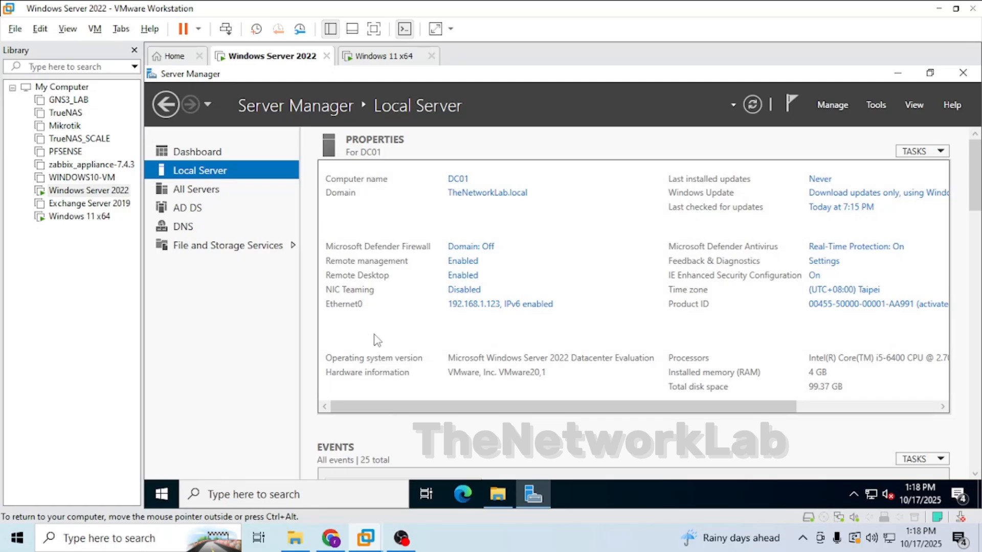
Browse the File-Storage (E:) drive through This PC in File Explorer on the server.
click(493, 497)
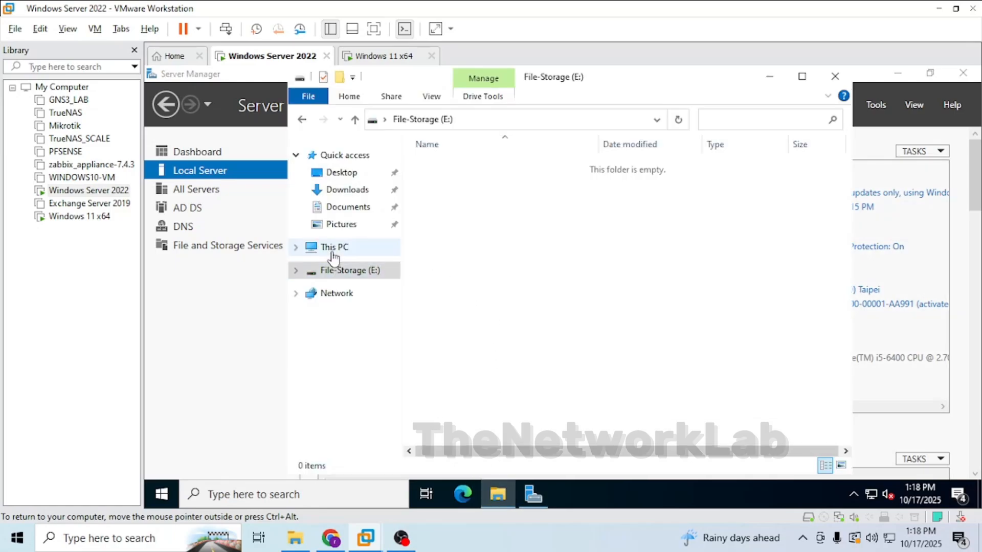
click(332, 248)
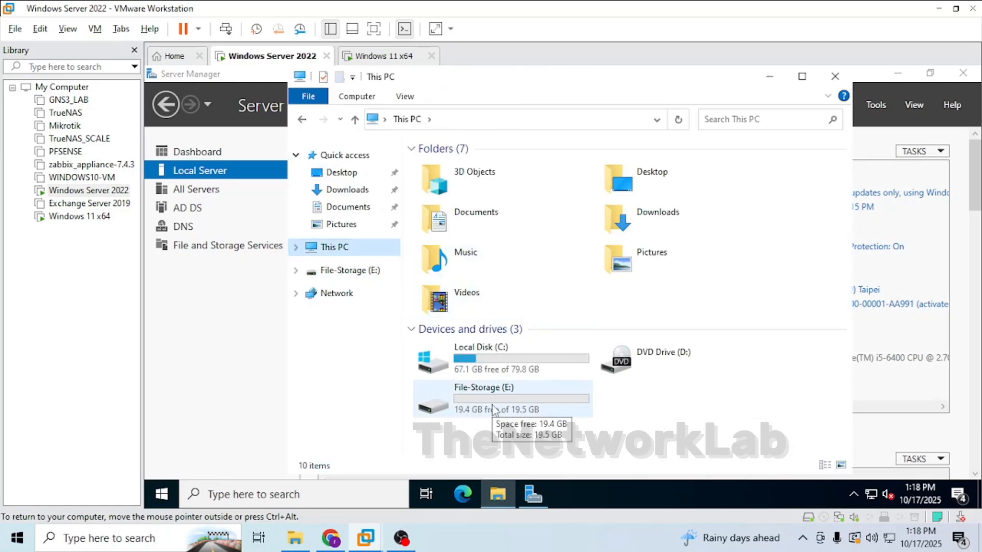
double_click(467, 418)
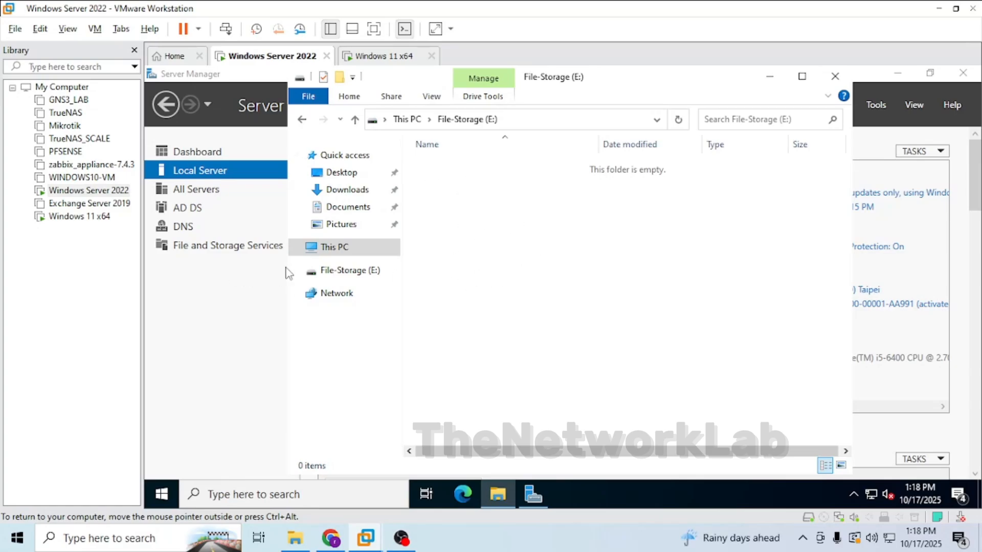
click(236, 312)
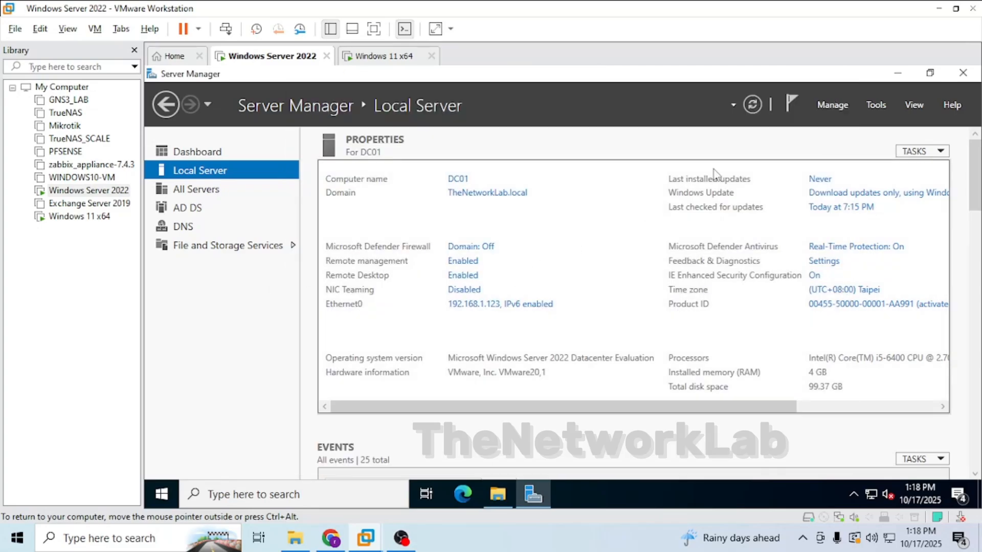
click(875, 105)
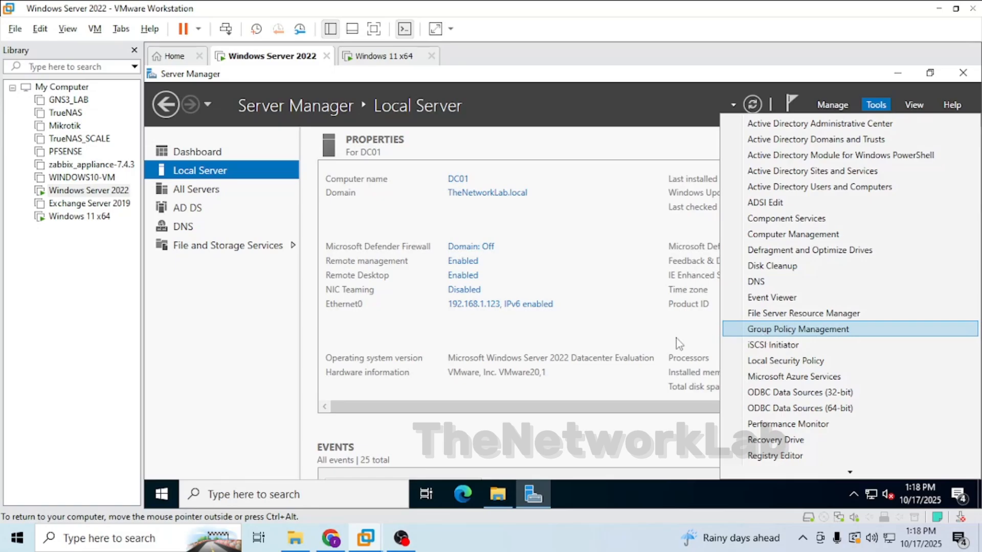
click(365, 416)
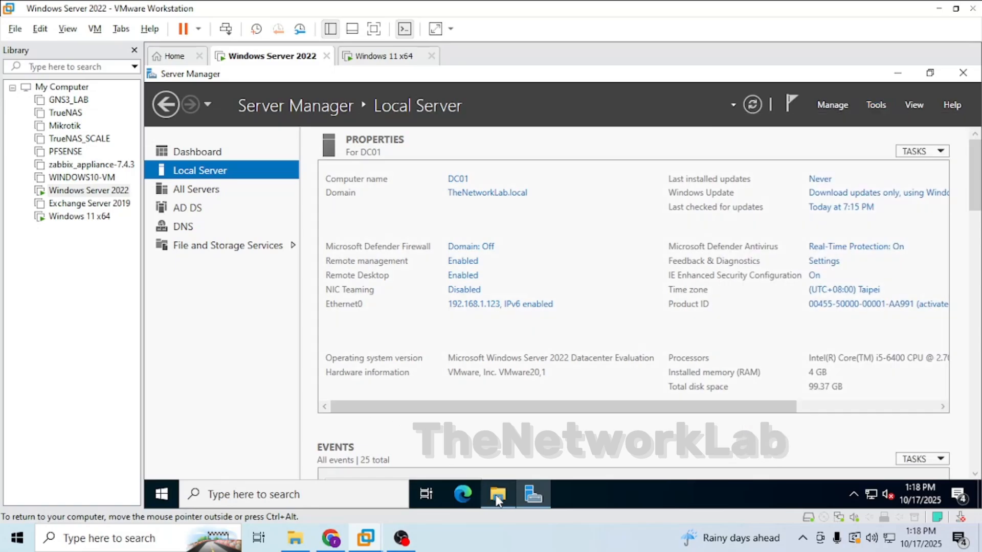
click(497, 501)
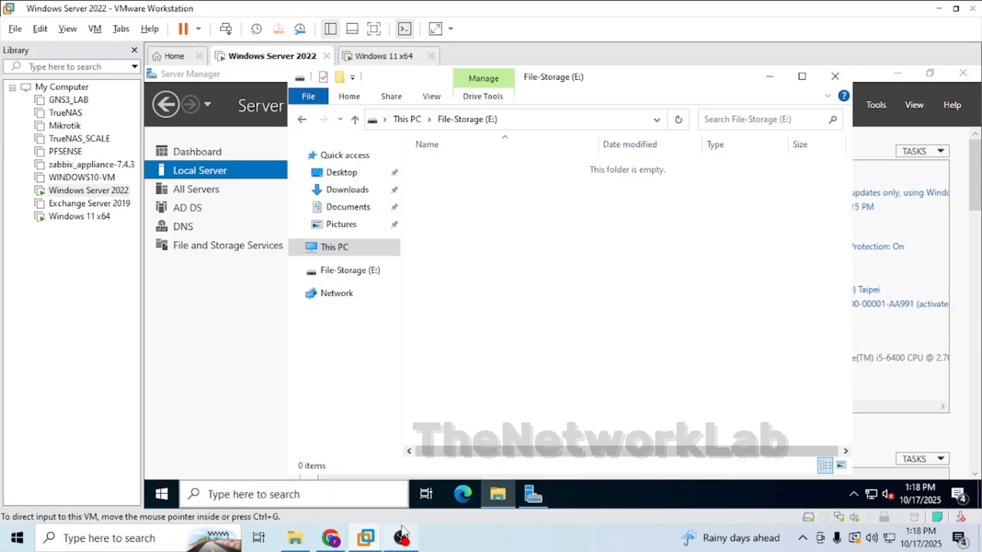
click(228, 351)
click(371, 55)
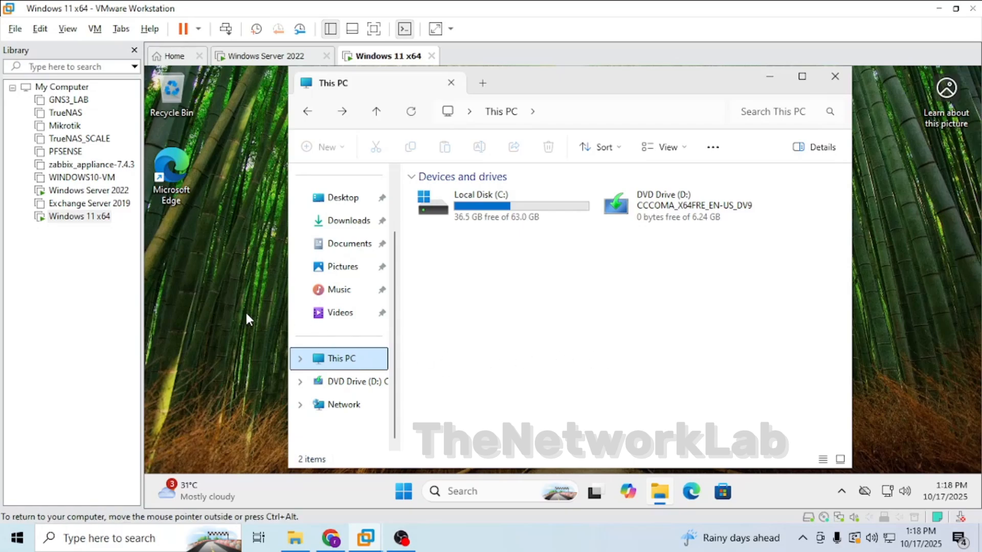
mouse_move(350, 531)
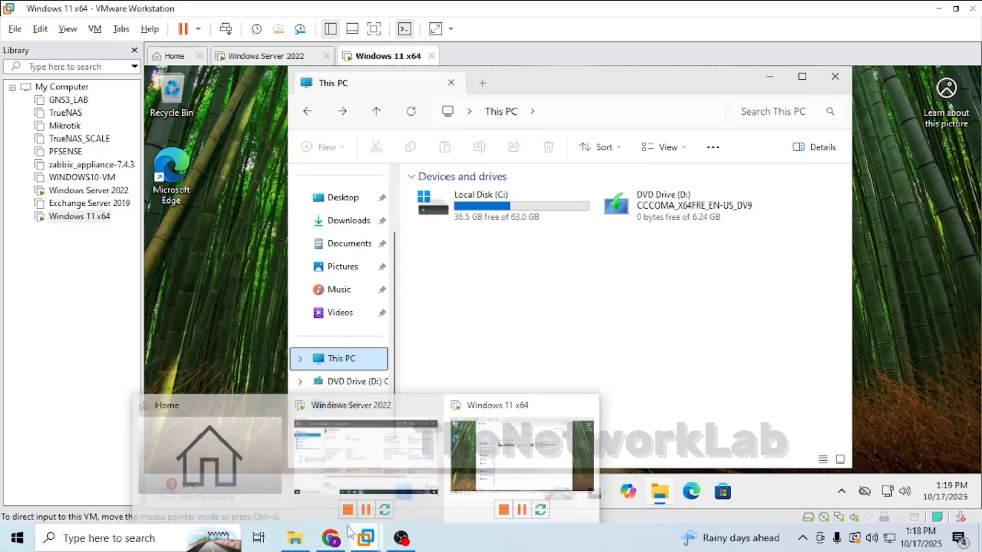
click(334, 450)
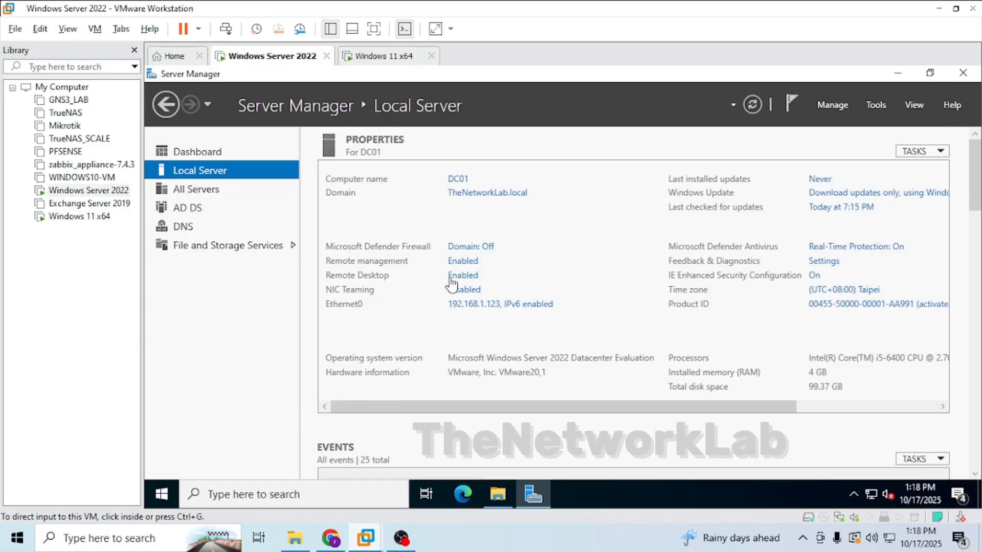
click(828, 107)
click(836, 106)
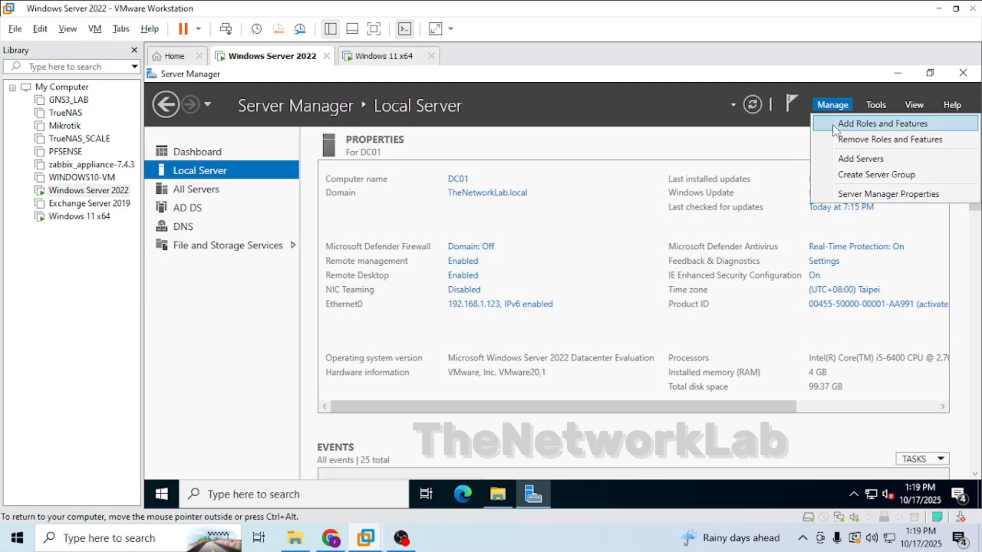
click(264, 351)
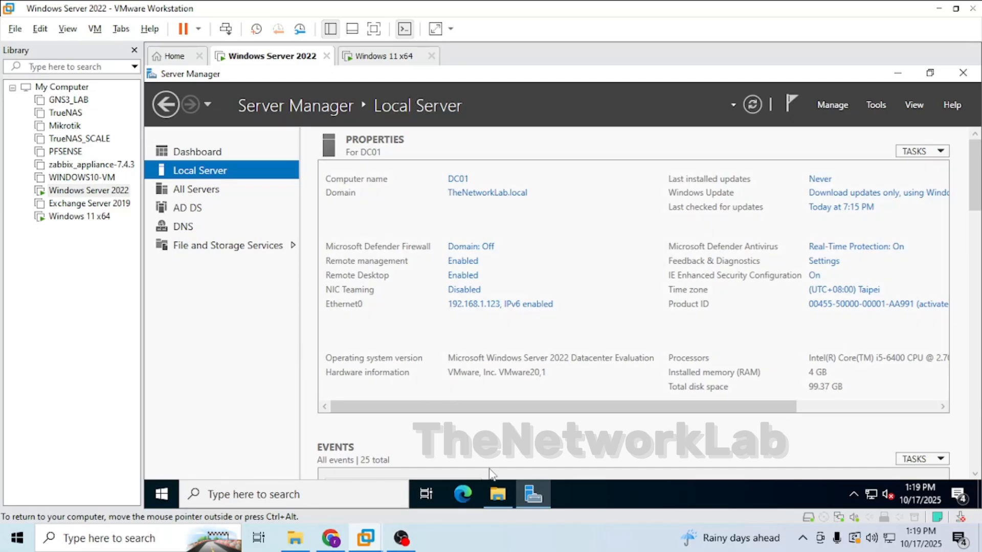
click(497, 494)
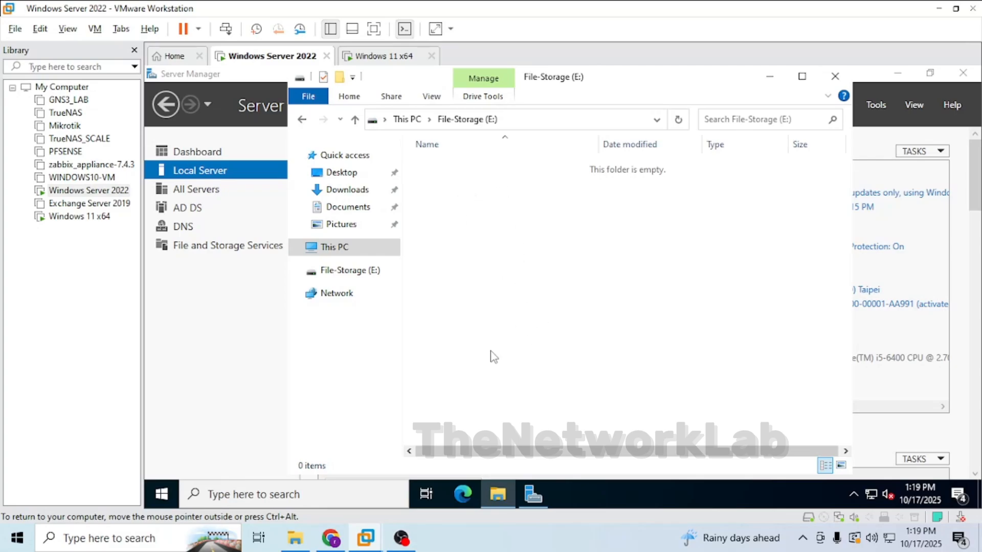
click(188, 328)
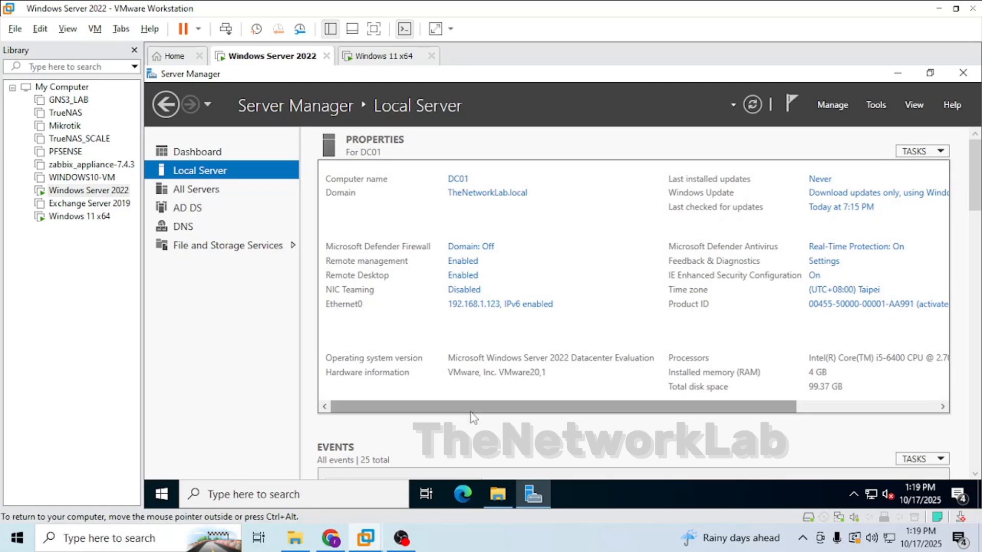
click(495, 495)
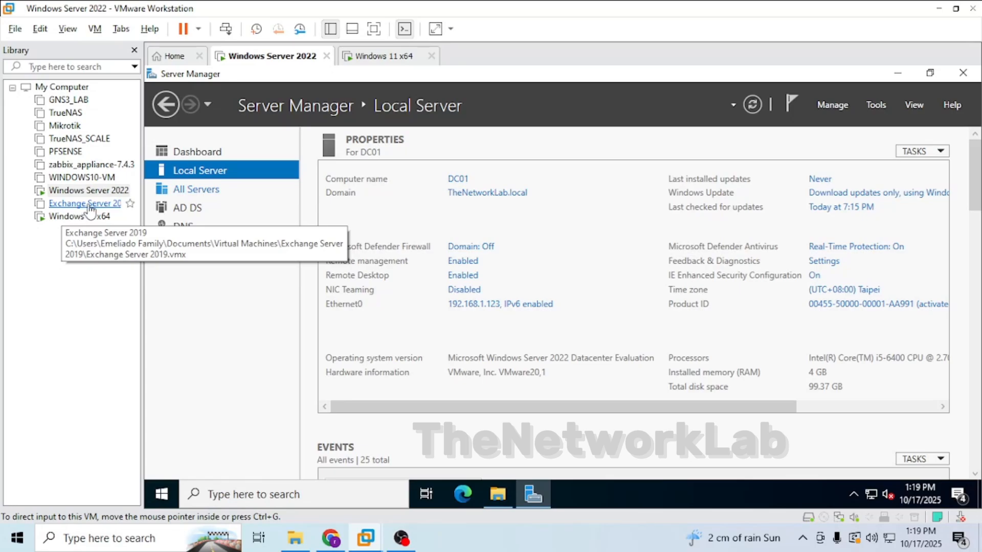
Check the host's memory usage in Task Manager's Performance view, then close Task Manager.
key(ctrl+shift+Escape)
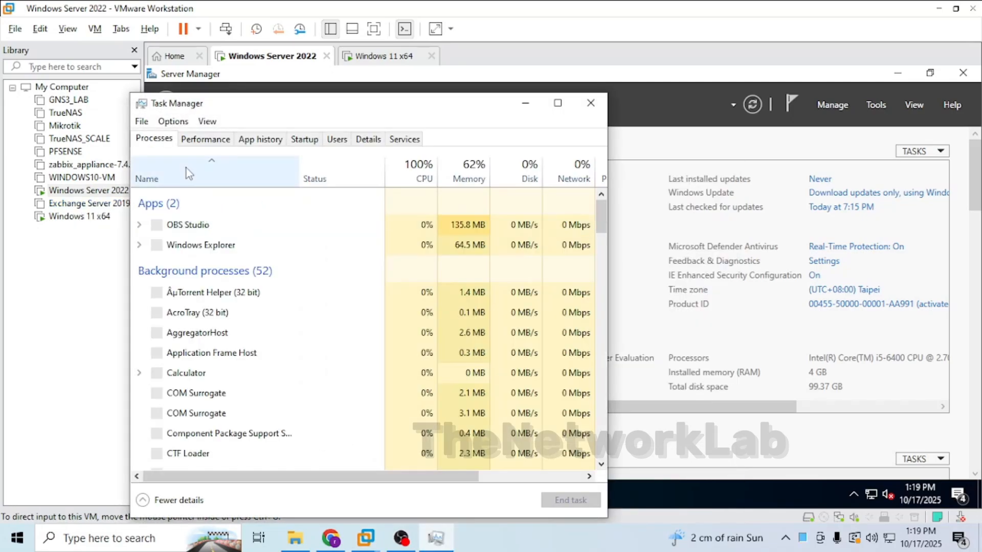
click(205, 138)
click(199, 237)
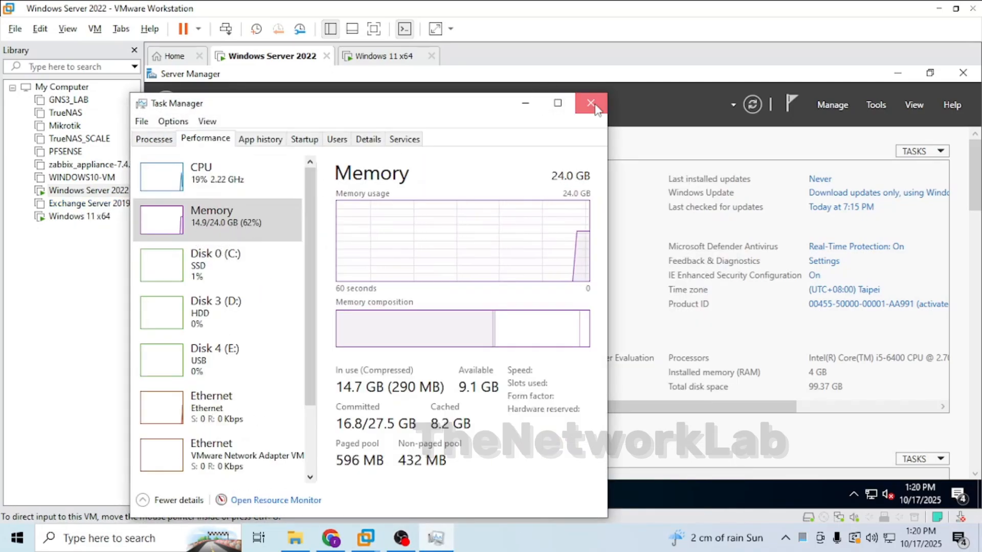
click(590, 103)
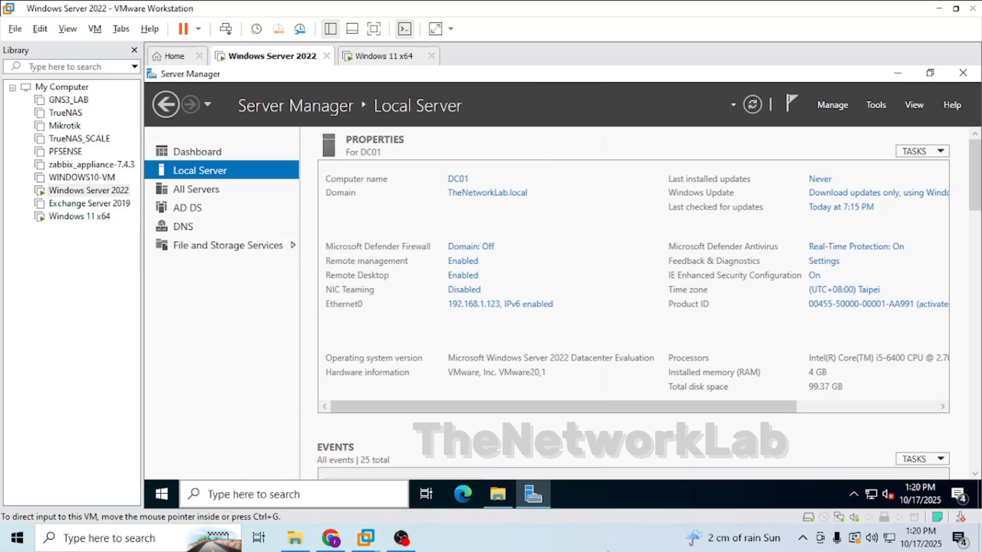
On the Windows 11 VM, open This PC's advanced system settings, rename the computer to Windows11 and select domain membership.
click(364, 57)
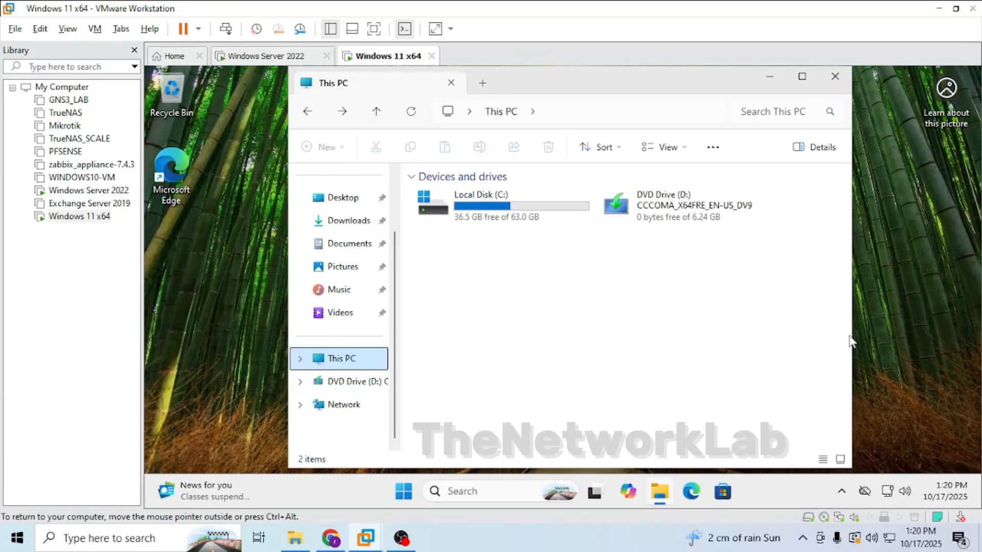
click(524, 490)
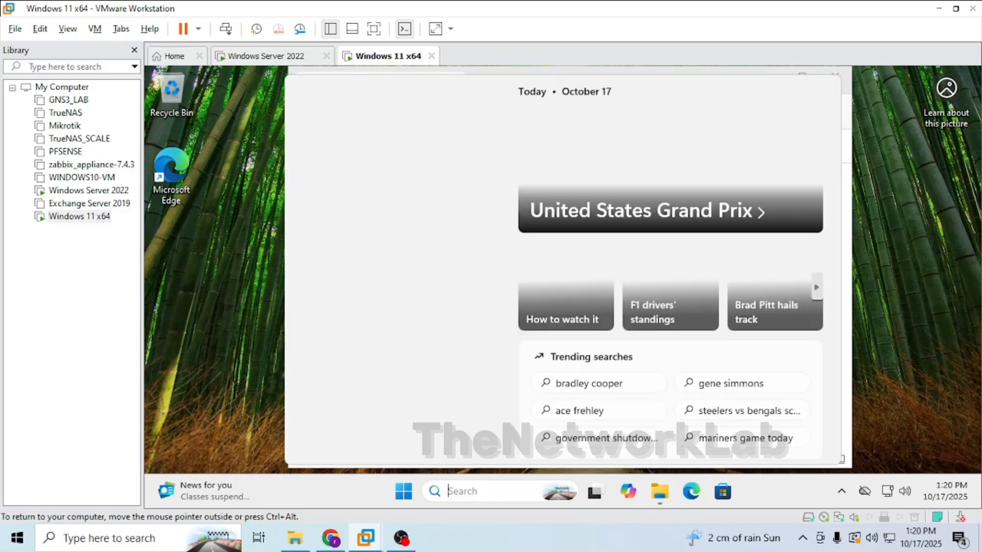
click(335, 360)
right_click(335, 361)
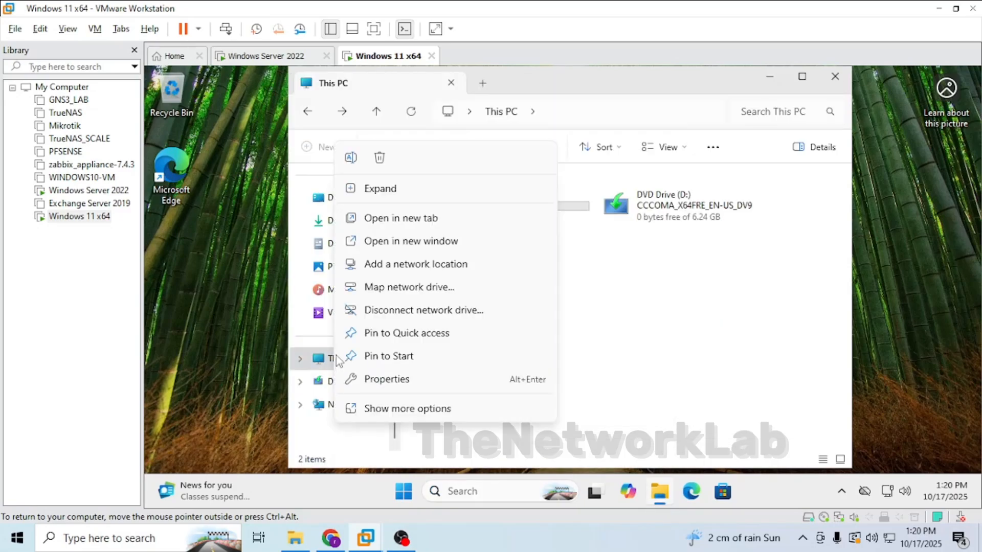
click(379, 379)
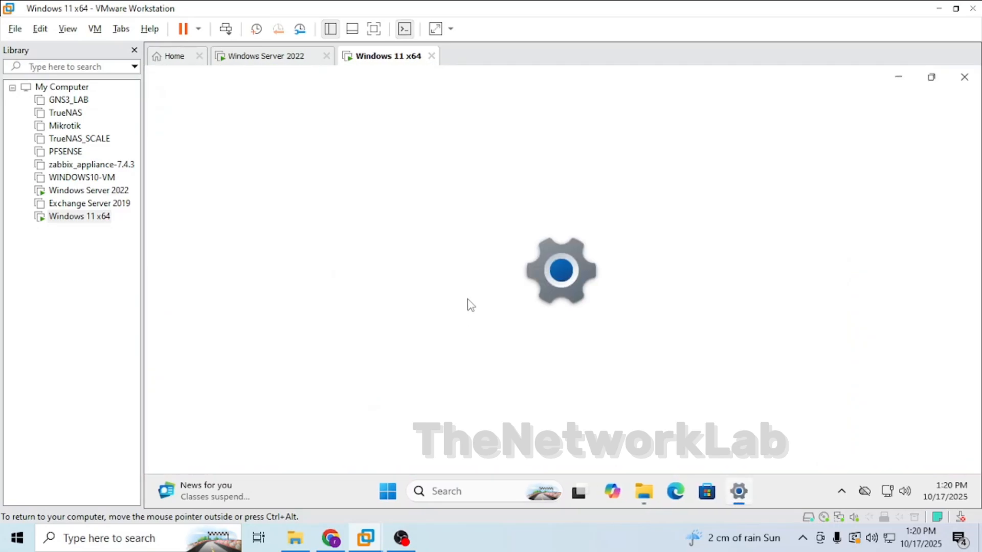
scroll(730, 362, down, 4)
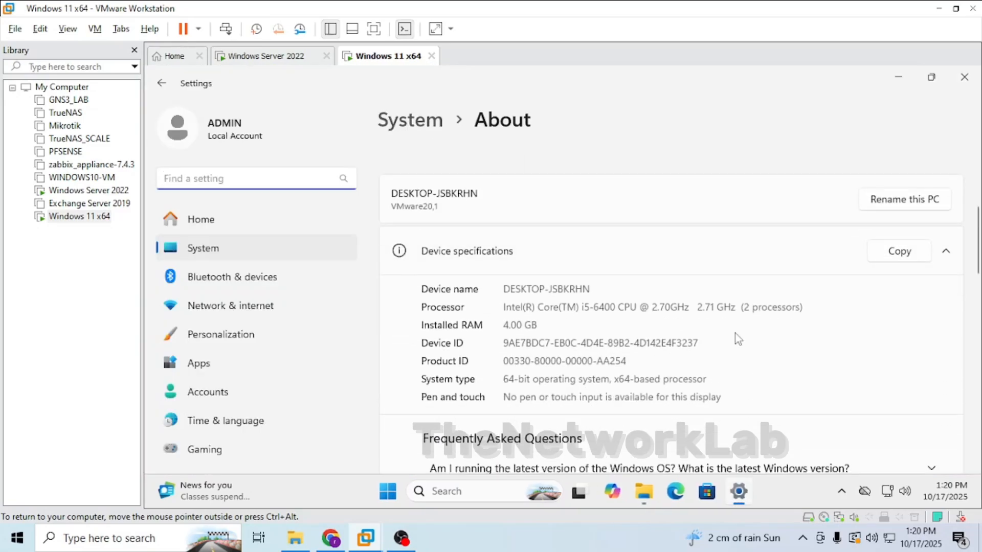
scroll(734, 338, down, 4)
click(714, 379)
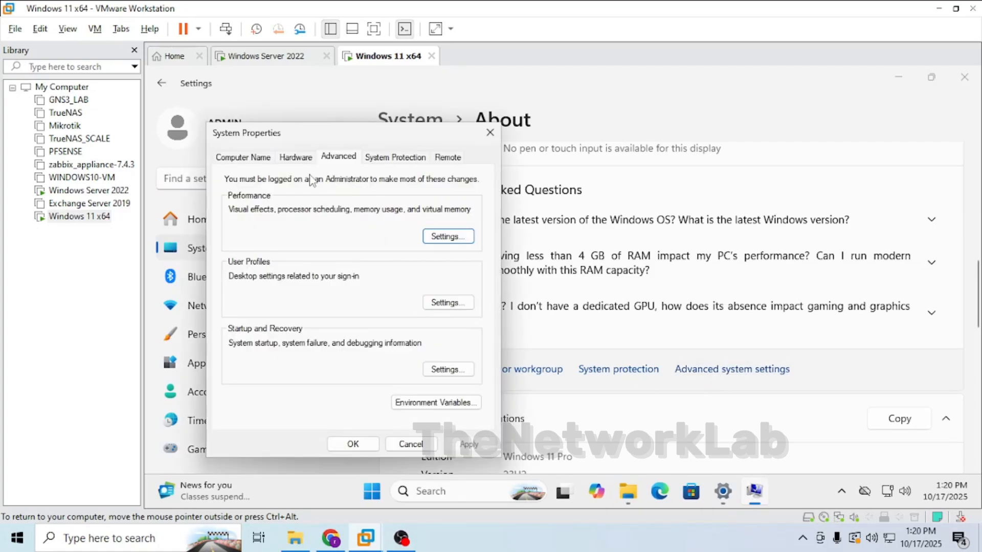
click(244, 157)
click(438, 333)
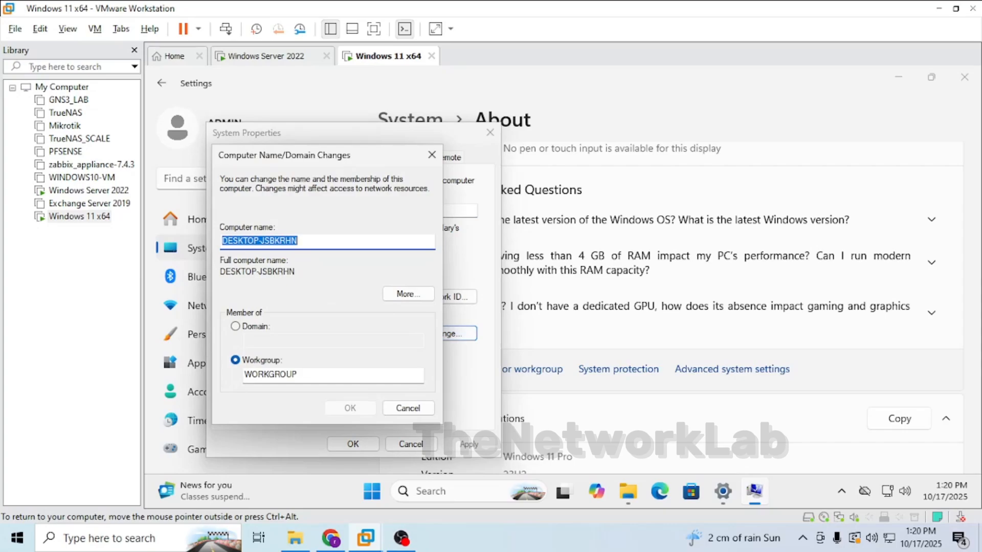
text(Windows11)
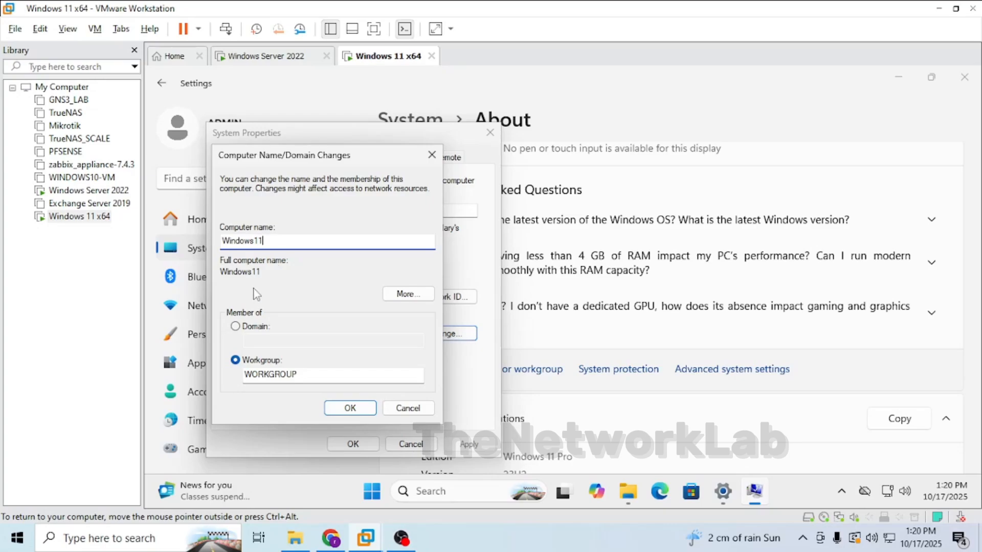
click(253, 331)
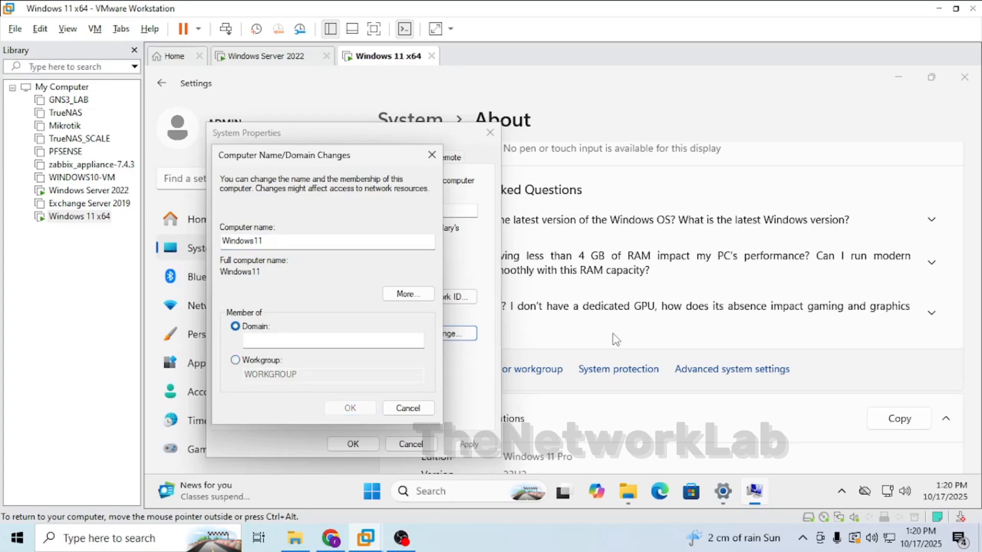
Open Control Panel and inspect the Ethernet0 connection details: IPv4 address, default gateway and DNS server.
click(432, 500)
text(control)
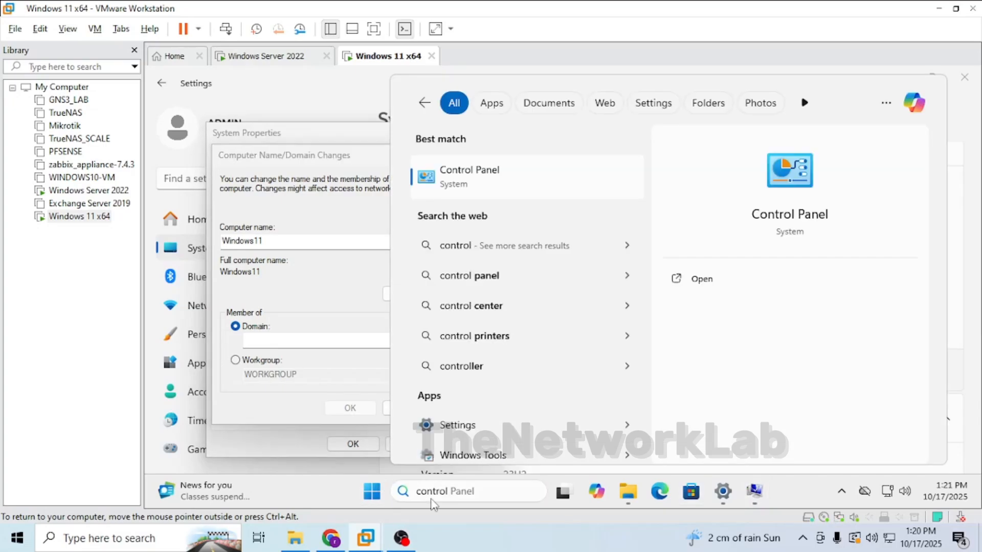
key(Return)
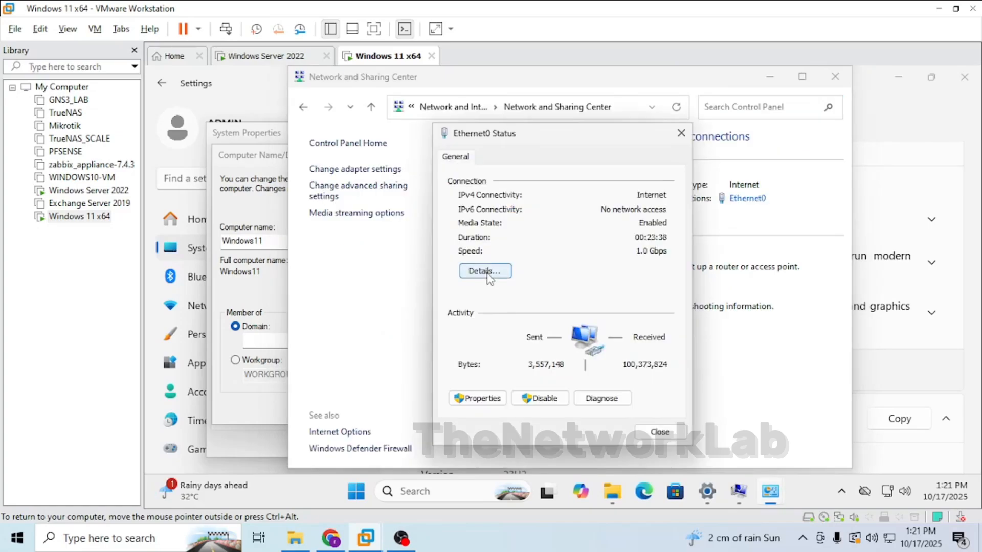
click(487, 275)
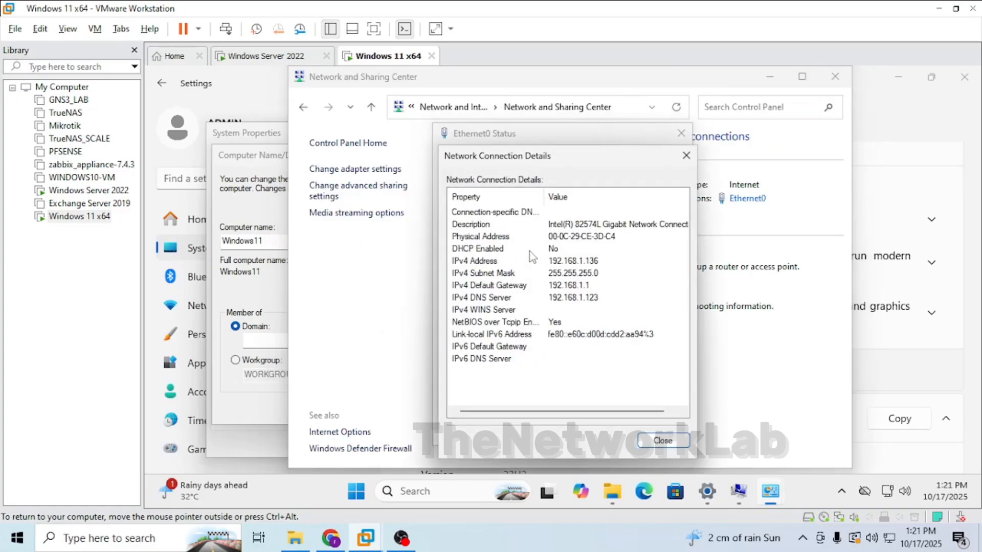
click(569, 262)
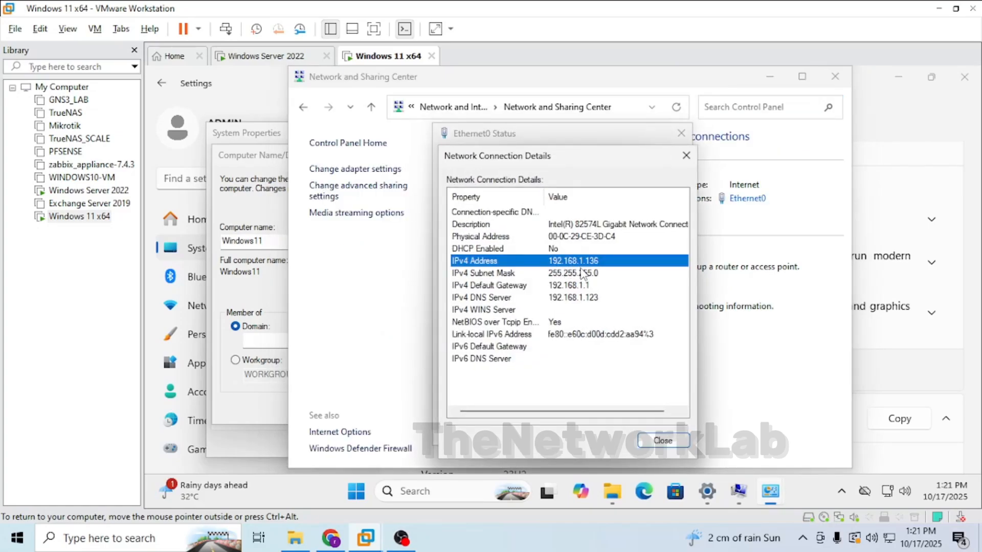
click(564, 289)
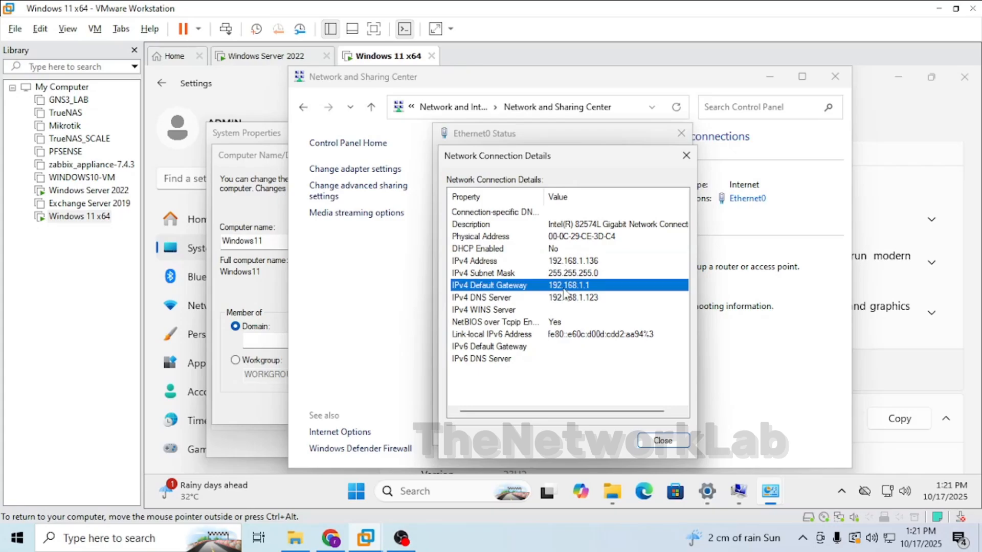
click(559, 300)
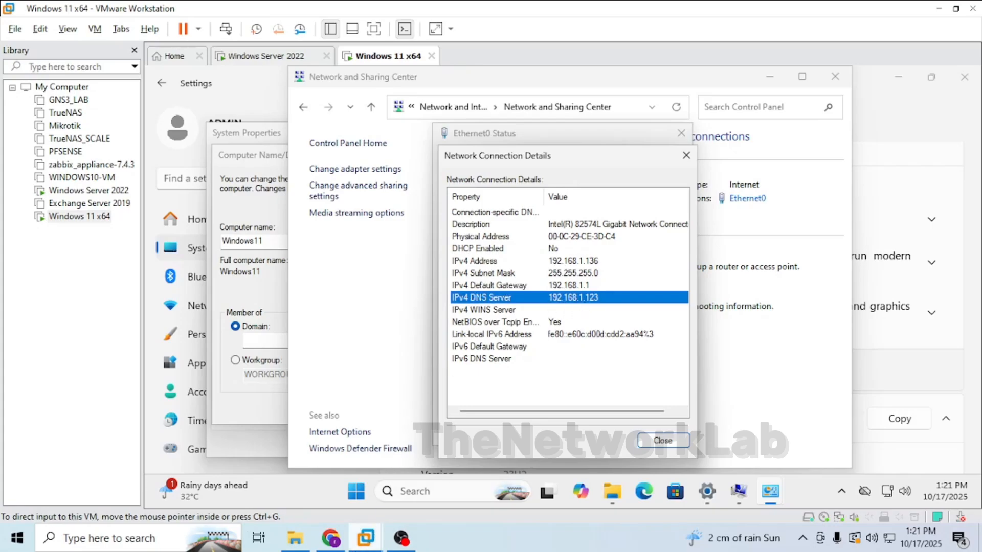
click(239, 60)
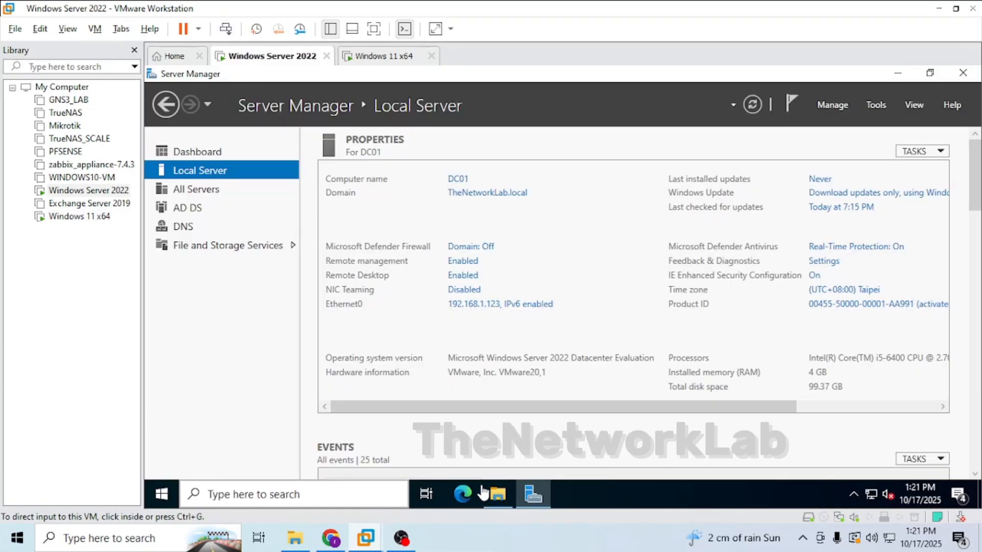
mouse_move(366, 537)
click(497, 455)
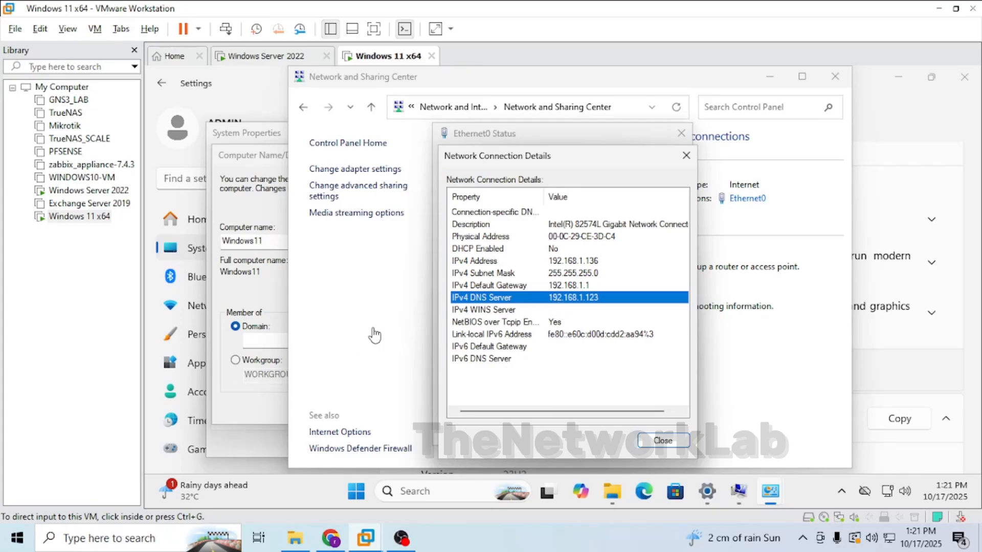
Compare the Windows 11 VM's DNS server address with the domain controller DC01's IP address in Server Manager.
click(262, 303)
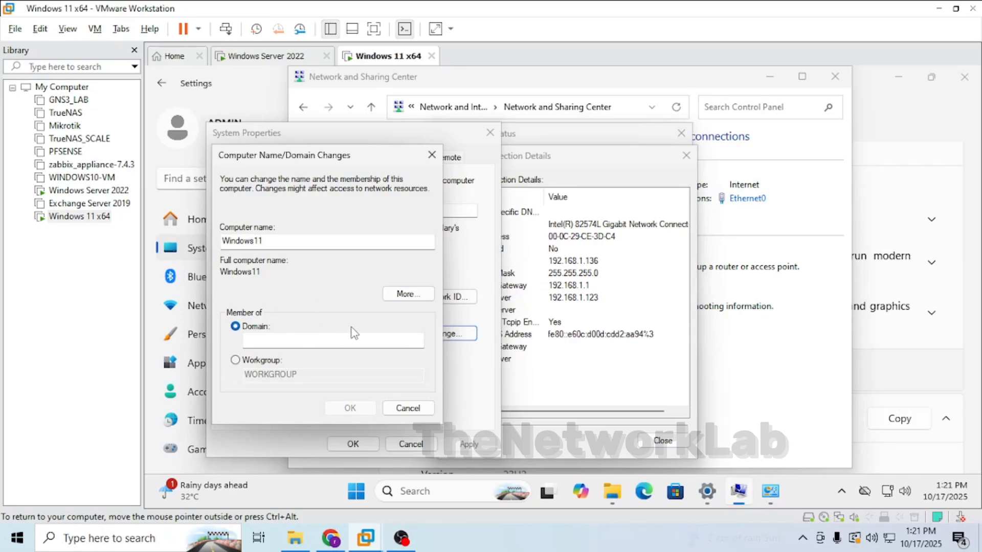
click(578, 310)
click(577, 299)
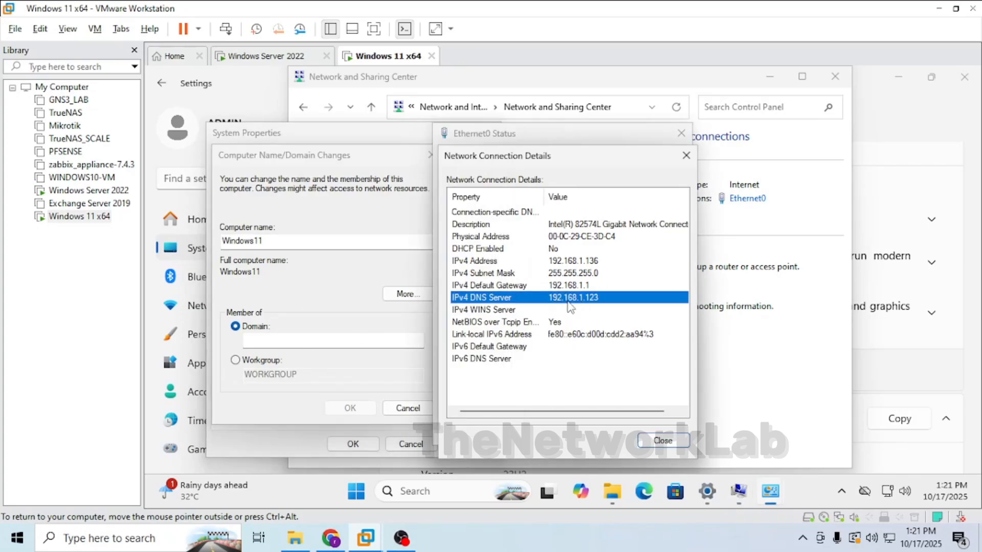
click(295, 307)
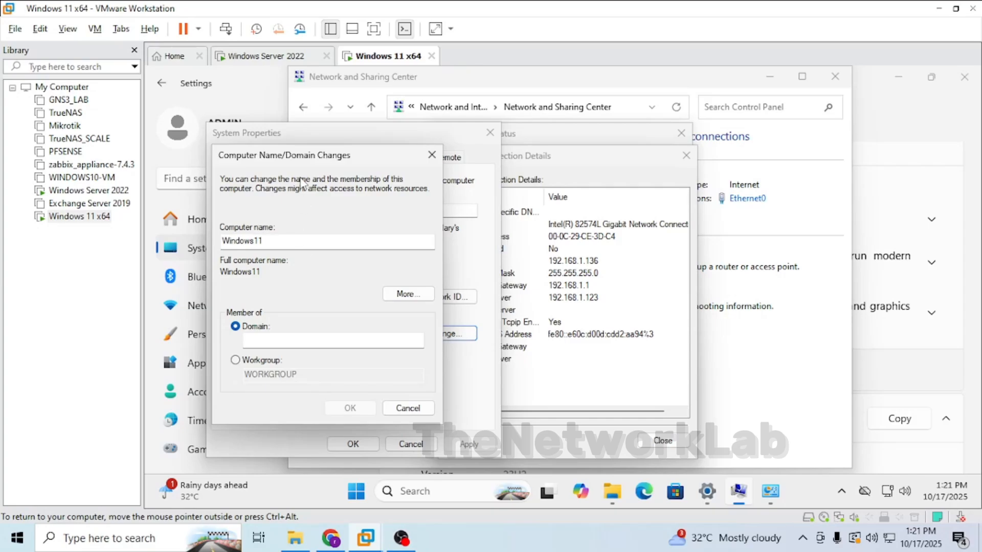
click(258, 56)
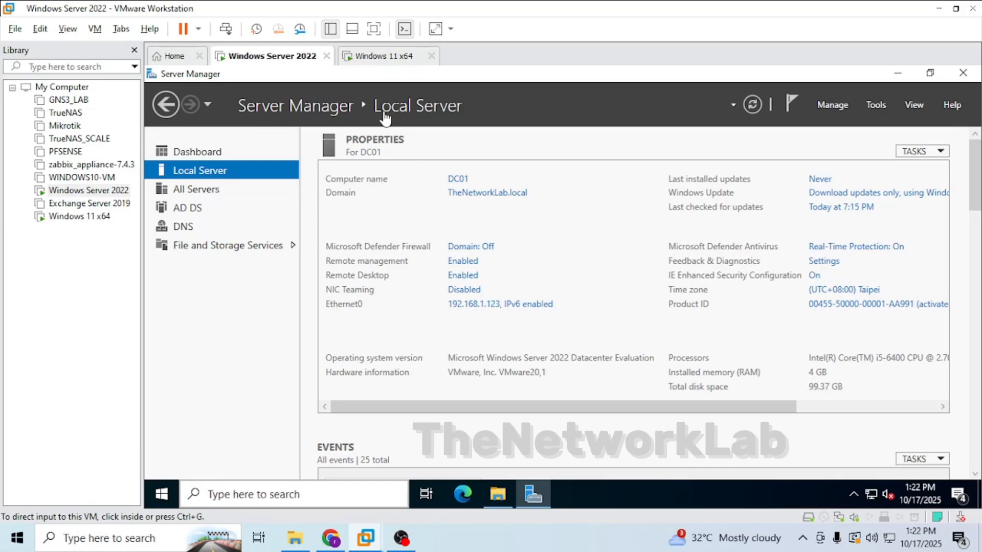
click(365, 57)
click(316, 309)
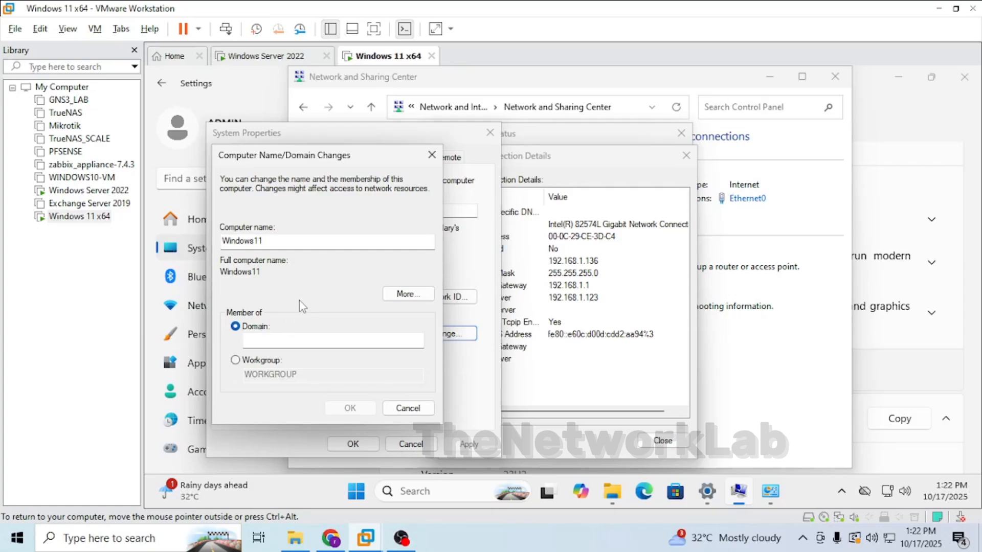
click(596, 302)
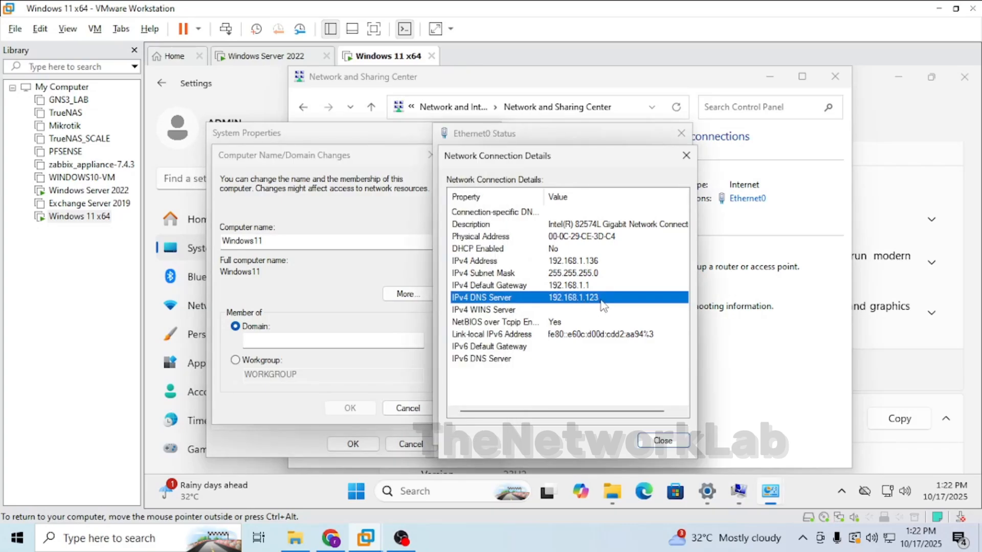
click(317, 295)
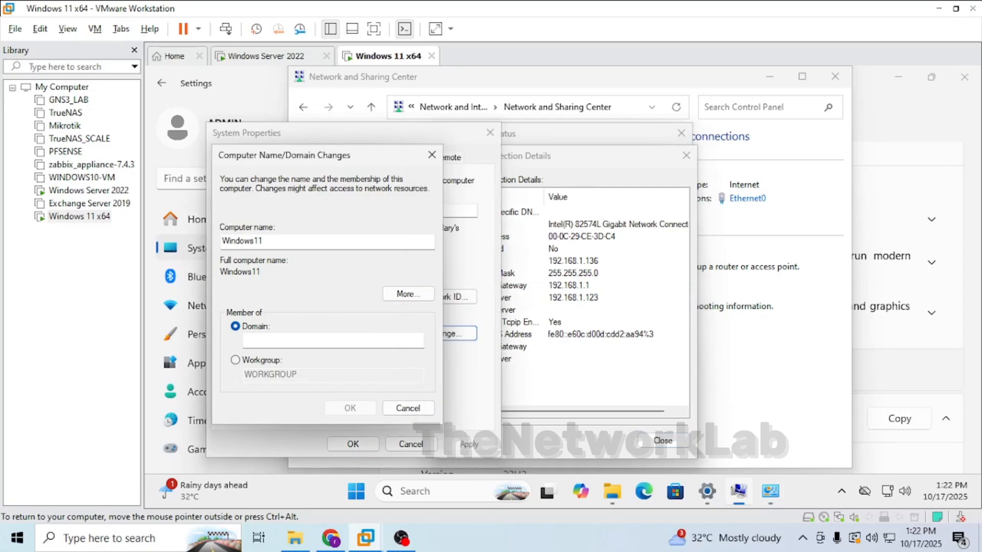
Join the computer to the Thenetworklab.local domain, entering the administrator account name and password when prompted.
click(307, 340)
text(Thenetworkla)
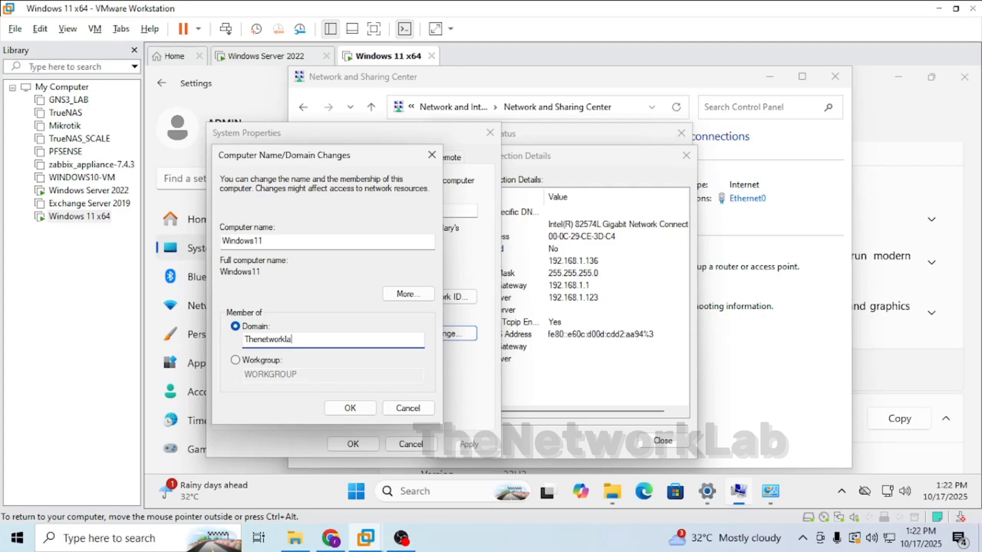
text(b.local)
key(Return)
text(administrator)
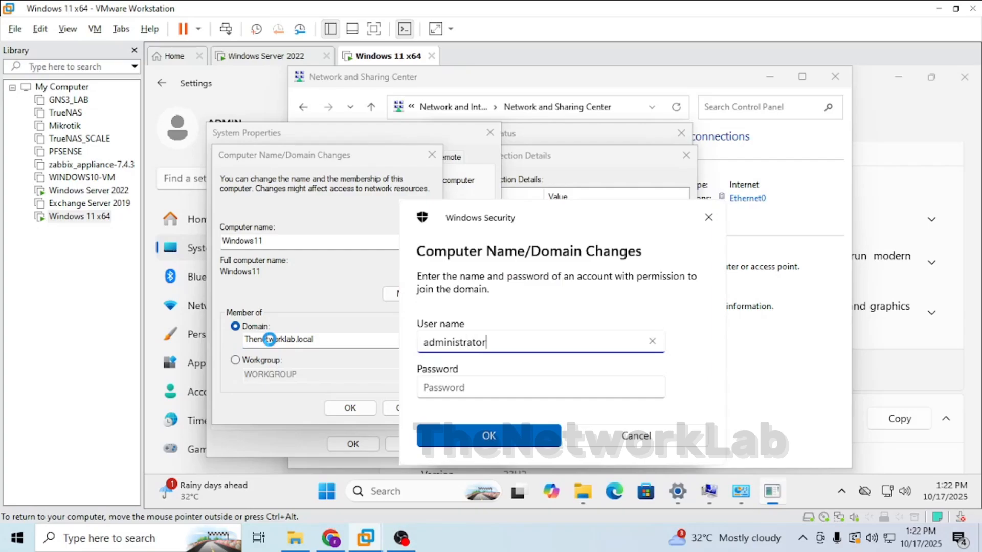
key(Tab)
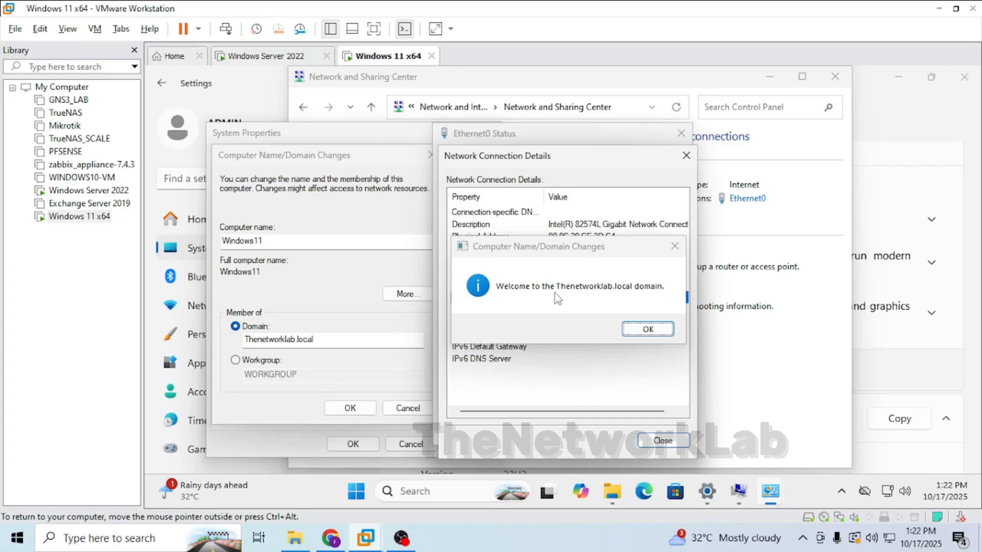
key(Return)
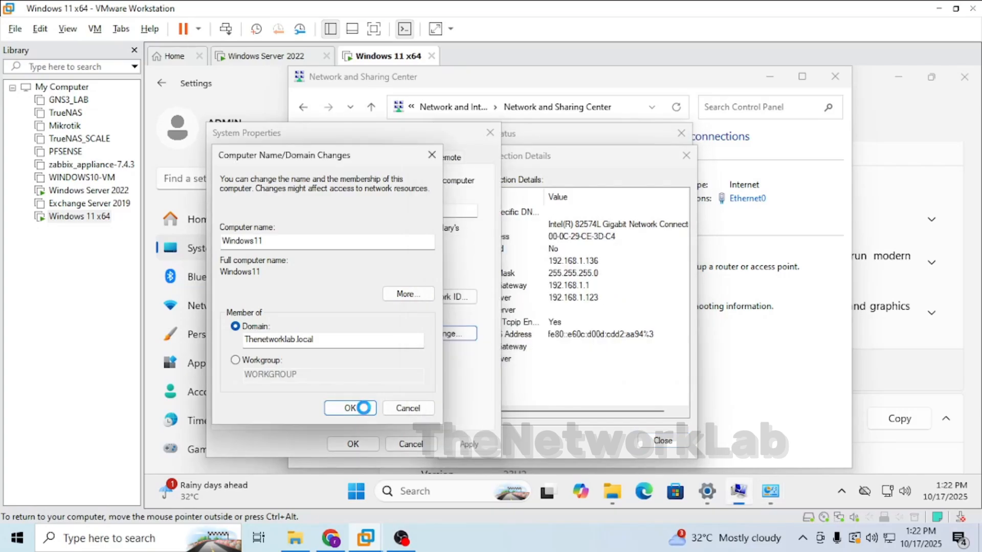
Dismiss the domain welcome, close System Properties and restart the Windows 11 VM now.
click(649, 294)
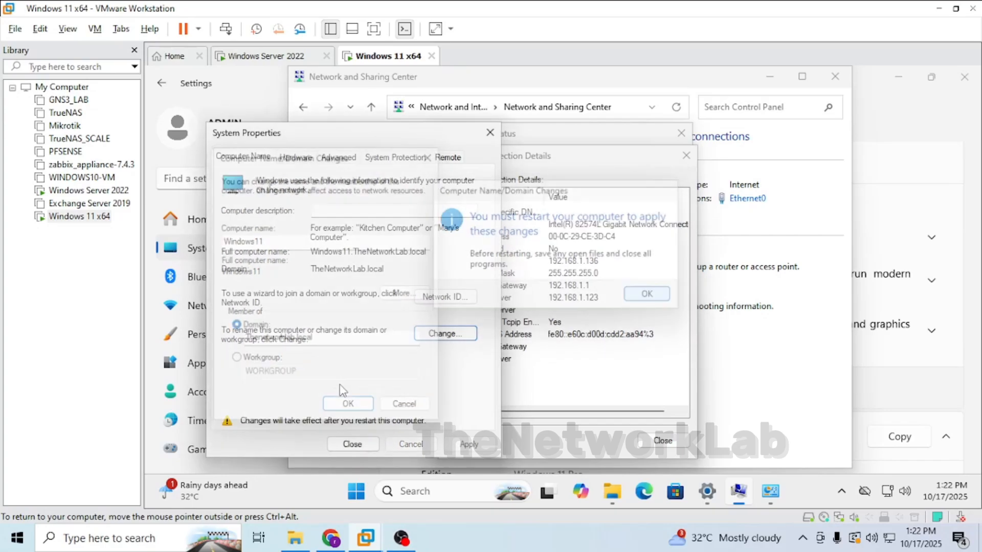
click(362, 443)
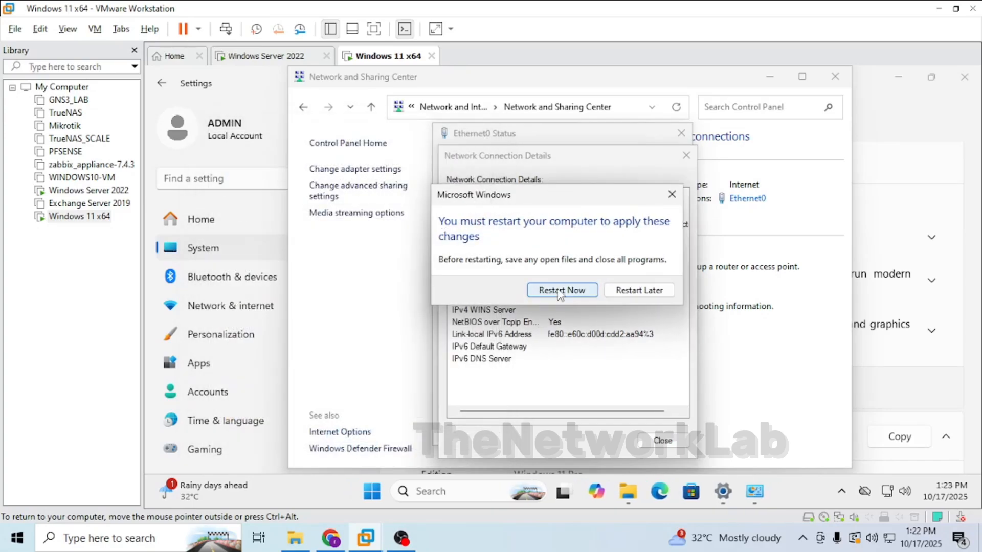
click(561, 290)
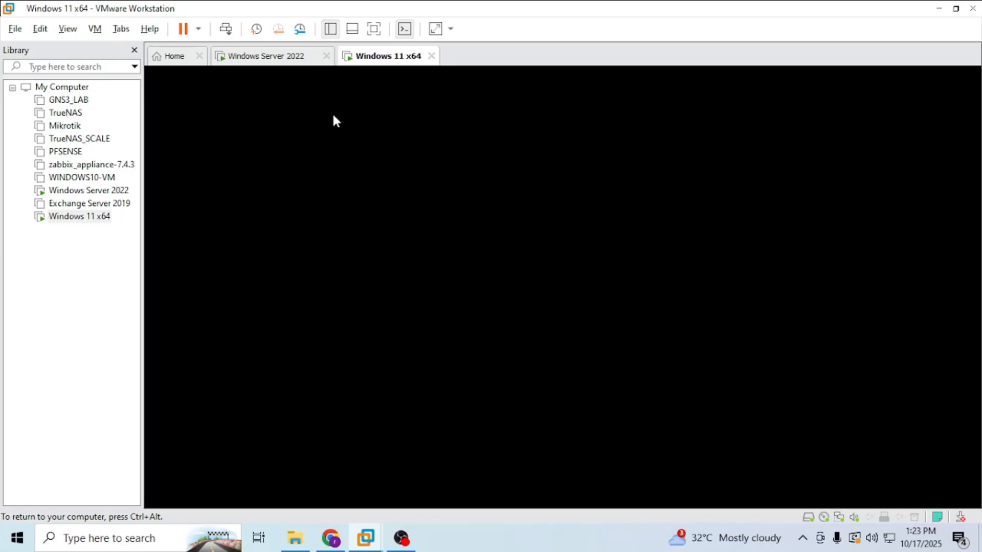
On the server, open Active Directory Users and Computers from the AD DS page and inspect the Computers container.
key(ctrl+alt)
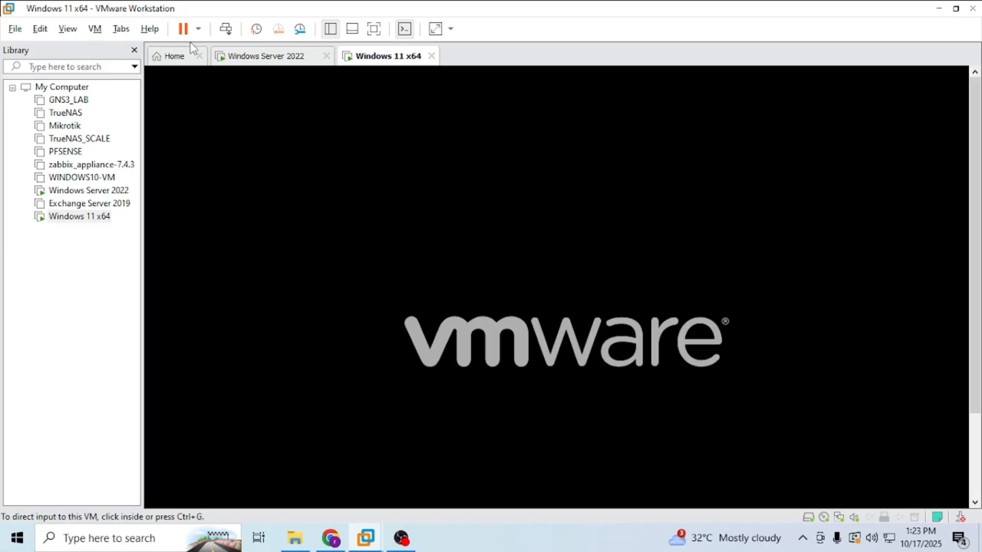
click(248, 60)
click(190, 208)
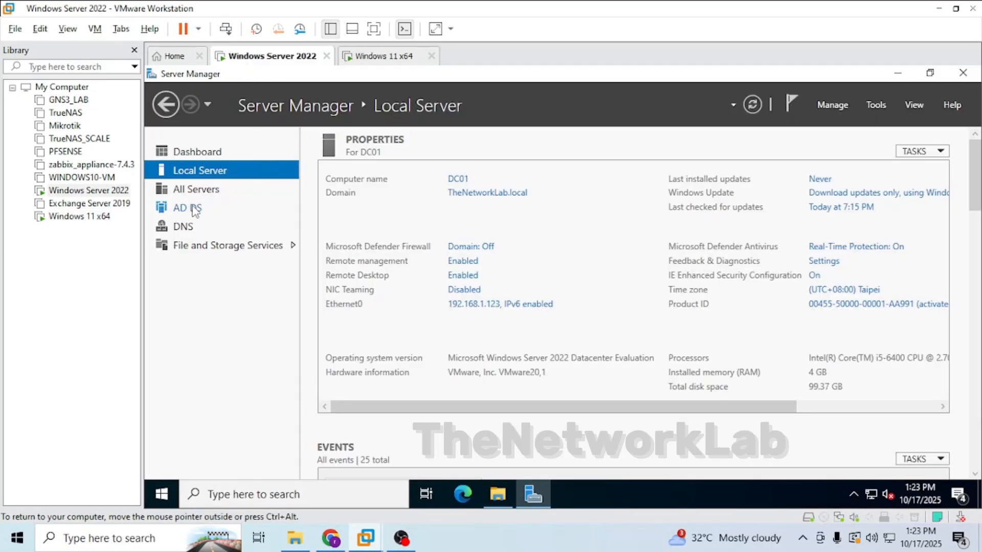
right_click(421, 240)
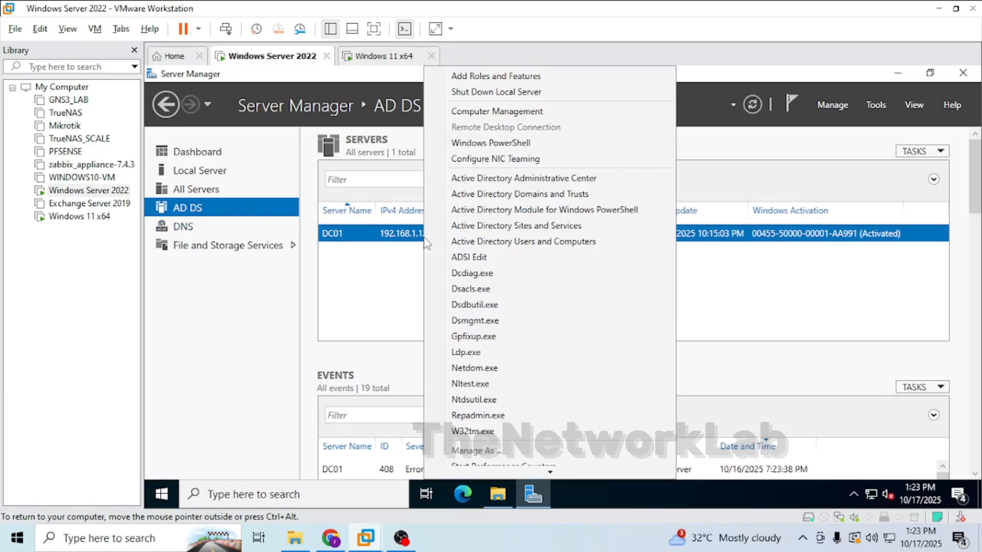
click(459, 243)
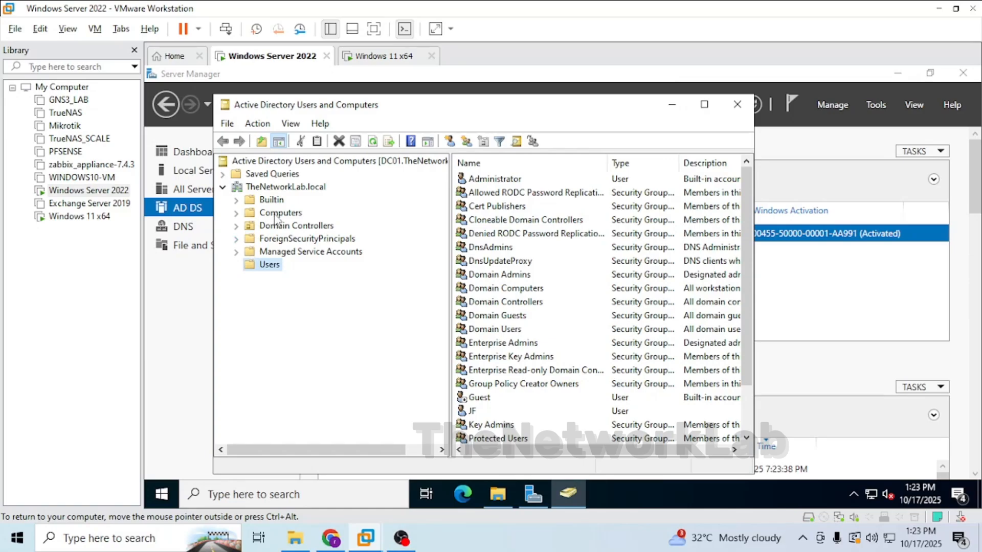
click(277, 213)
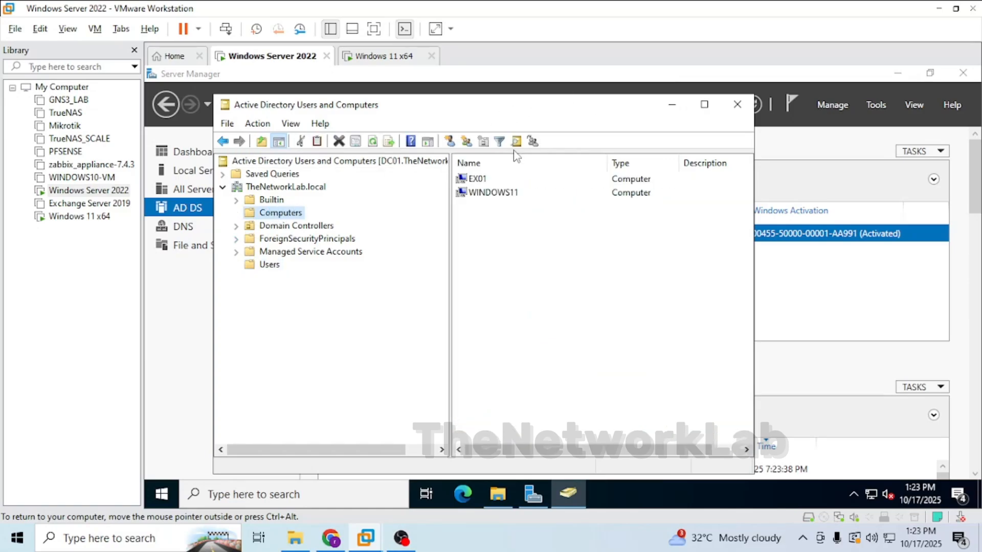
click(482, 198)
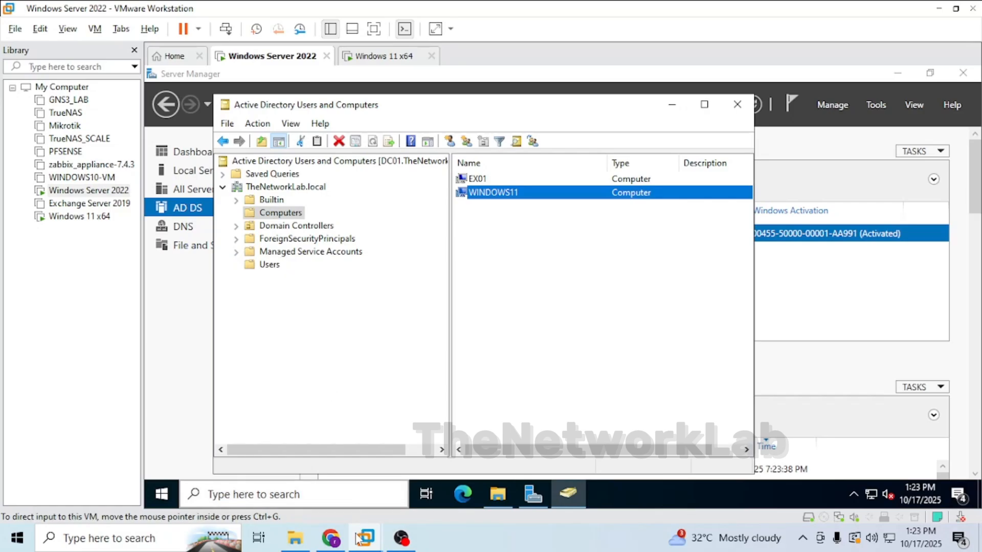
Check the restarted Windows 11 VM's sign-in screen, then return to the server VM.
mouse_move(365, 538)
click(500, 404)
click(495, 335)
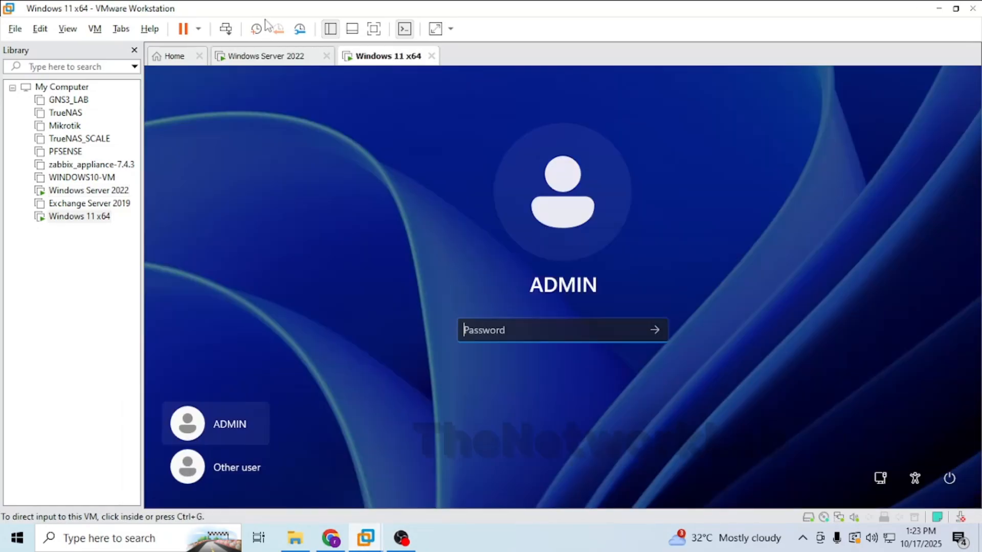
click(241, 56)
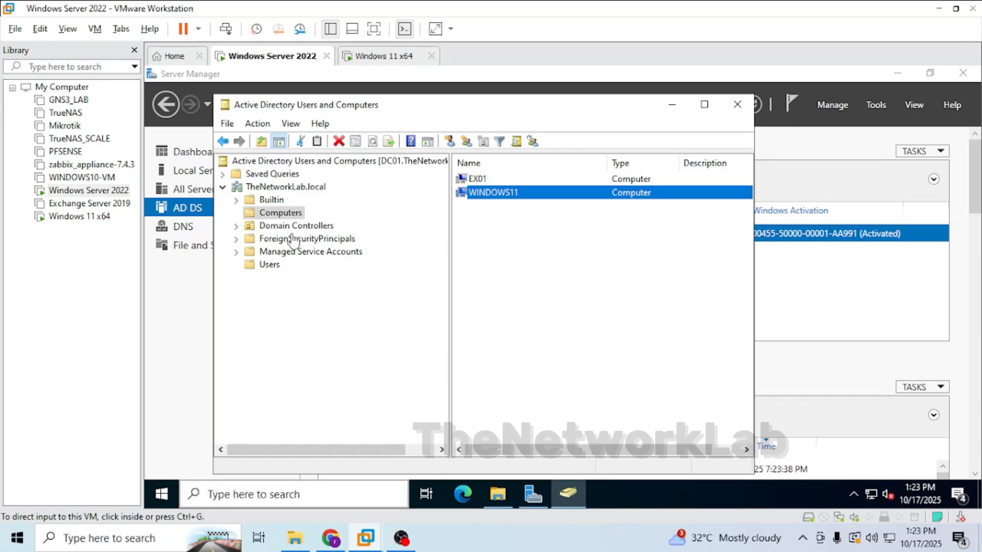
click(293, 303)
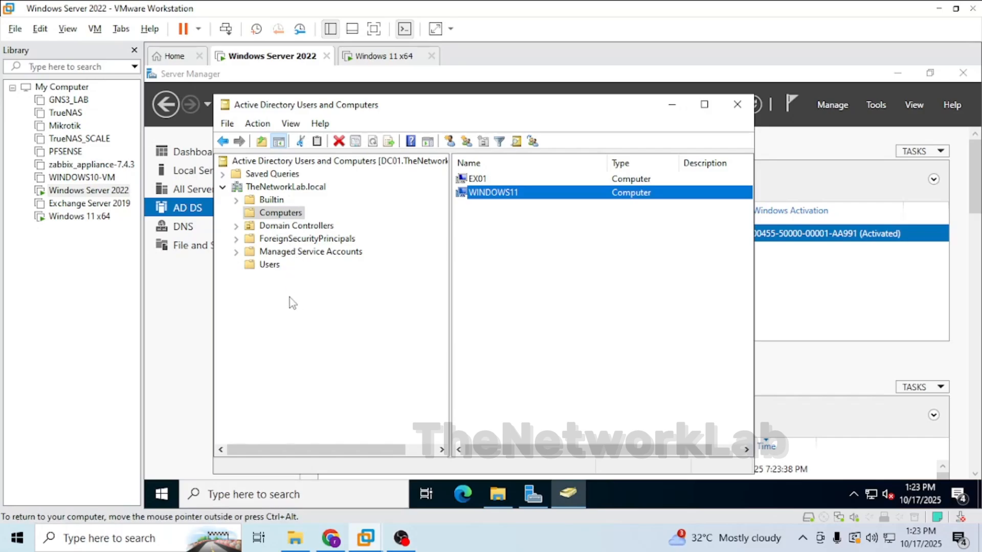
right_click(267, 188)
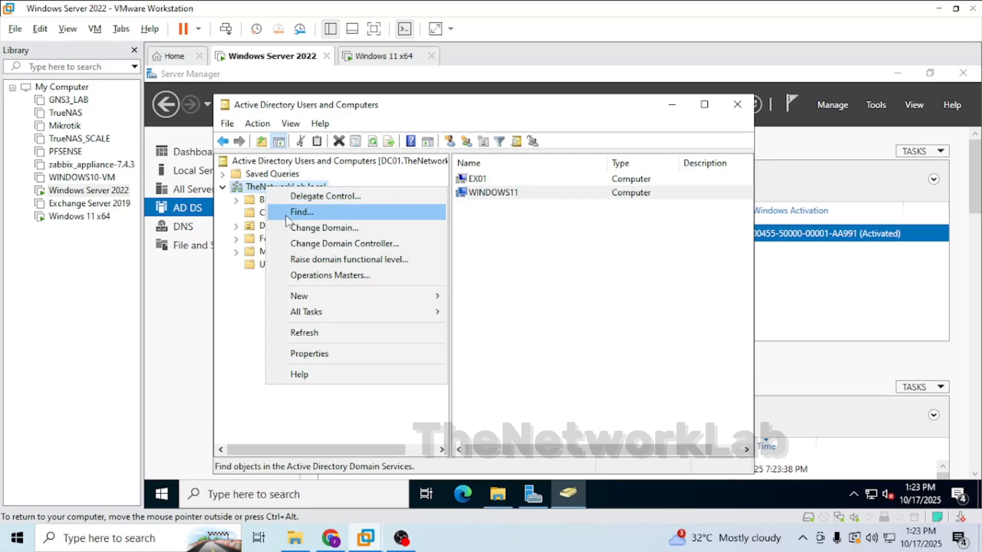
right_click(270, 189)
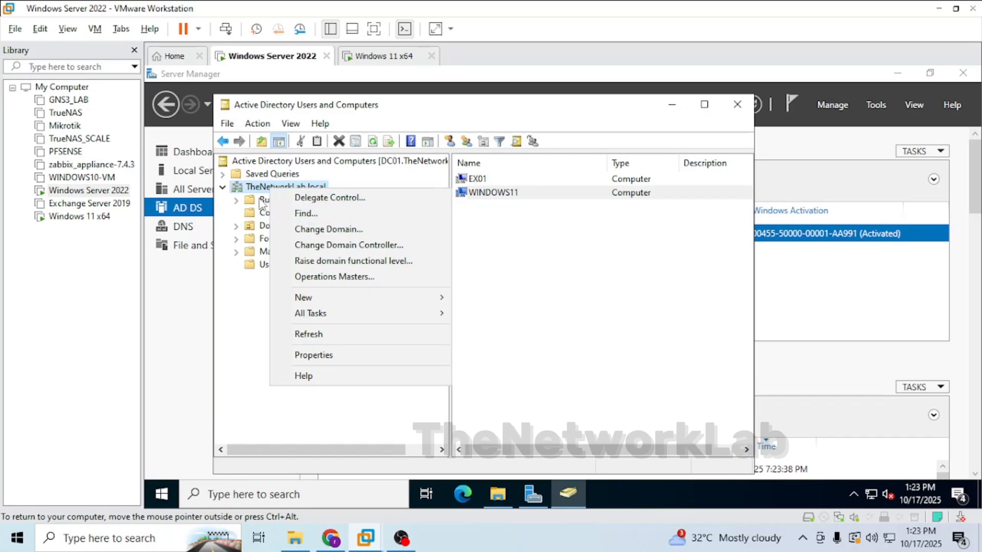
click(262, 211)
right_click(262, 209)
click(244, 297)
Create a new organizational unit named Windows PC in the TheNetworkLab.local domain.
right_click(266, 187)
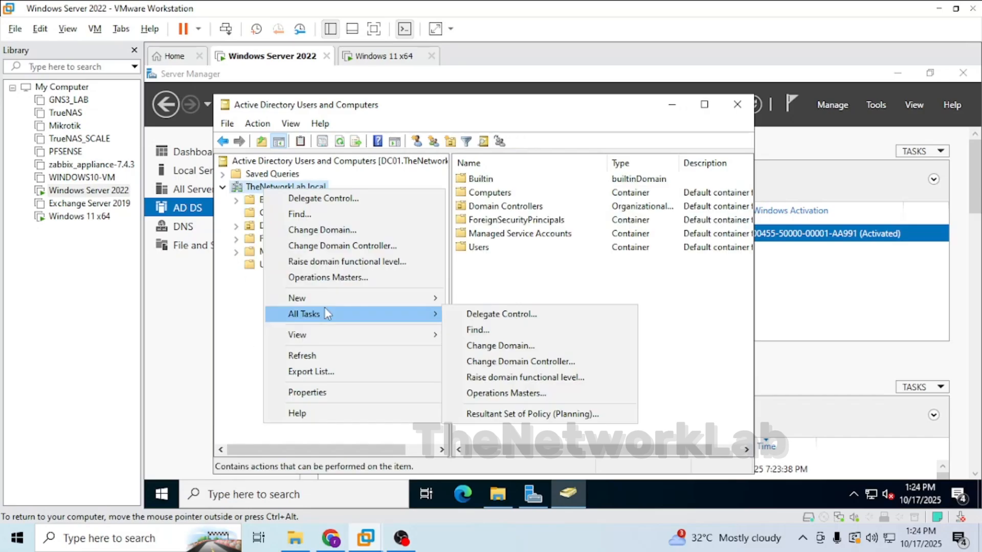
mouse_move(400, 295)
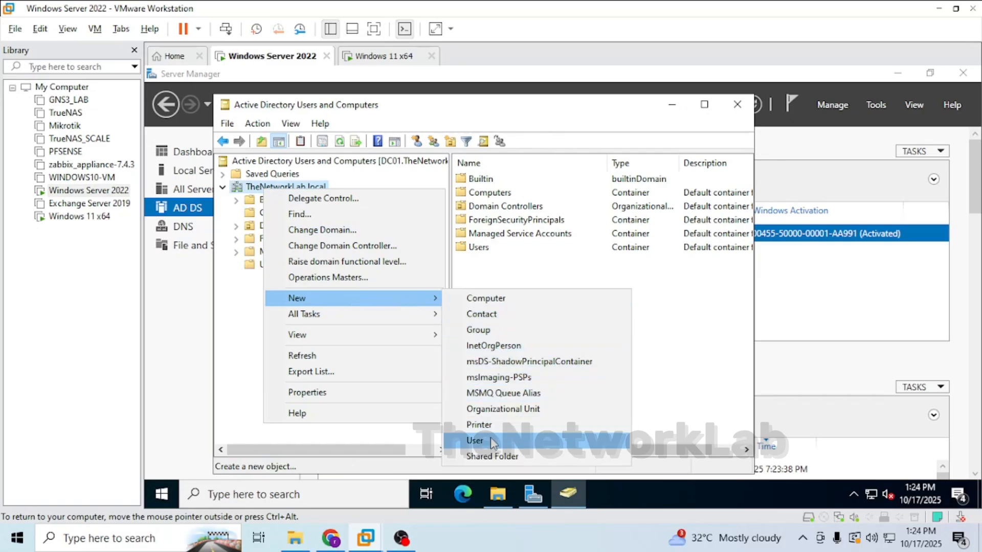
click(489, 409)
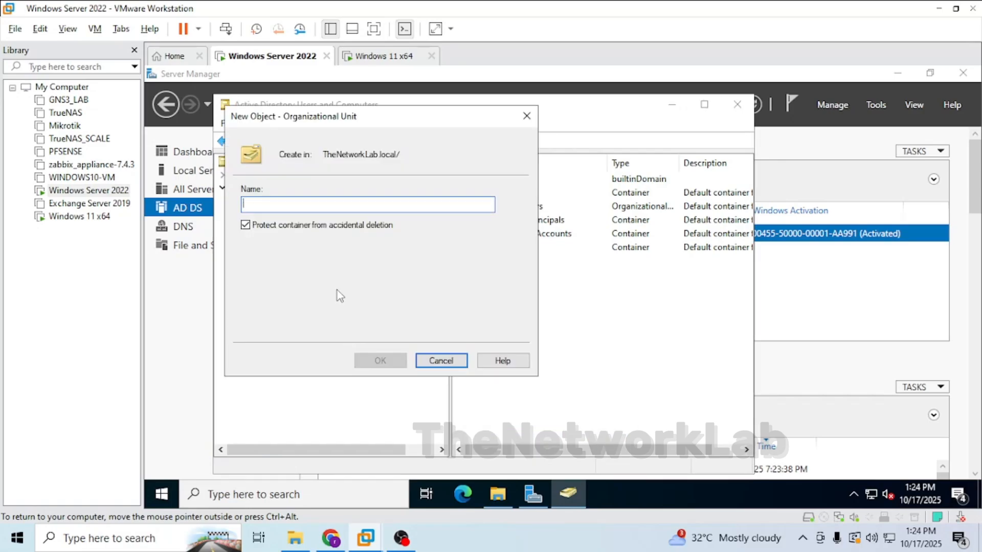
text(Windows PC)
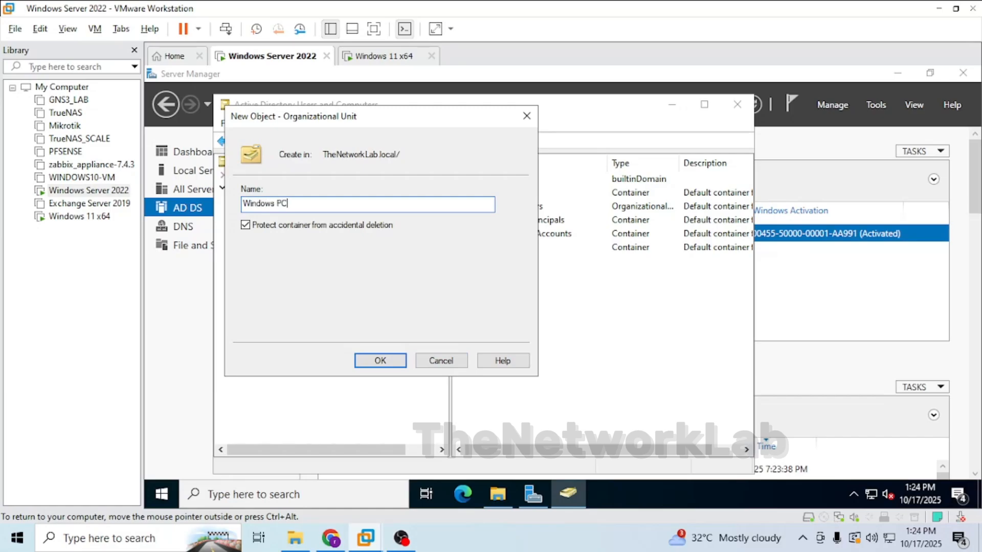
key(Return)
Move the WINDOWS11 computer object from the Computers container into the Windows PC organizational unit.
click(271, 214)
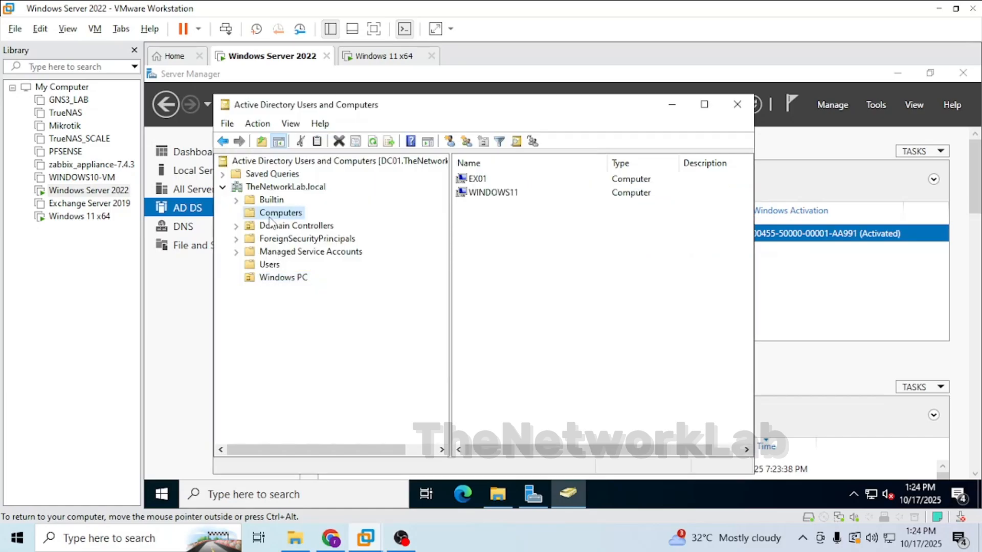
drag(480, 193, 292, 282)
click(437, 332)
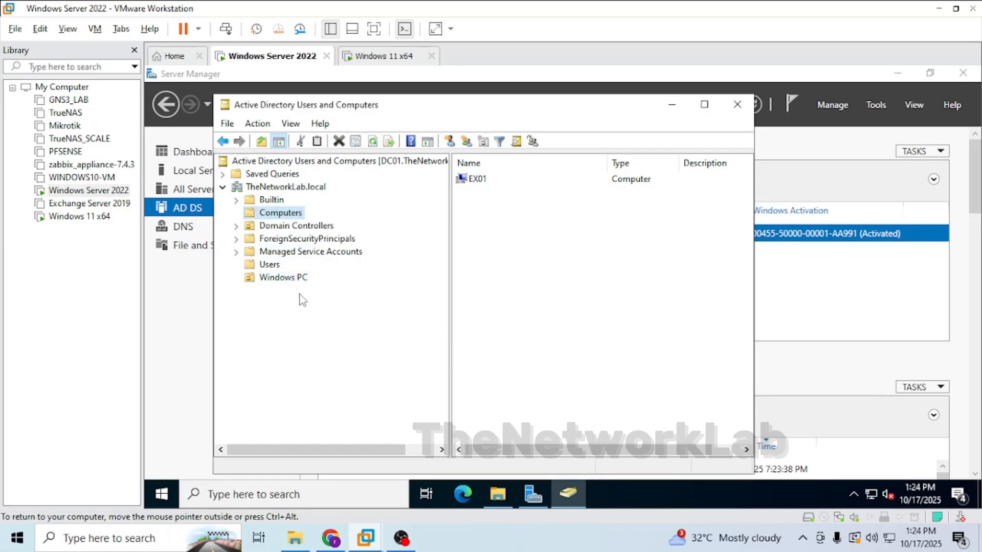
click(273, 281)
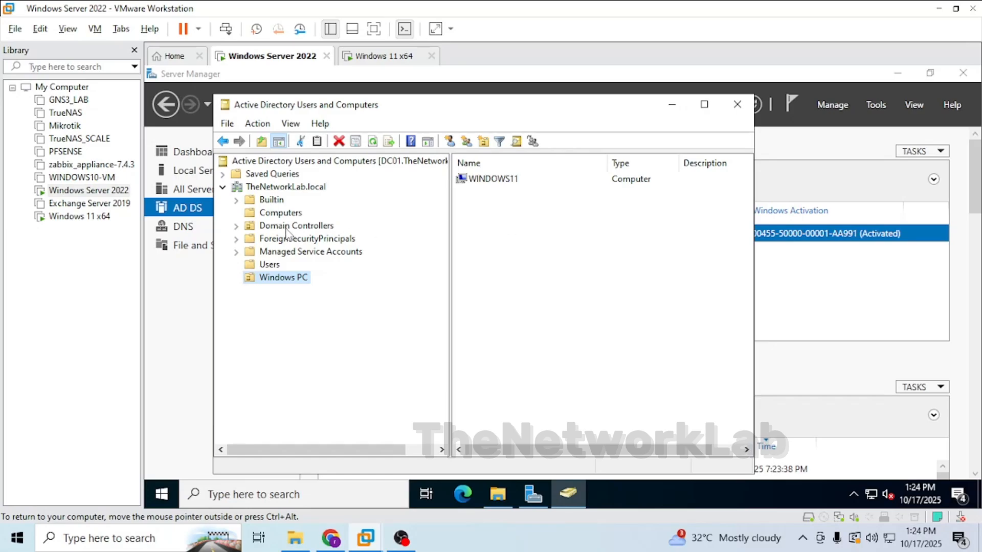
Create a new organizational unit named Windows Server in the TheNetworkLab.local domain.
right_click(277, 188)
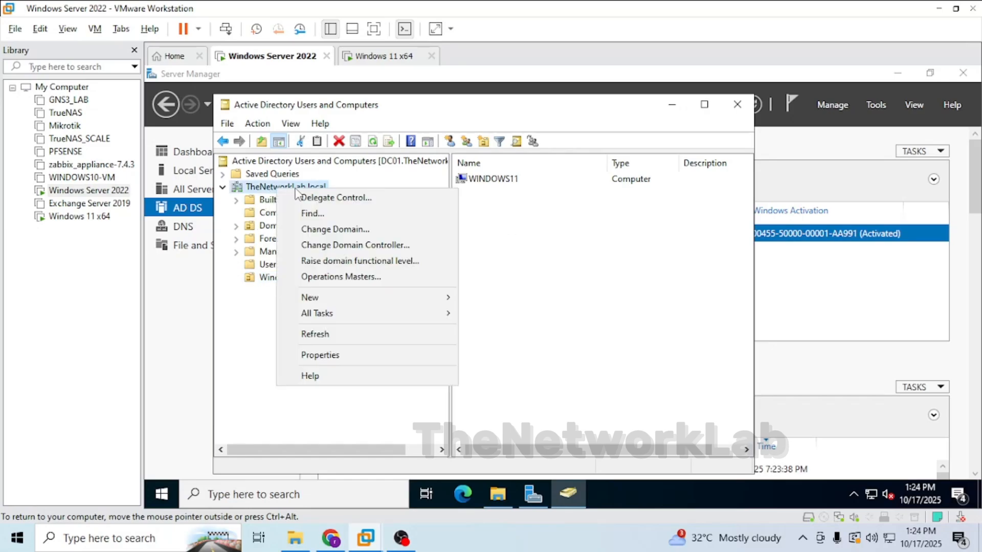
mouse_move(409, 297)
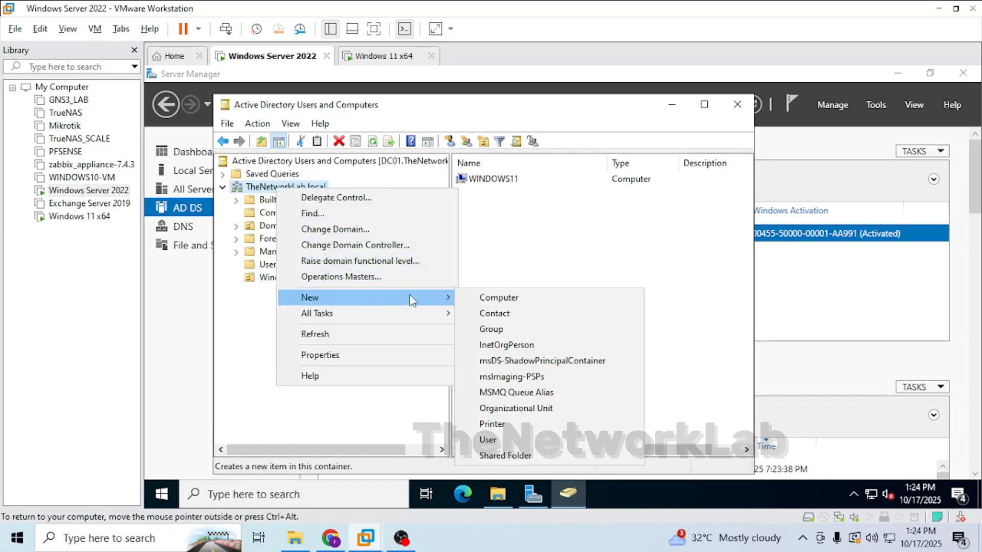
click(514, 407)
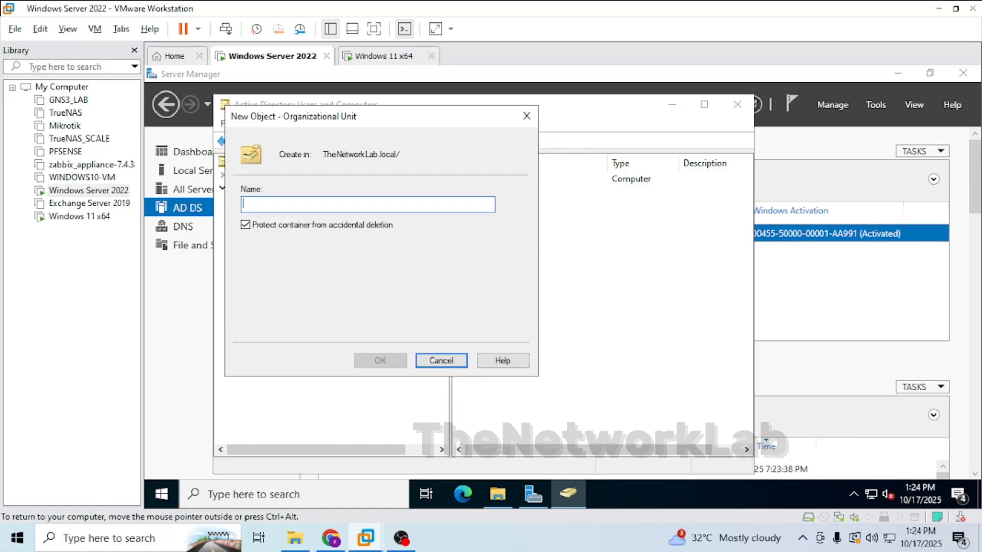
text(Windows Server)
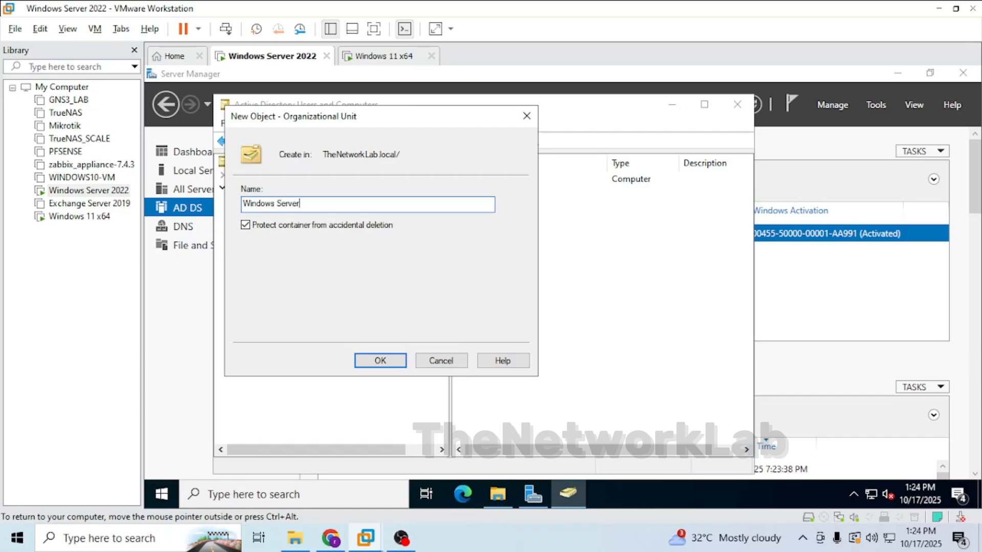
click(397, 361)
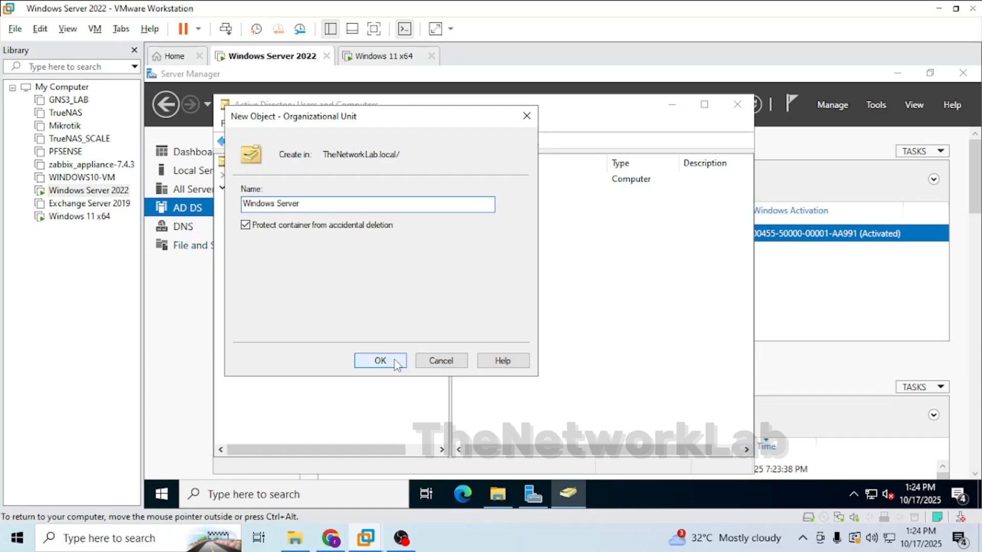
Move the EX01 computer object from the Computers container into the Windows Server organizational unit.
click(286, 212)
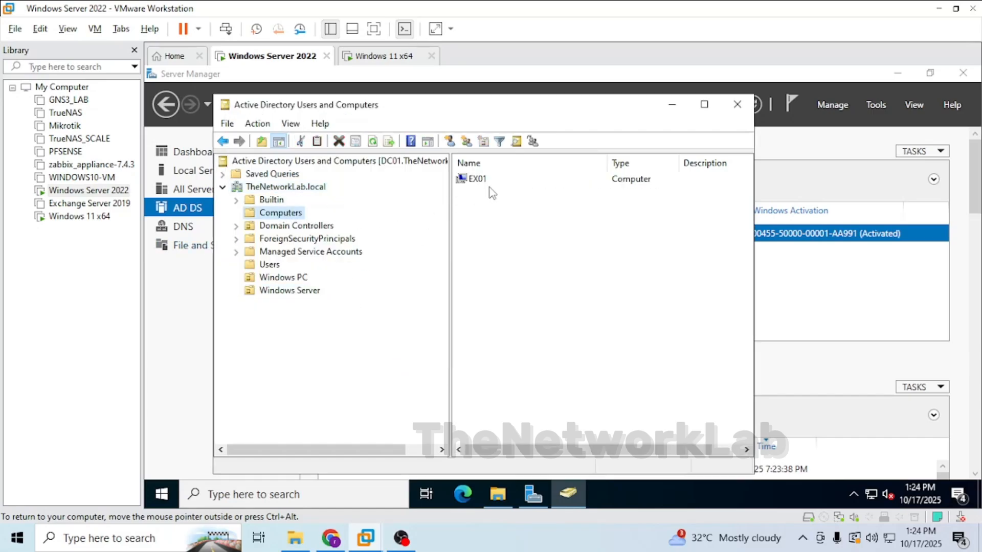
drag(300, 291, 302, 290)
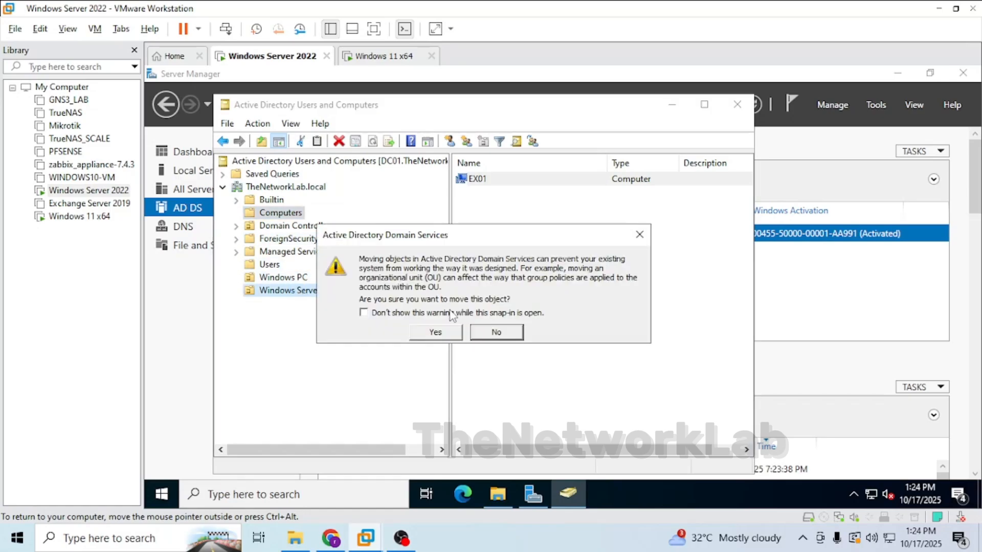
key(Return)
click(280, 291)
click(282, 277)
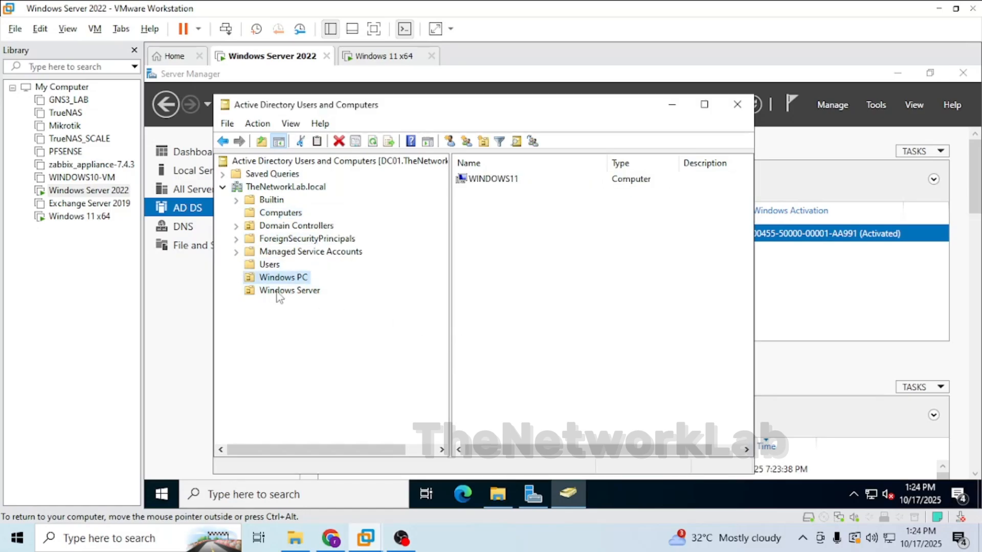
click(281, 290)
click(270, 265)
click(281, 278)
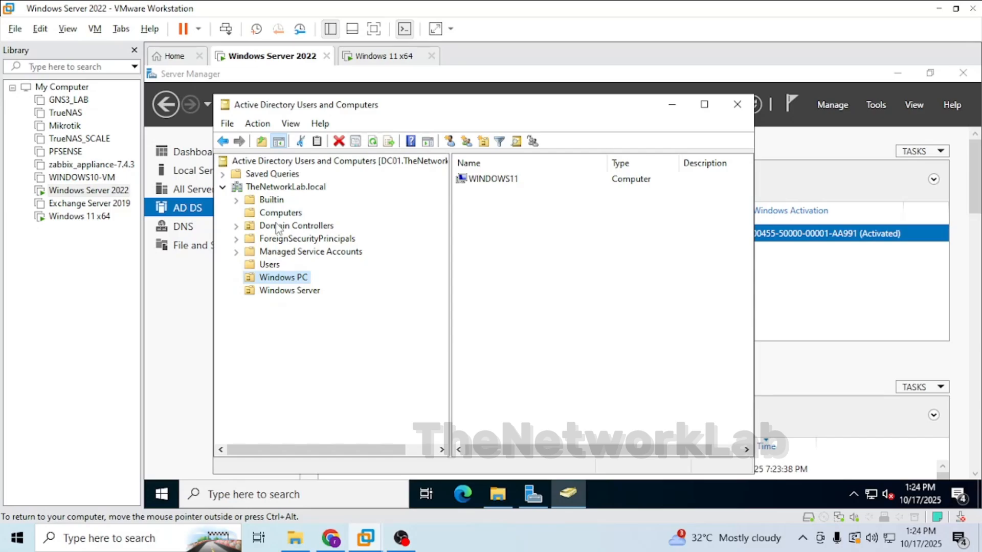
Create another organizational unit named Windows Client User in the TheNetworkLab.local domain.
right_click(283, 193)
mouse_move(432, 301)
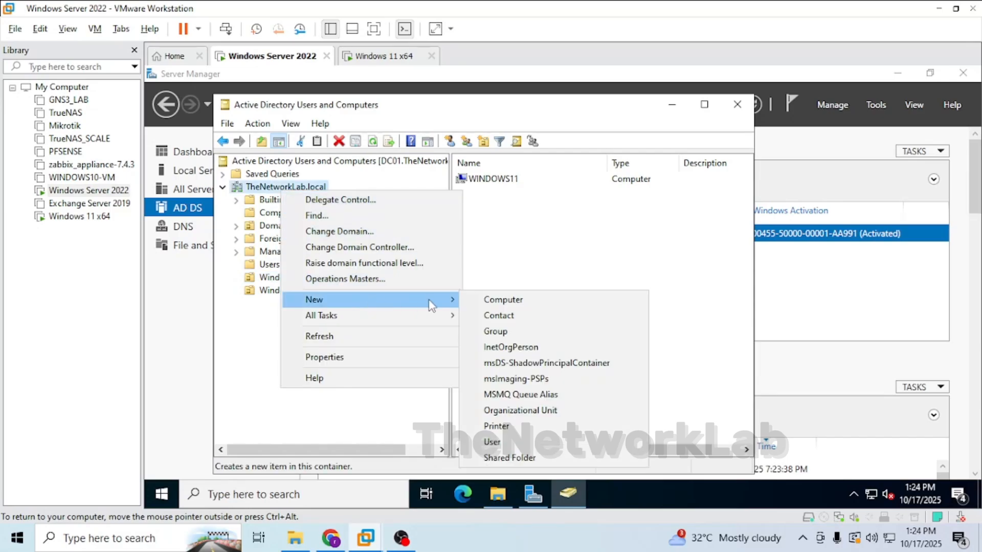
click(499, 410)
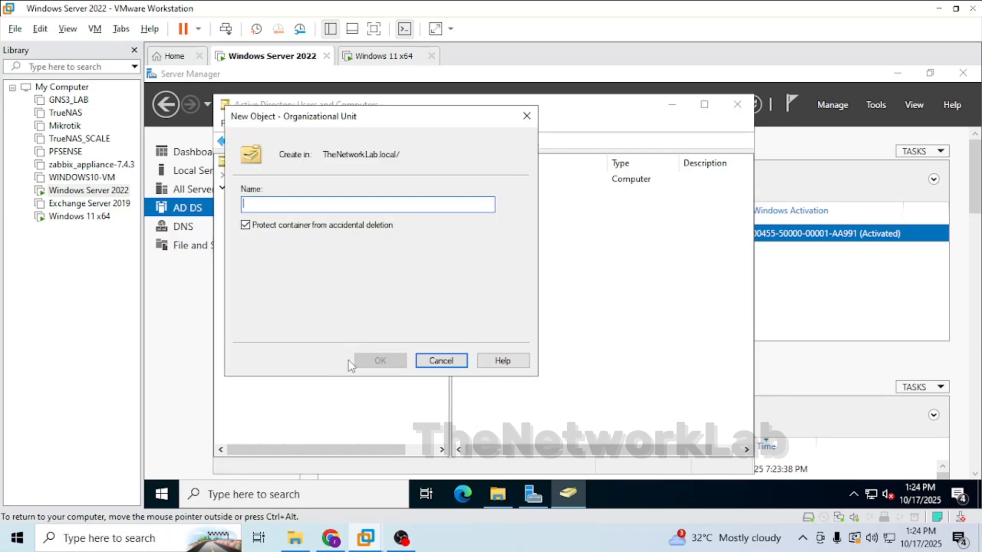
text(Windows Client User)
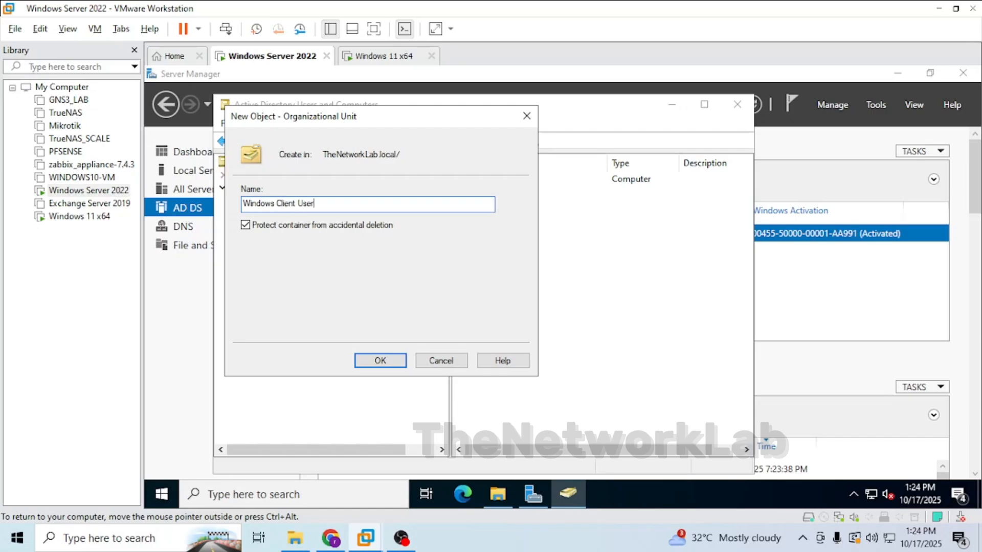
click(370, 362)
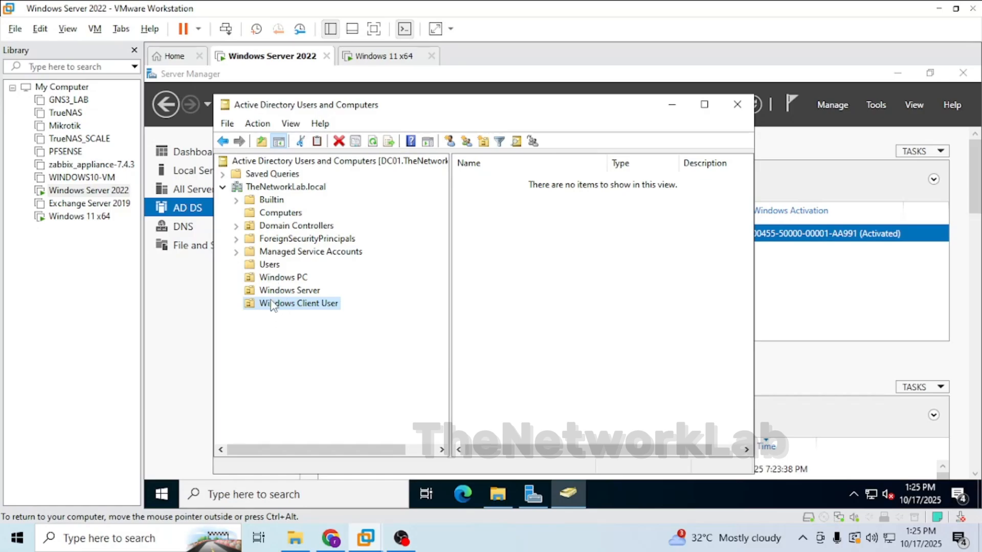
Start a new user in the Windows Client User unit with first name IT and logon name IT.
right_click(320, 308)
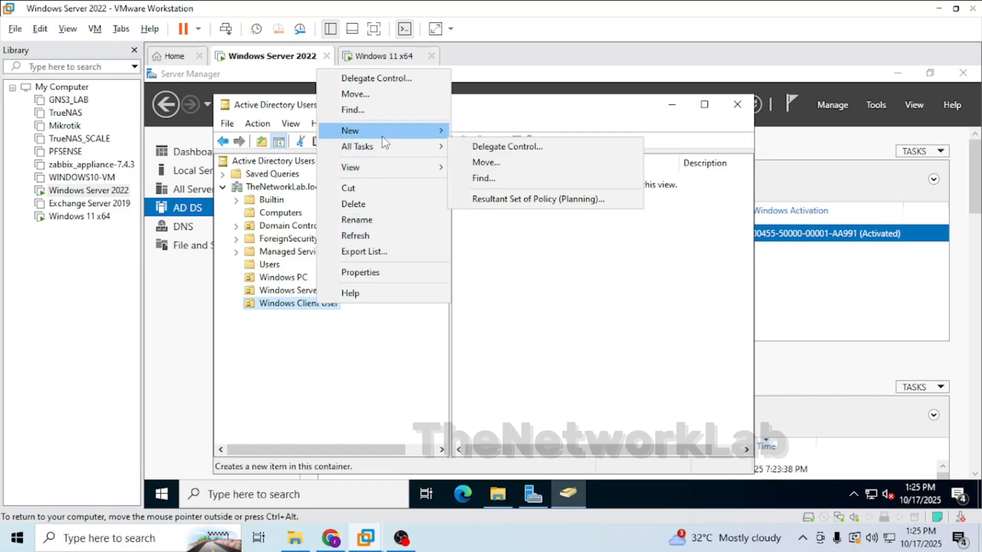
mouse_move(383, 134)
click(483, 273)
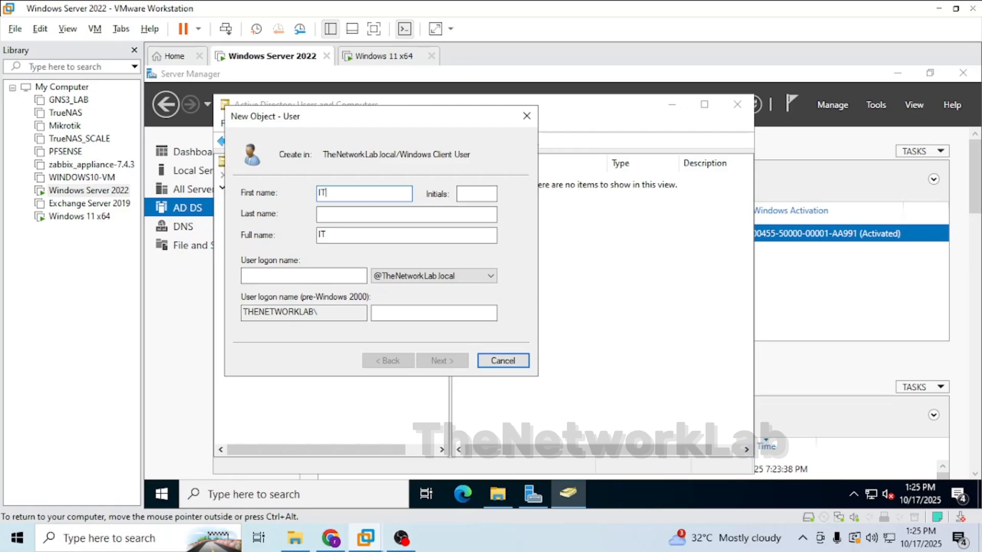
key(Tab)
key(Tab)
key(Tab)
text(IT)
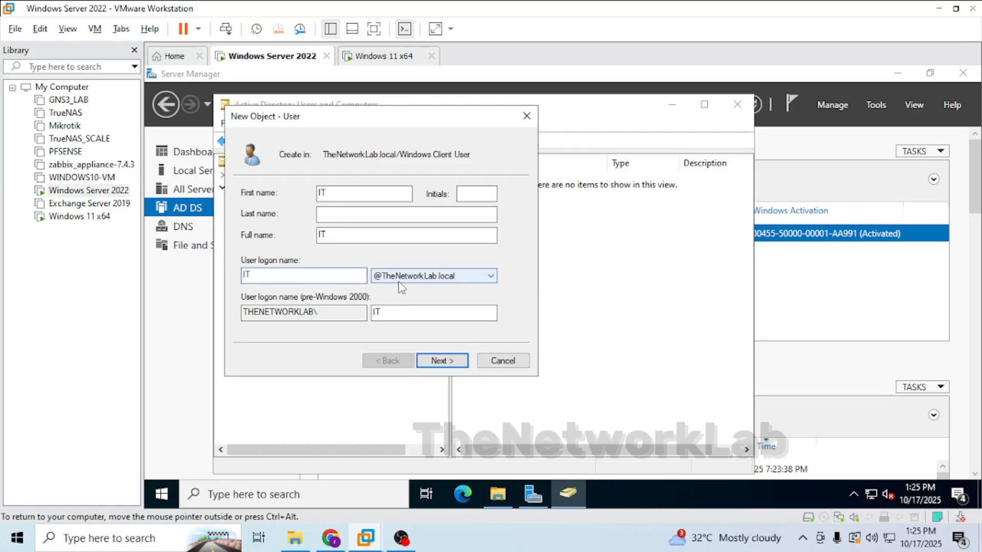
click(442, 360)
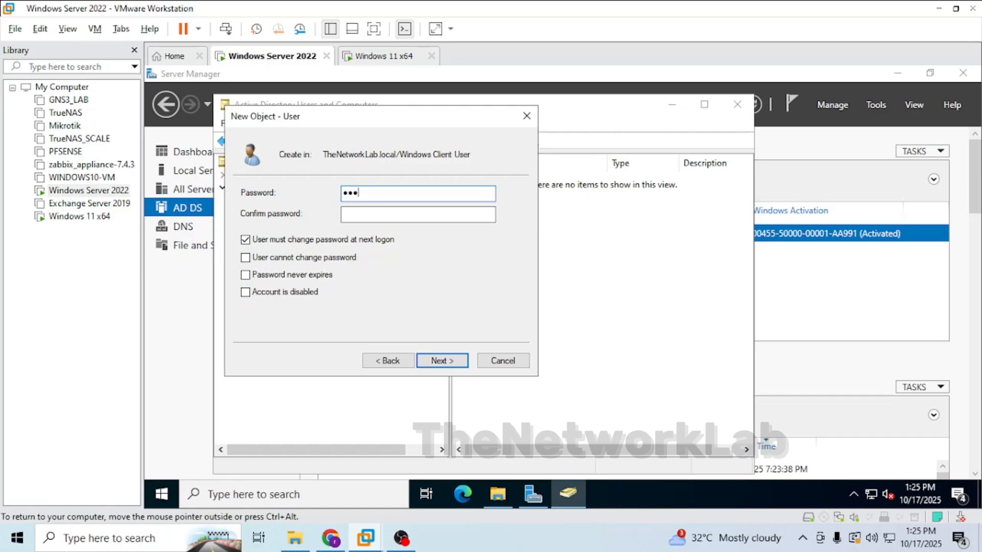
Try to set the IT user's password and finish creating the account, then go back to the password page.
key(BackSpace)
key(BackSpace)
key(BackSpace)
key(Tab)
text(•)
click(435, 361)
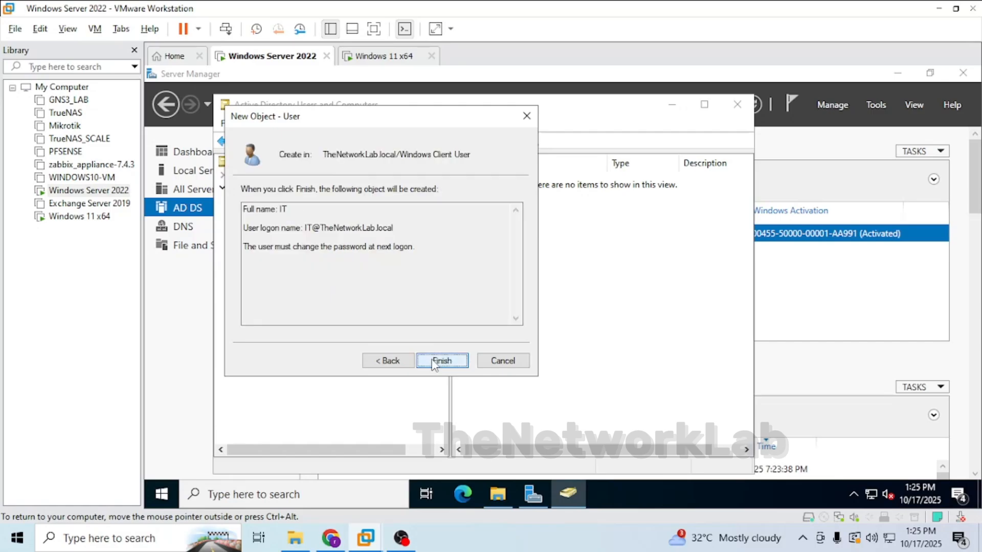
click(441, 361)
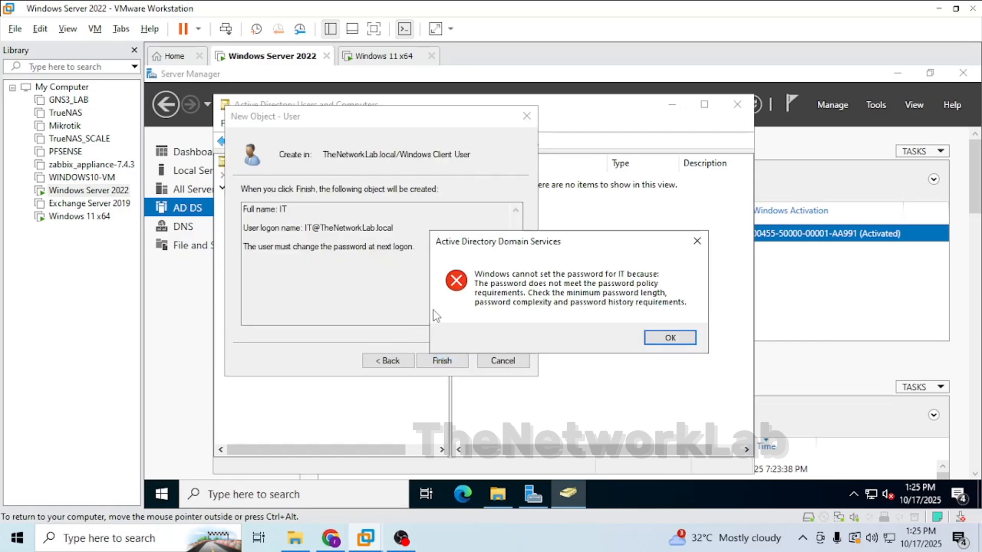
click(661, 335)
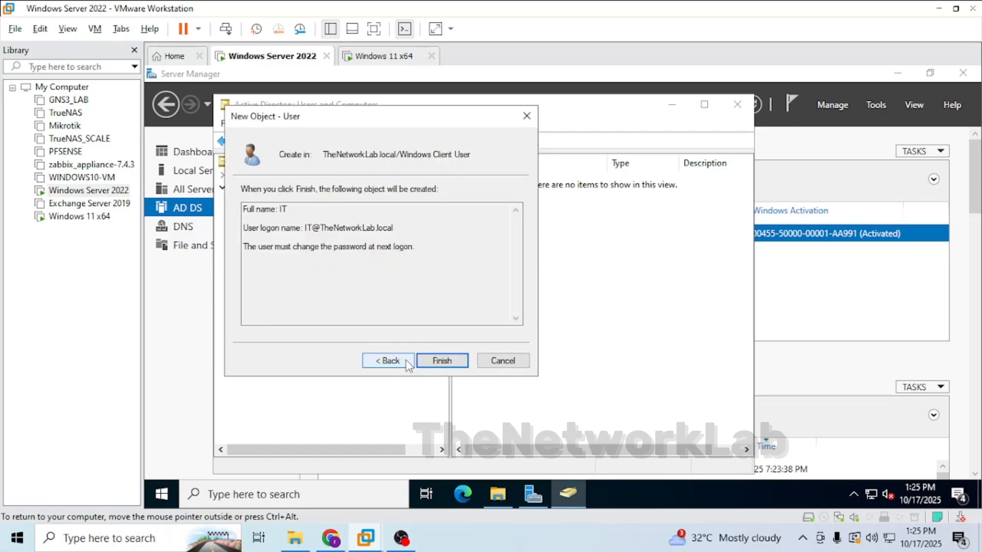
click(387, 361)
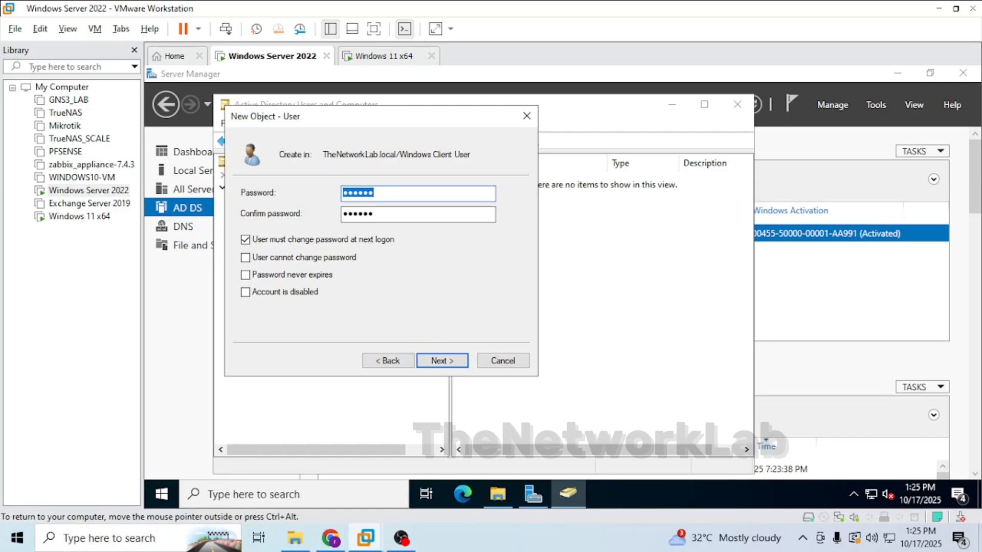
Enter a new password and its confirmation for the IT user and finish creating the account.
text(*************)
key(Tab)
text(*******)
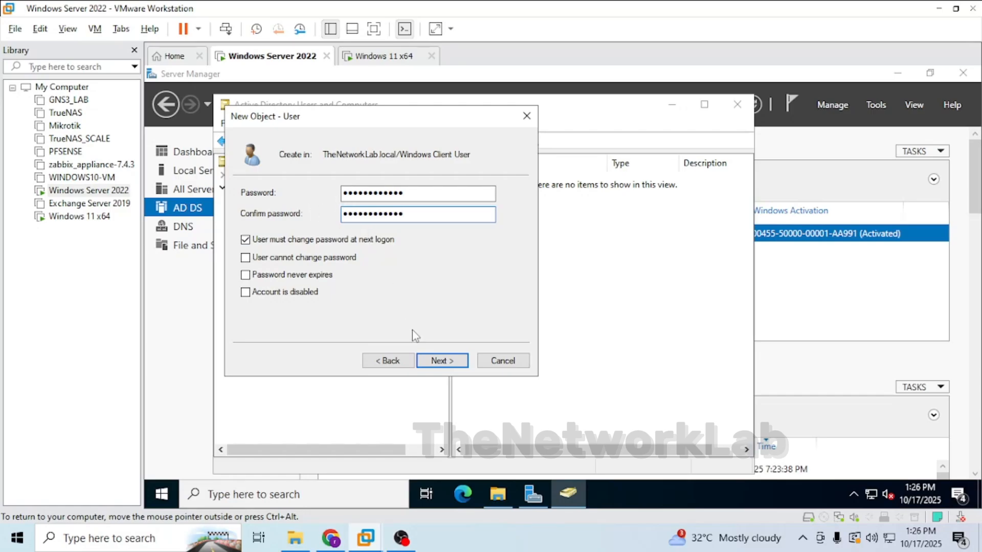
click(440, 362)
click(444, 362)
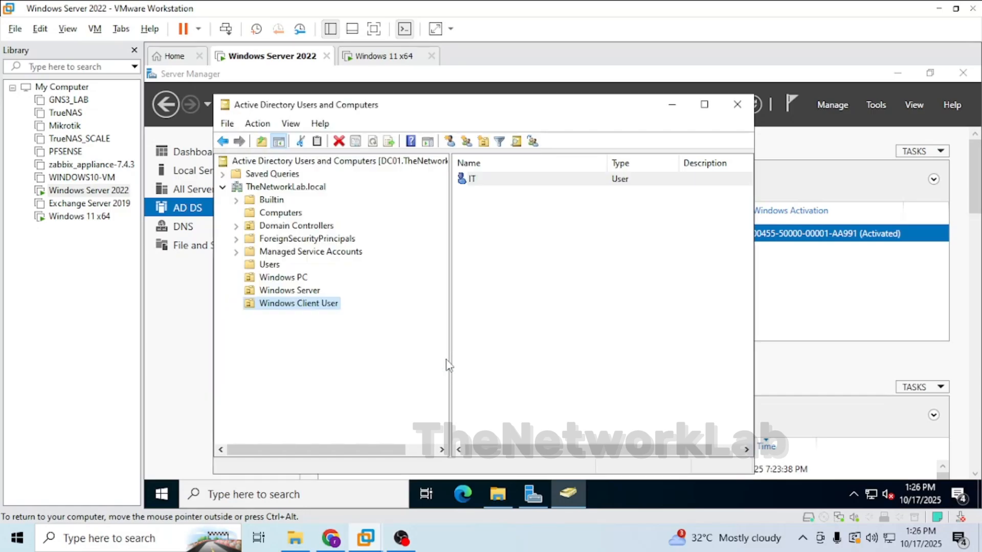
Open the IT user's properties and review its group memberships.
click(485, 184)
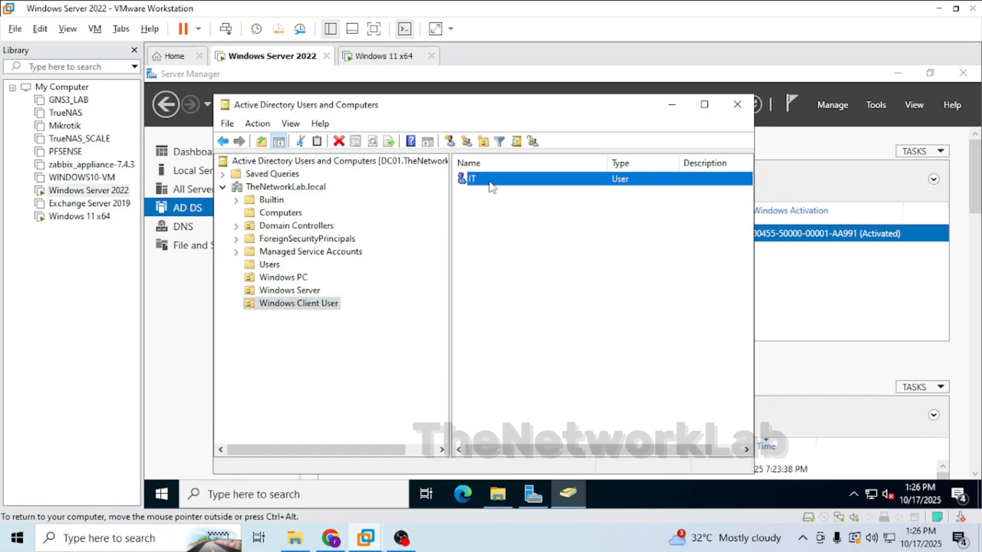
click(490, 186)
double_click(489, 184)
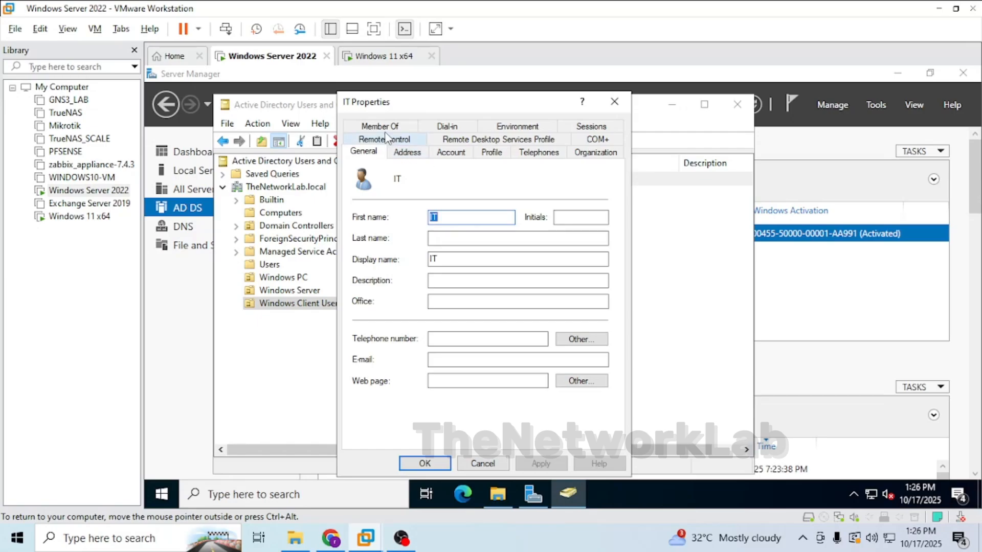
click(383, 128)
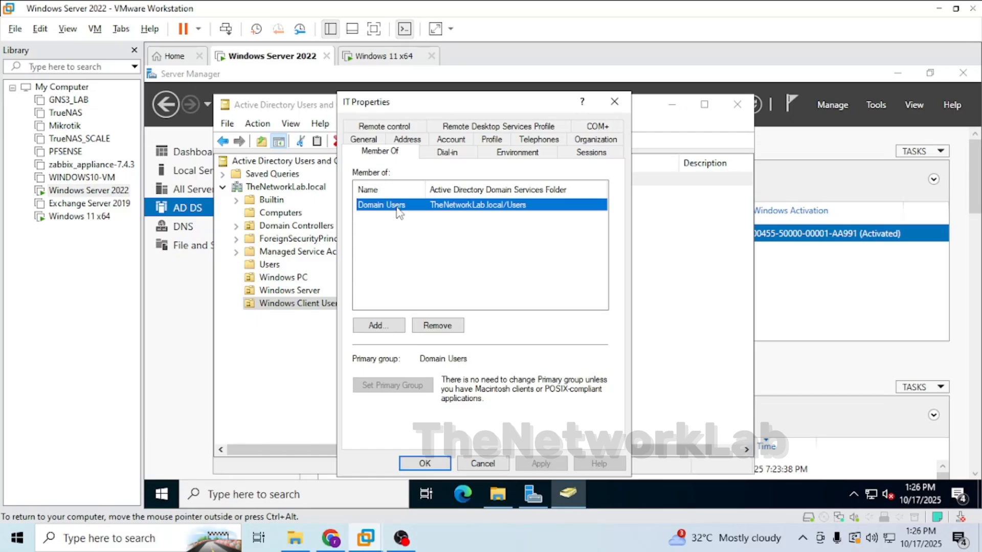
click(424, 462)
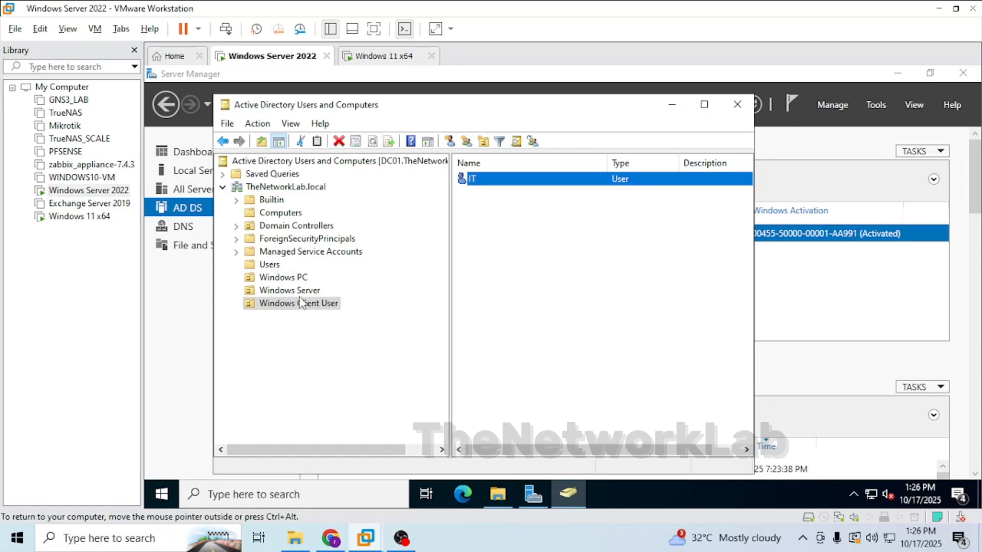
Copy the IT user into a new user with first name HR and logon name HR.
right_click(492, 184)
click(527, 190)
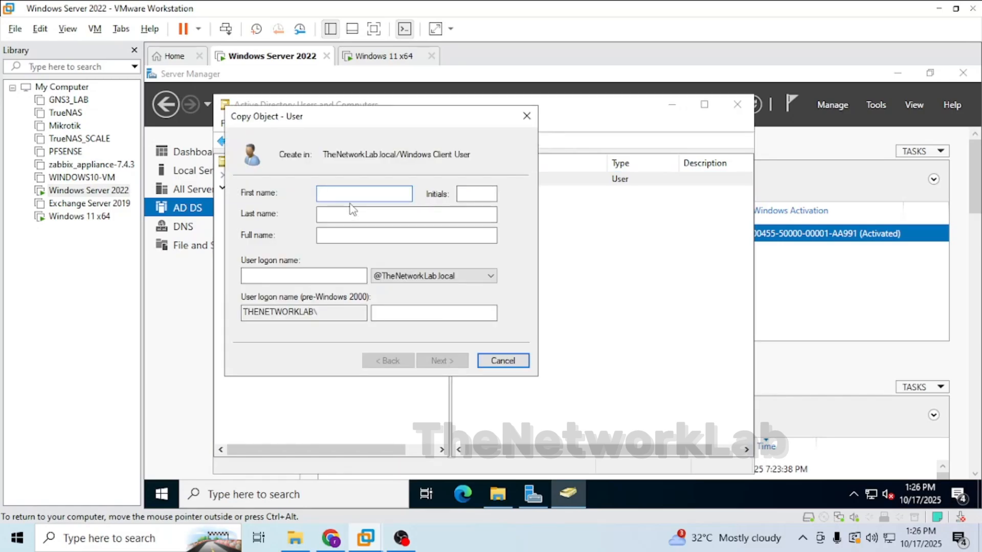
text(HR)
key(Tab)
key(Tab)
key(Tab)
key(Tab)
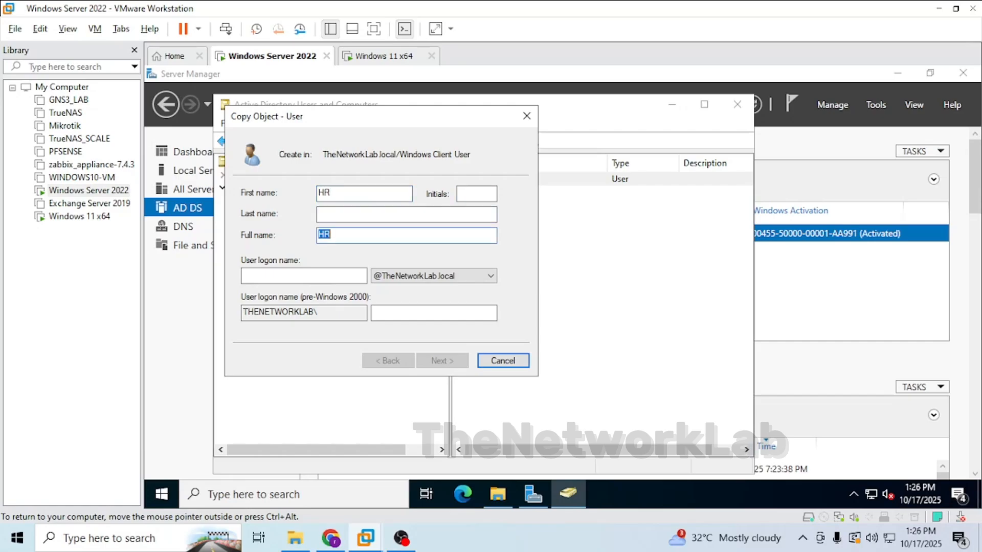
text(HR)
key(Return)
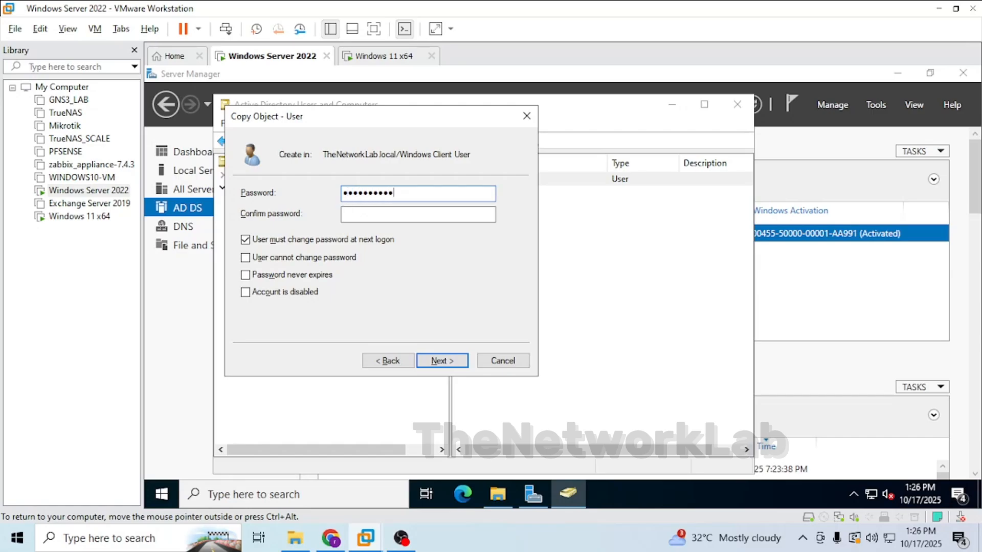
Confirm the HR user's password and finish creating the copied account.
click(349, 211)
text(P)
key(Return)
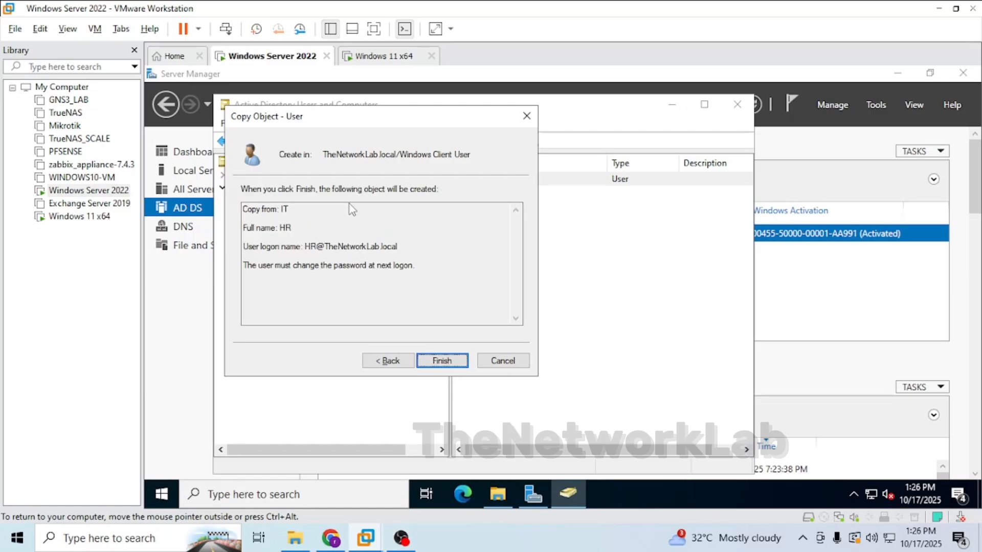
key(Return)
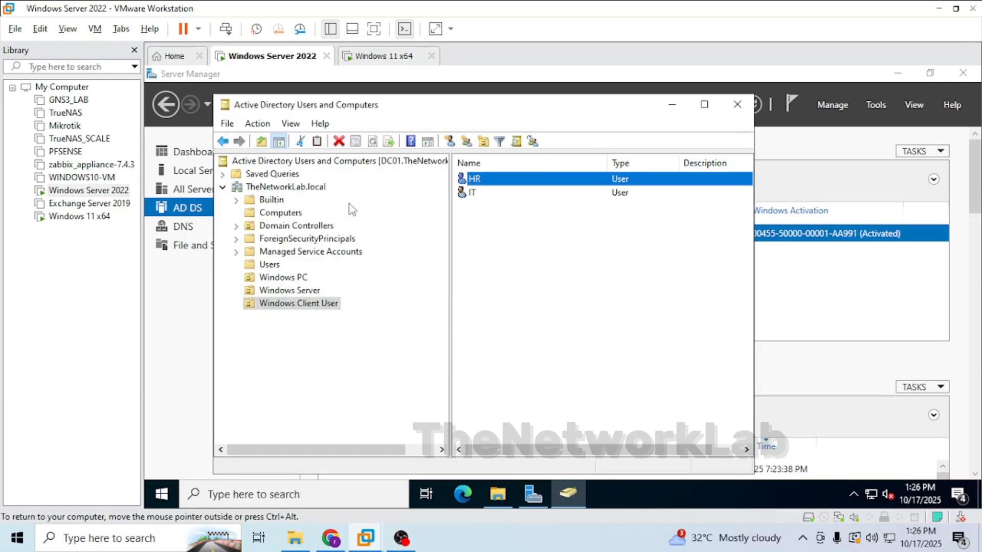
Review the Windows PC and Windows Server organizational units and close Active Directory Users and Computers.
click(471, 244)
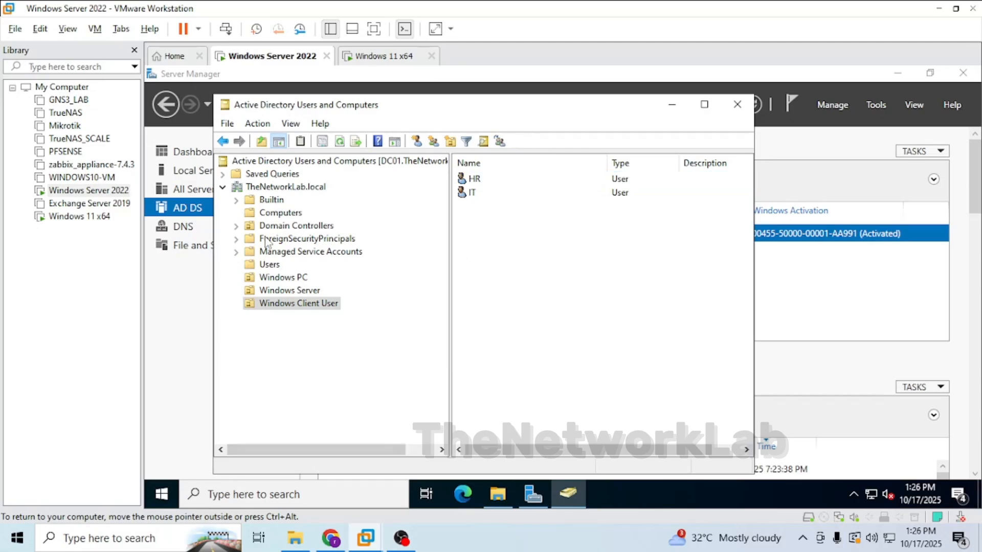
click(278, 277)
click(282, 290)
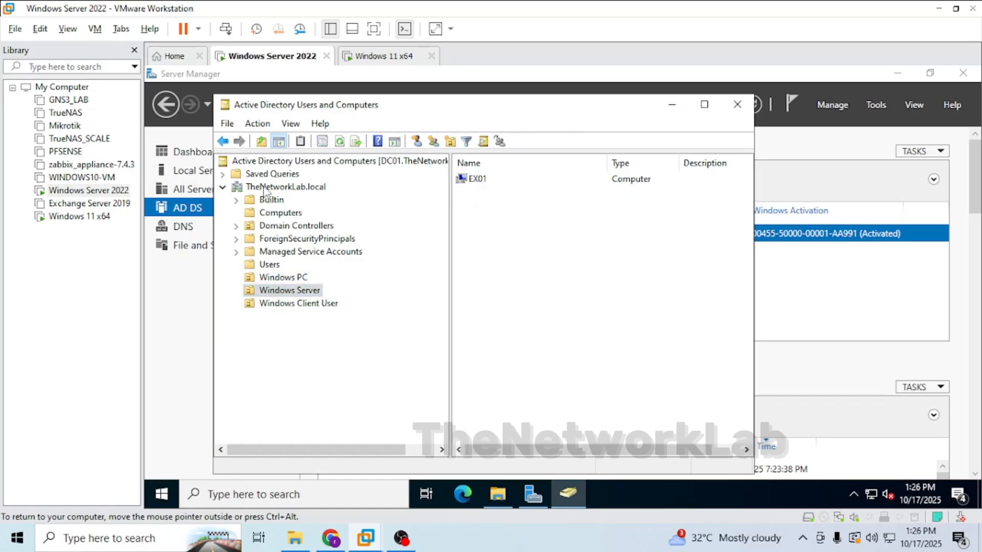
click(200, 286)
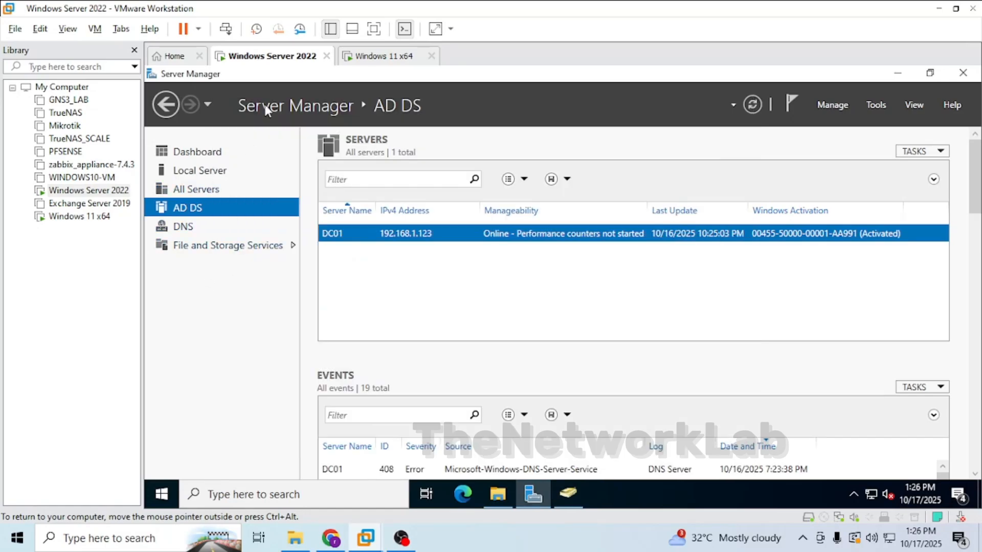
Switch to the Windows 11 VM and choose to sign in as another user.
click(369, 56)
click(359, 322)
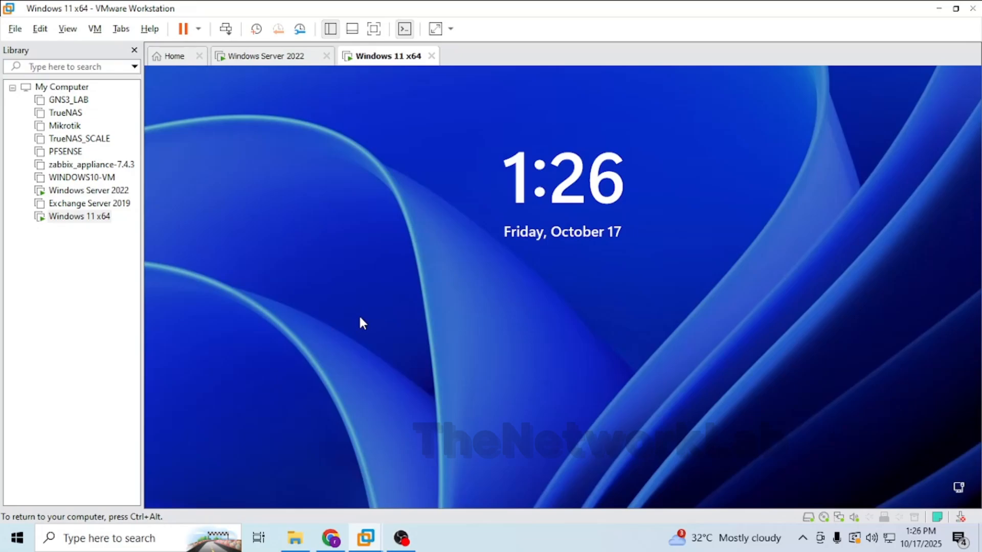
click(252, 466)
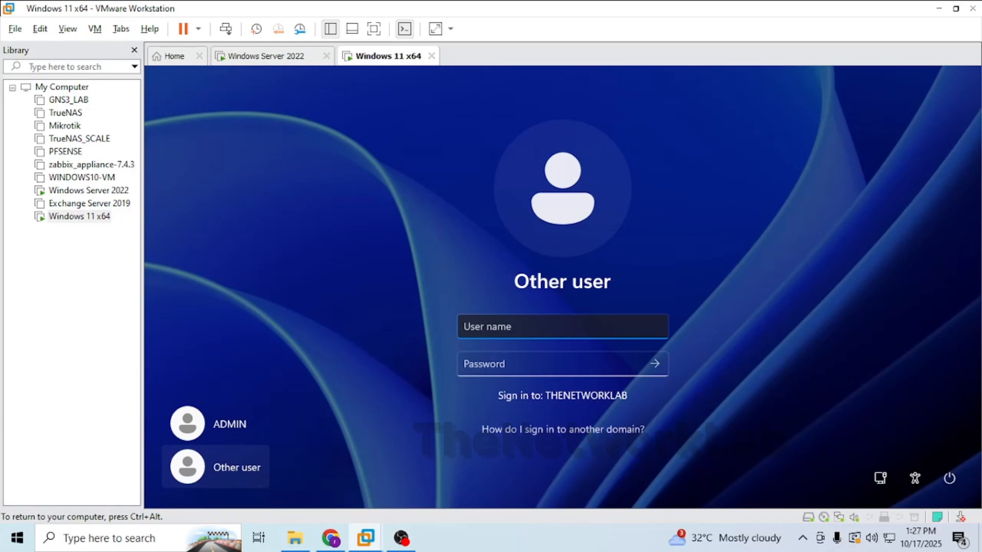
Sign in on Windows 11 as the domain user Thenetworklab\IT with the account password.
text(Thenetworklab\I)
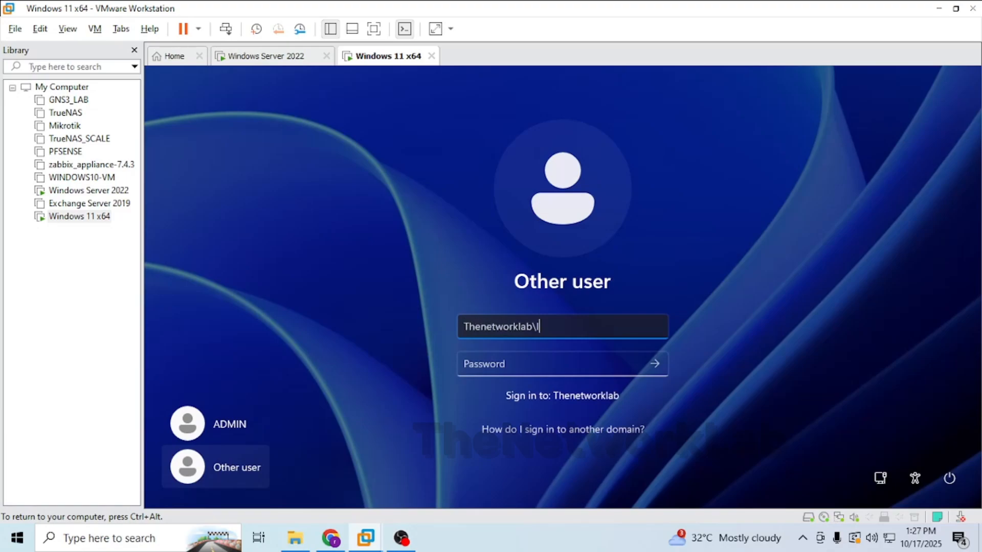
text(T)
key(Tab)
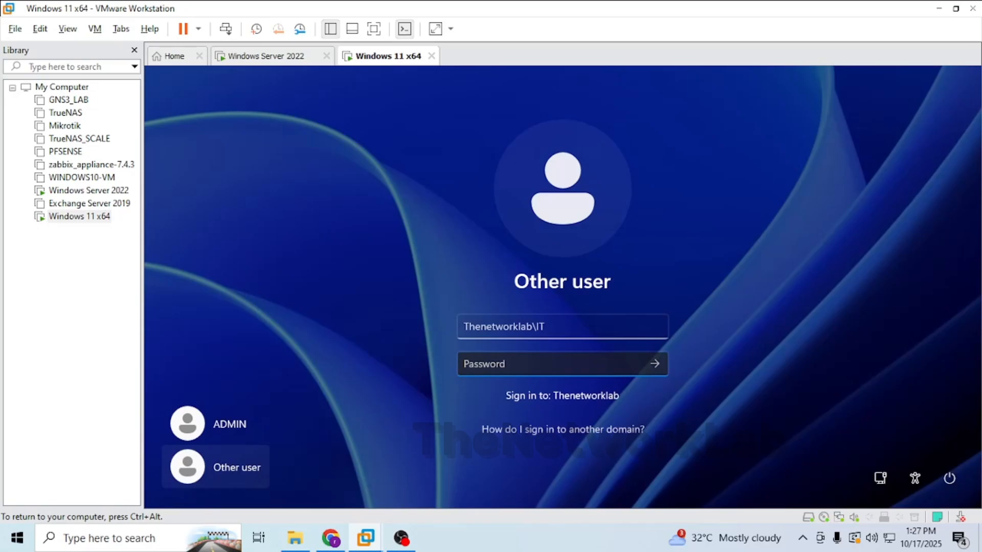
key(Caps_Lock)
text(Password123)
key(Return)
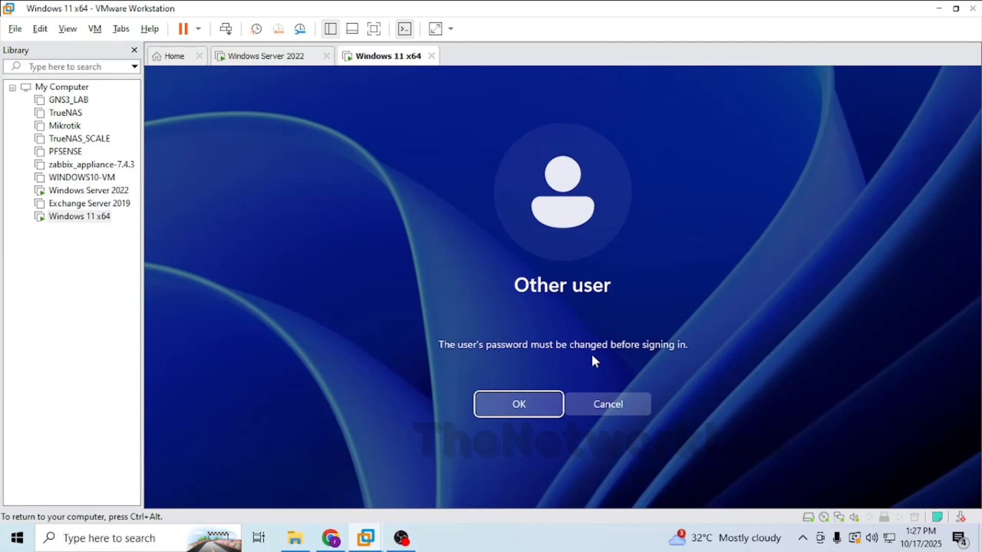
Accept the required password change and enter and confirm a new password for the IT account.
click(523, 402)
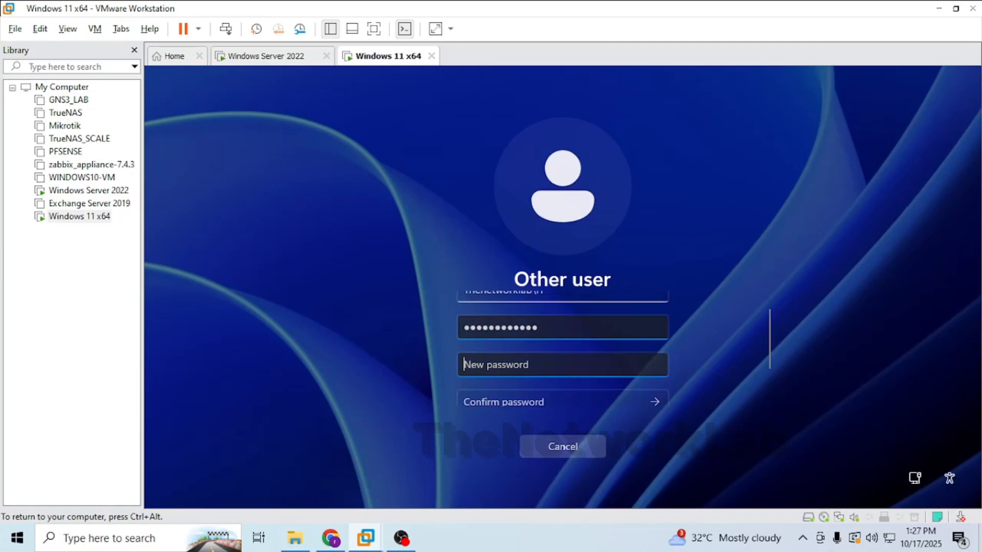
text(P)
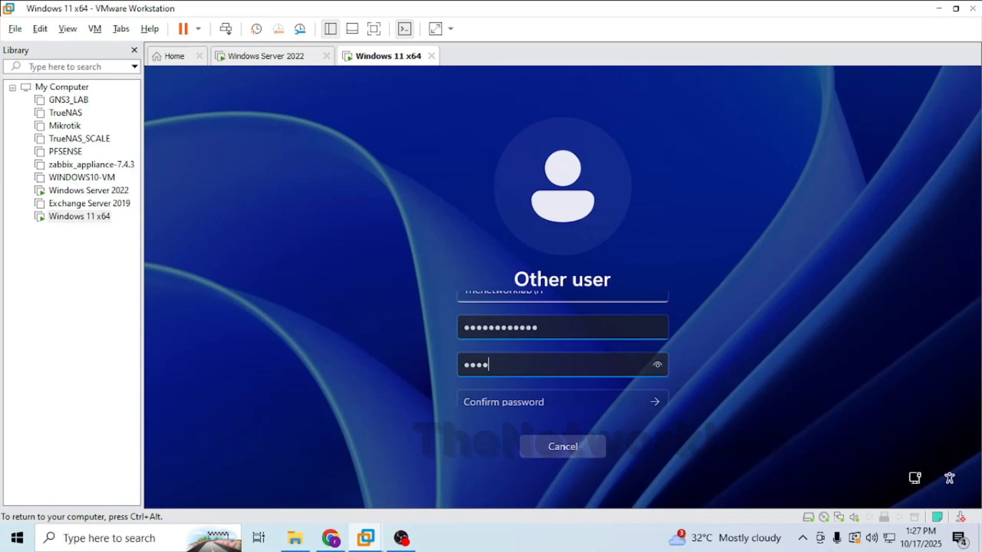
text(@ssw0rd1)
key(Tab)
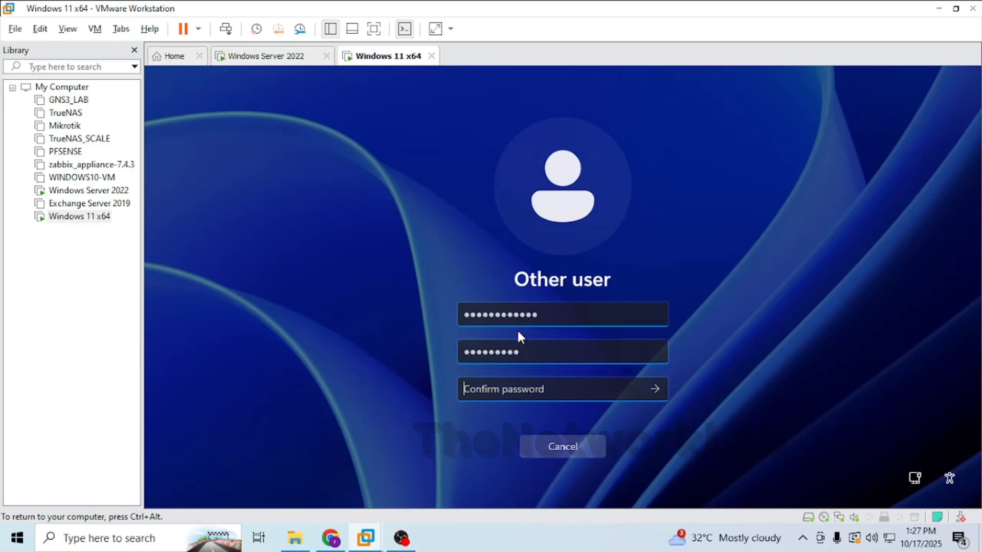
text(P@ssw0rd1)
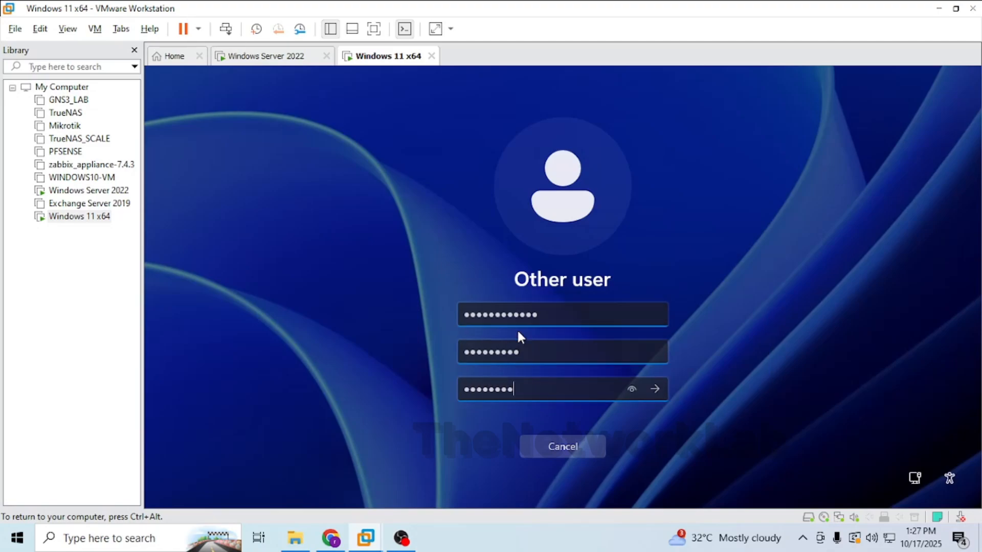
key(Return)
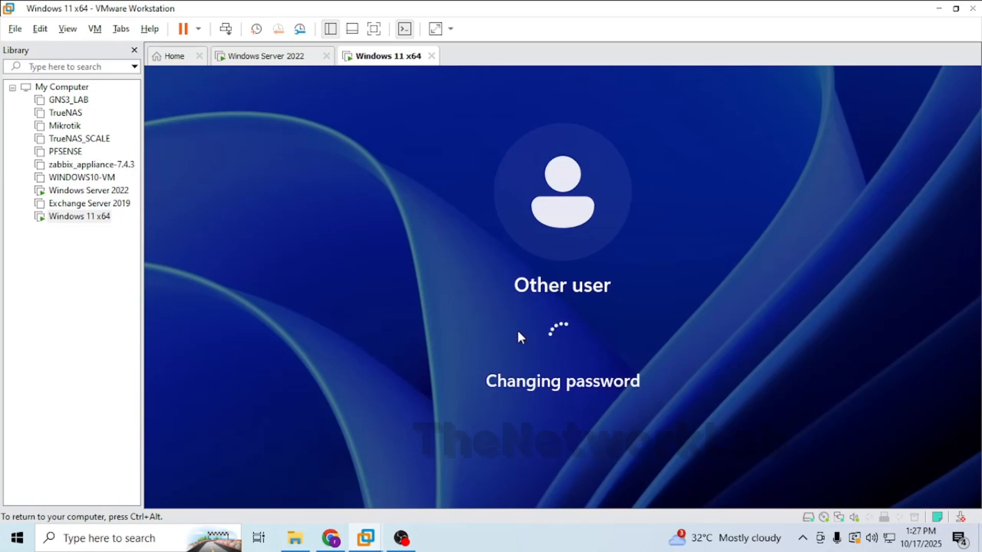
click(526, 385)
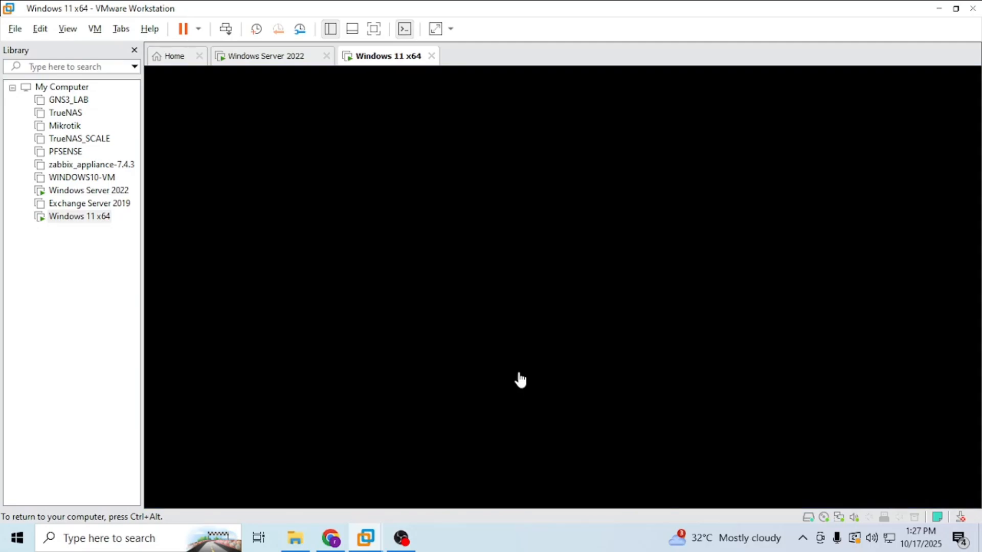
On Windows Server 2022, open Active Directory Users and Computers and review the IT and HR users in the Windows Client User OU.
click(271, 61)
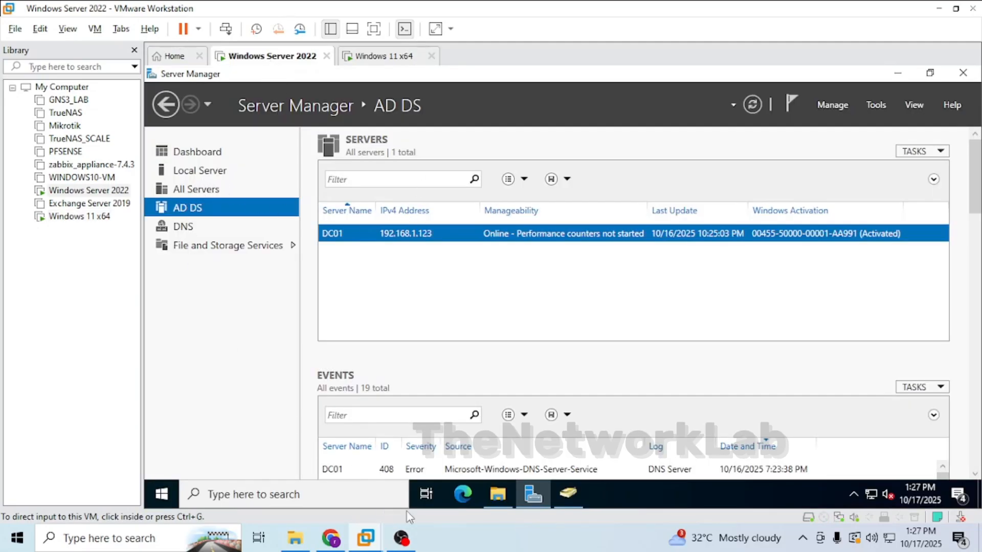
click(564, 495)
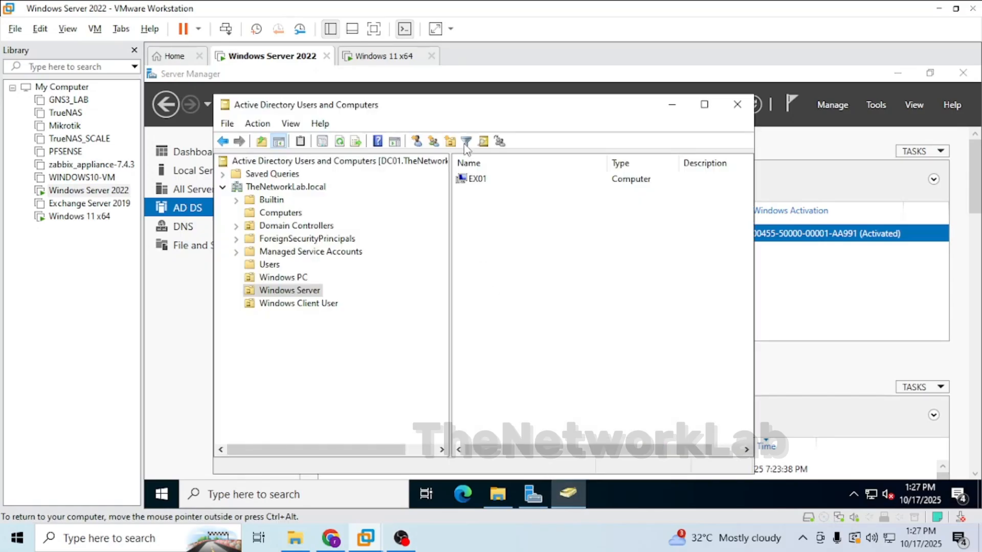
click(299, 304)
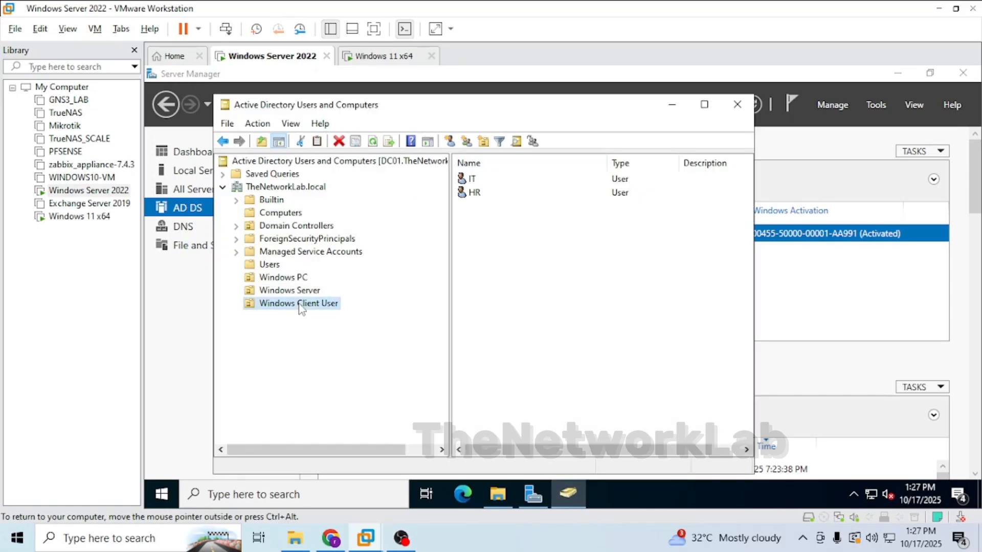
click(468, 180)
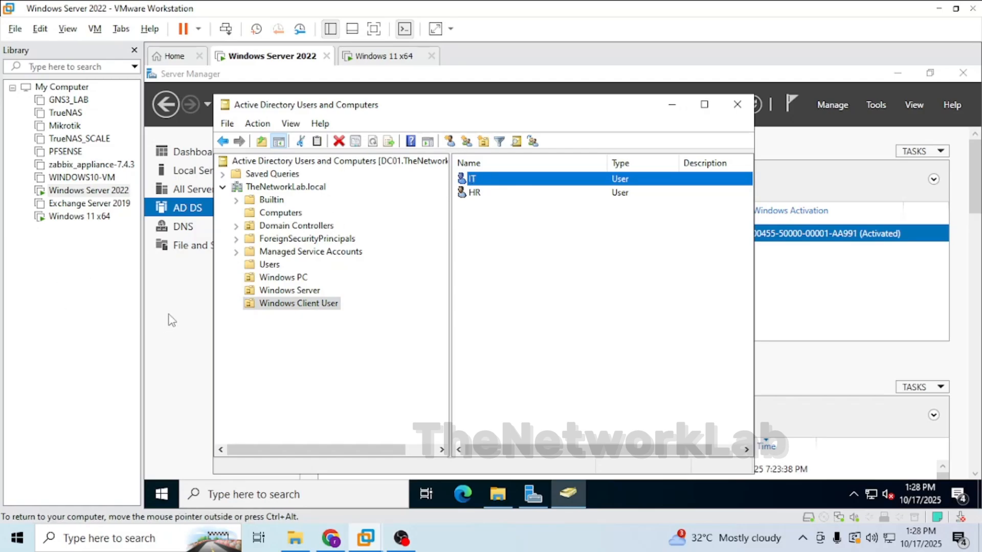
key(ctrl+Tab)
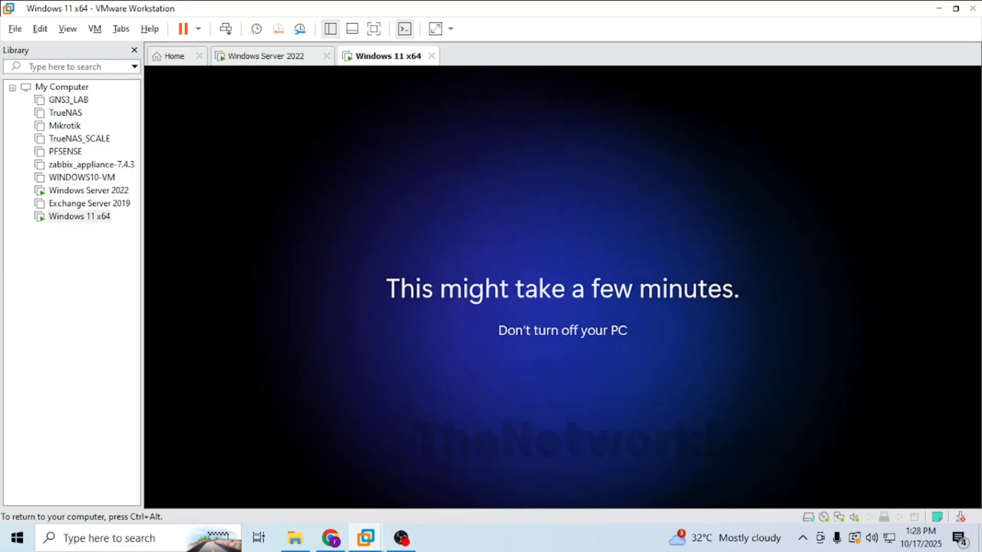
key(ctrl+shift+Tab)
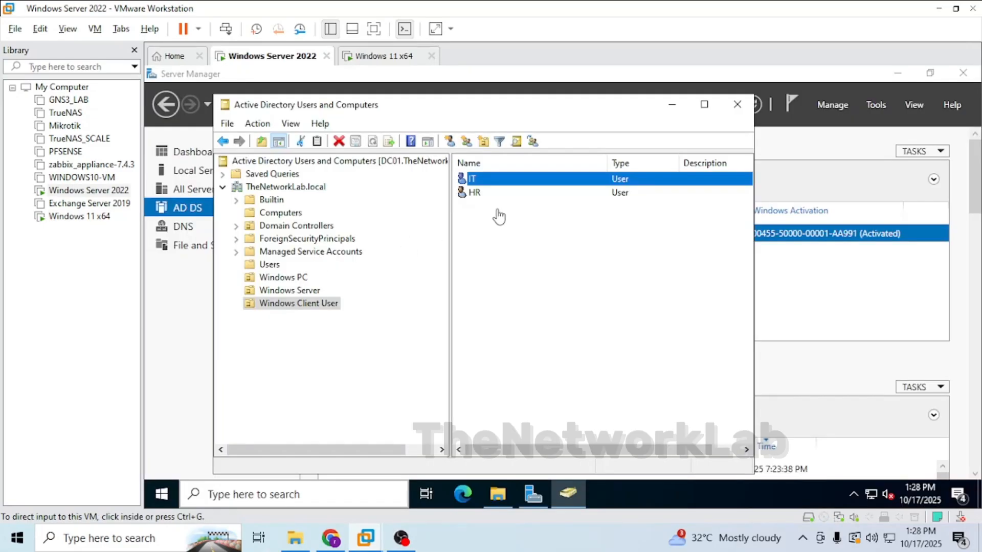
click(473, 195)
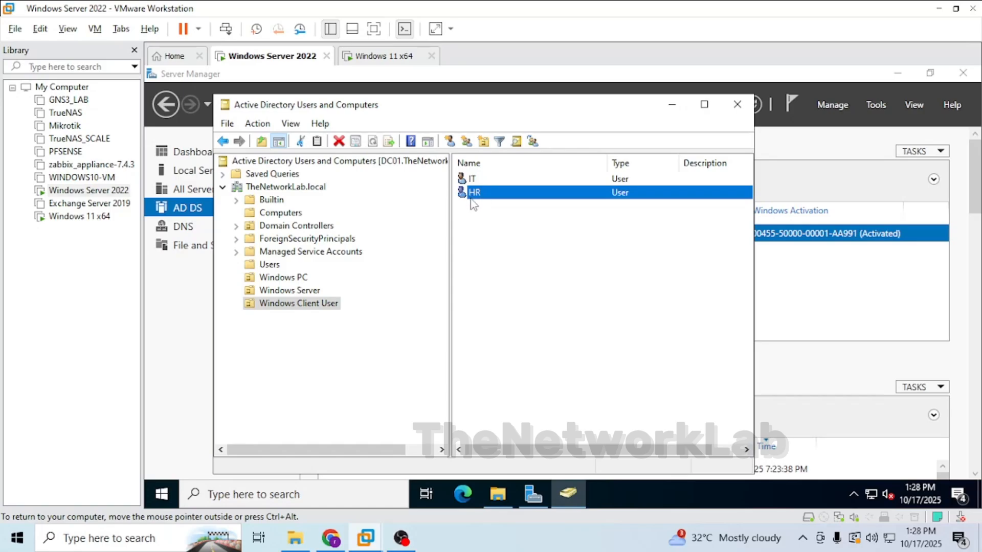
mouse_move(366, 538)
click(500, 446)
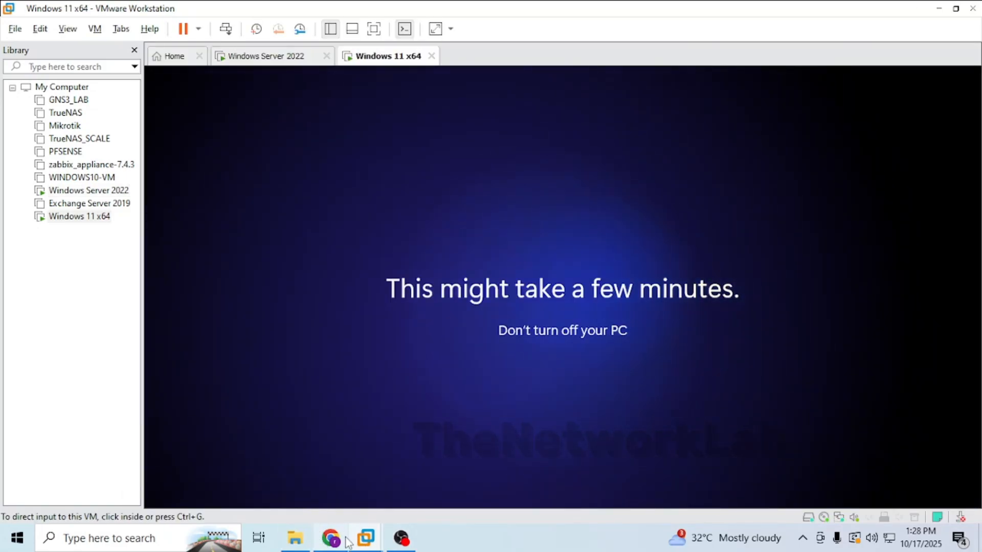
click(269, 58)
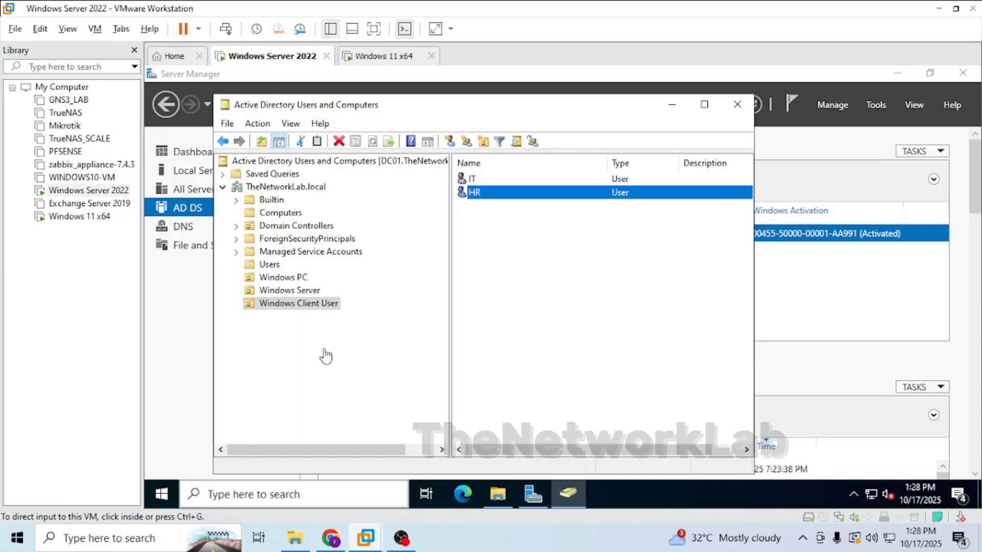
Create a new folder named IT_FOLDER on the File-Storage (E:) drive.
click(508, 495)
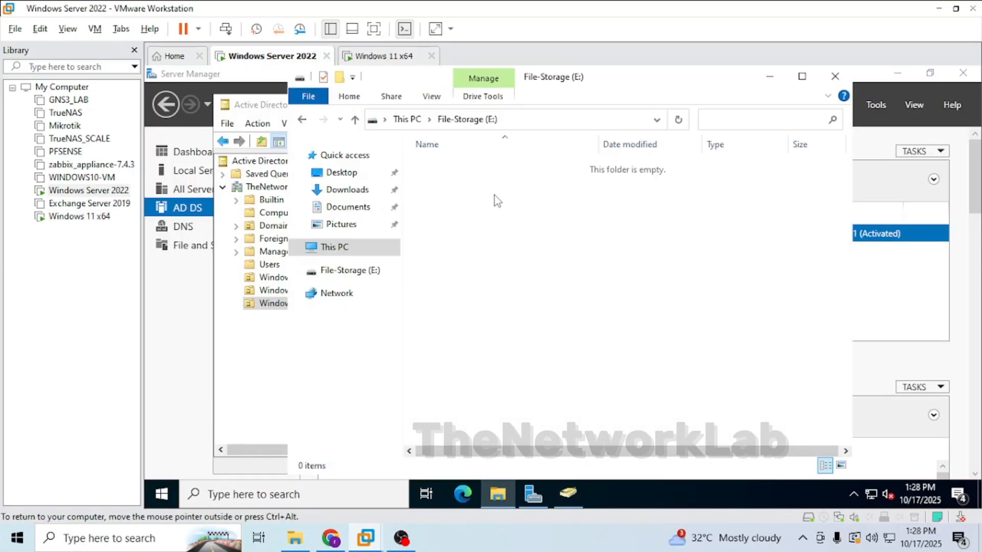
right_click(495, 196)
click(447, 253)
right_click(456, 244)
mouse_move(548, 405)
click(660, 402)
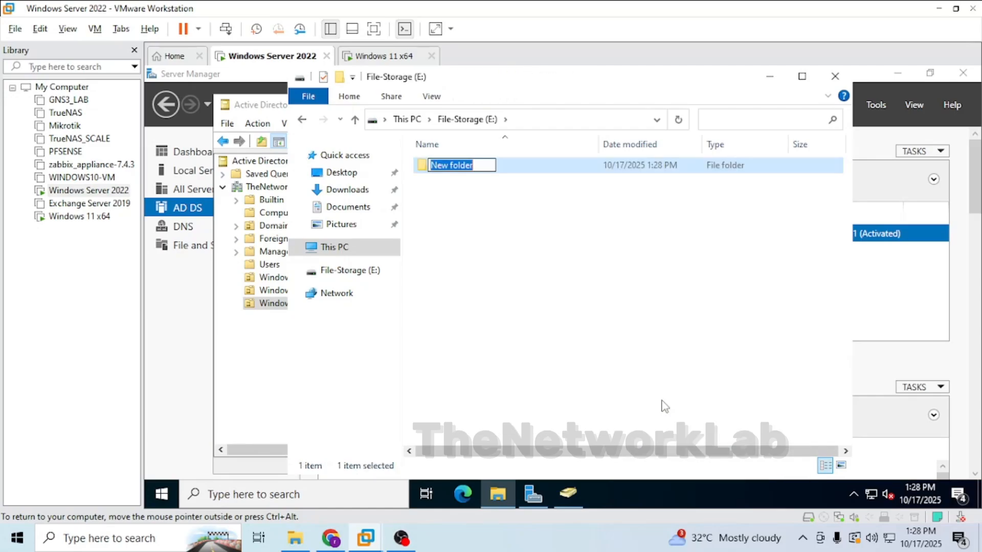
key(BackSpace)
text(IT)
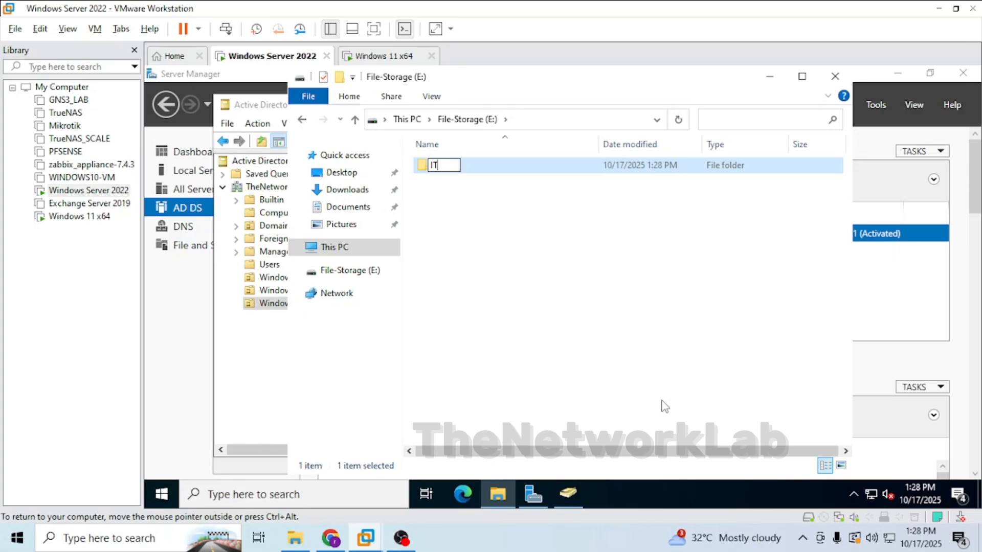
text(_FOLDER)
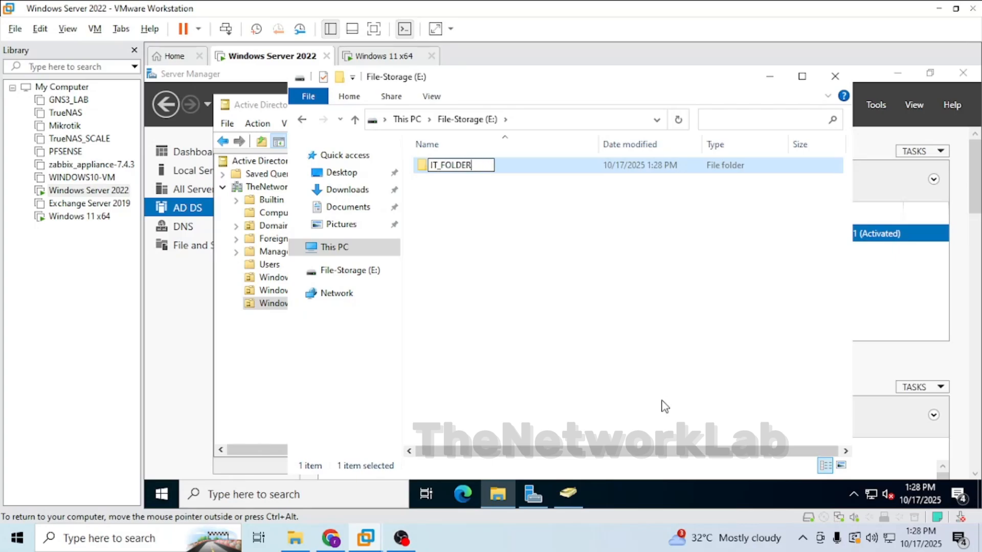
key(Return)
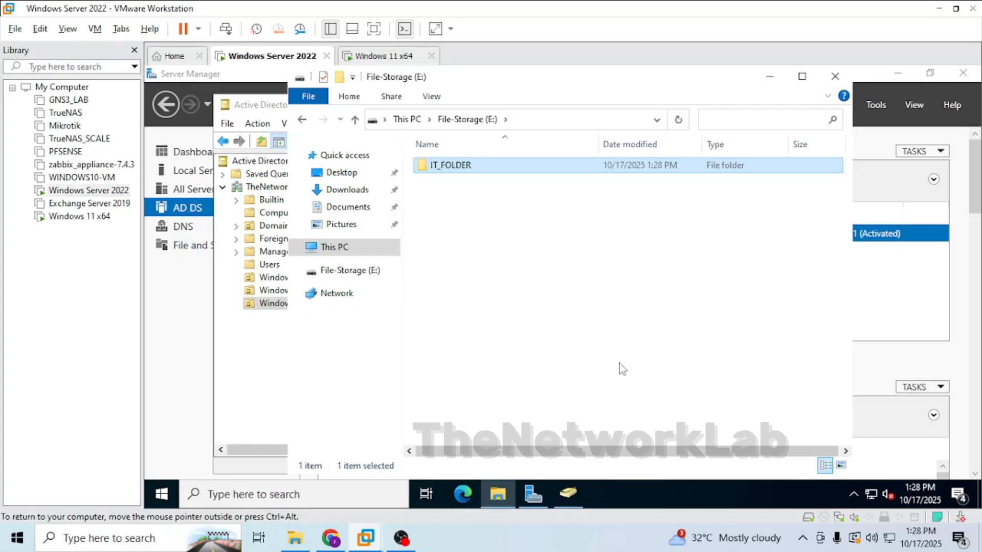
Paste a copy of the folder and rename the copy HR_FOLDER.
key(ctrl+v)
key(F2)
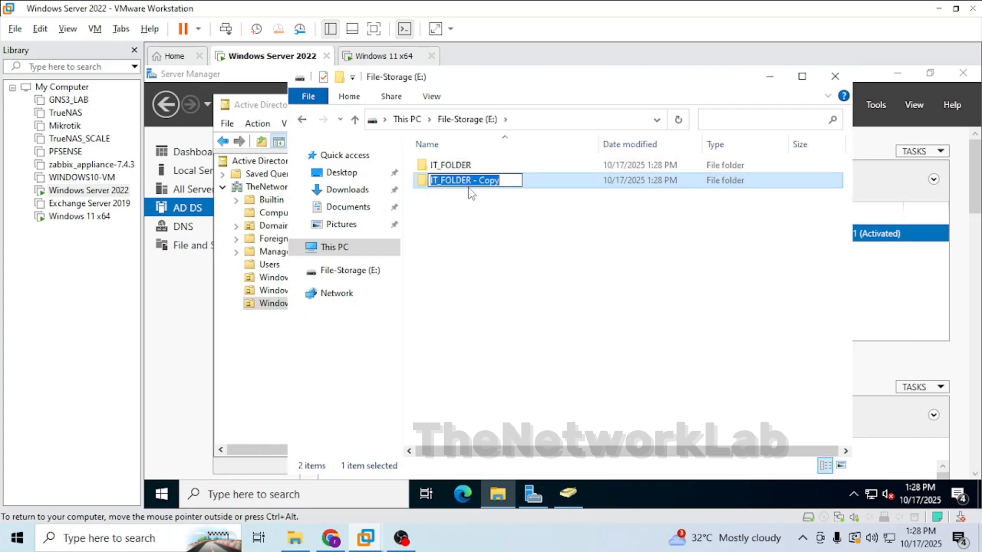
text(HR_FOLDER)
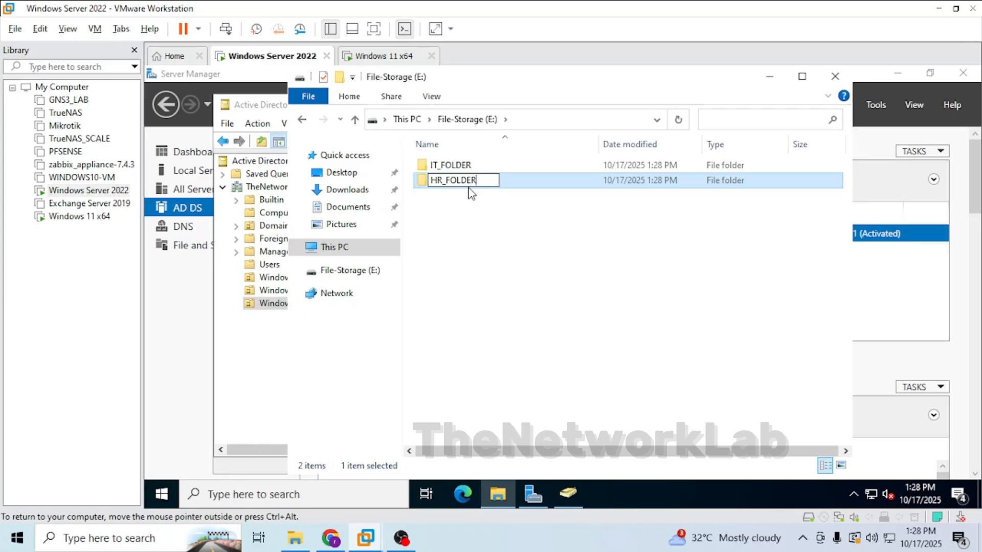
key(Return)
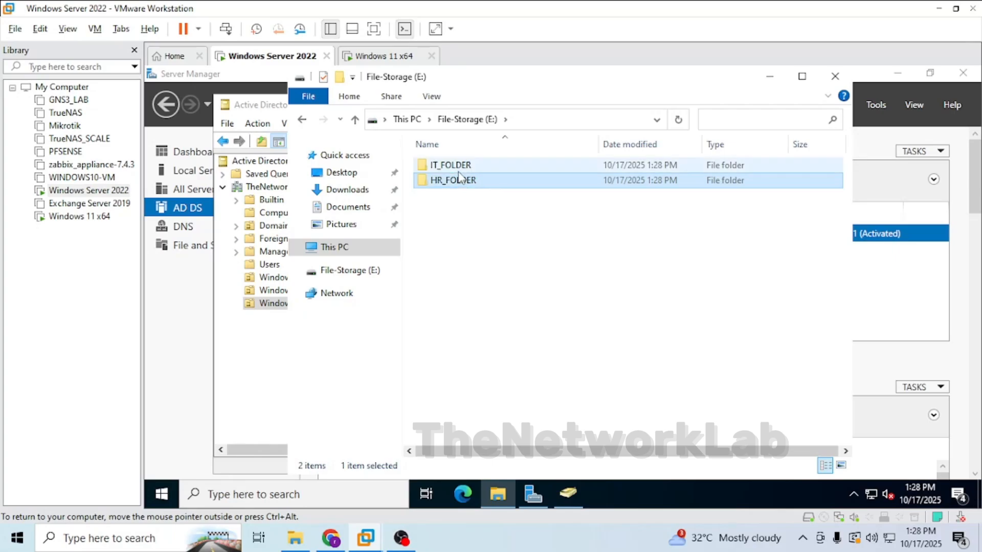
Open IT_FOLDER's properties and enable sharing of the folder under Advanced Sharing.
double_click(493, 166)
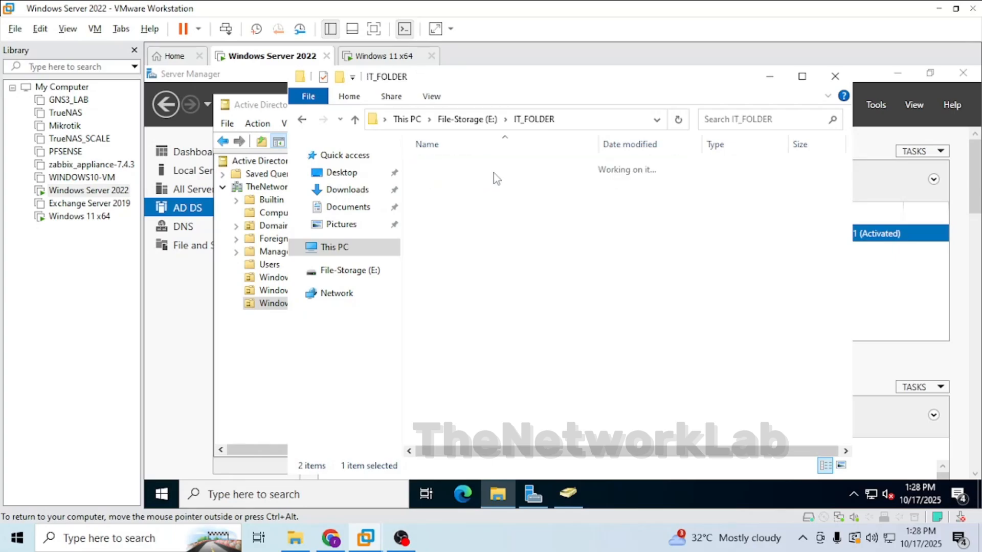
click(302, 119)
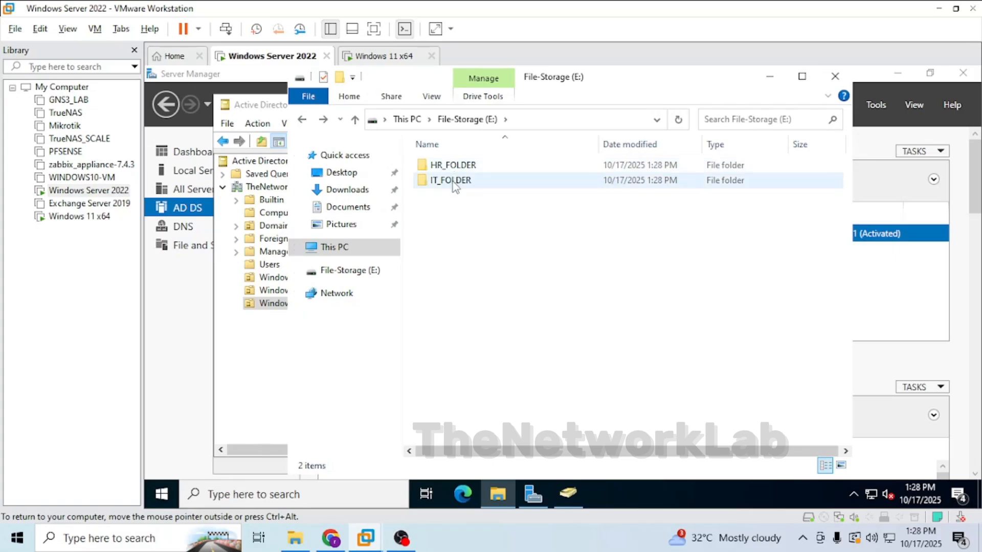
click(456, 178)
right_click(452, 181)
click(519, 437)
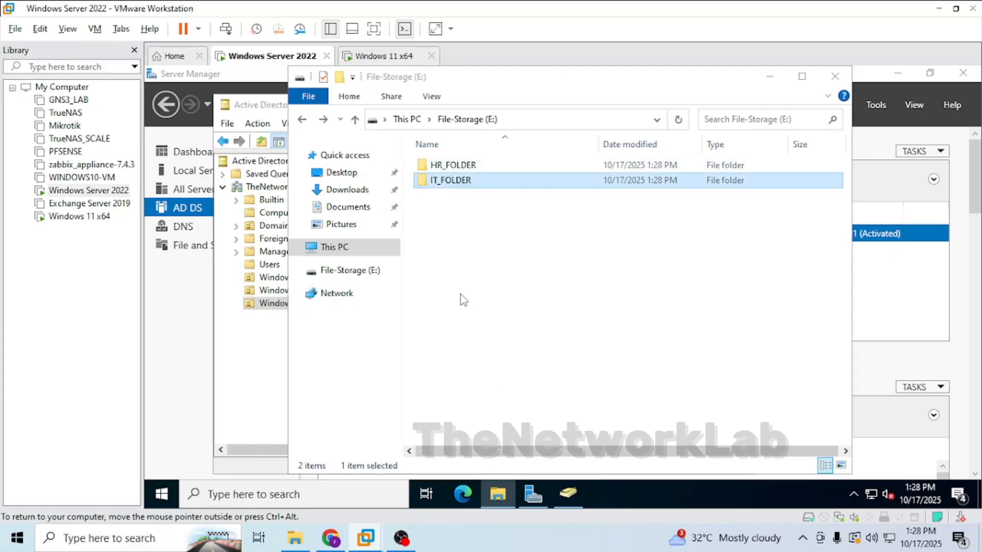
click(516, 161)
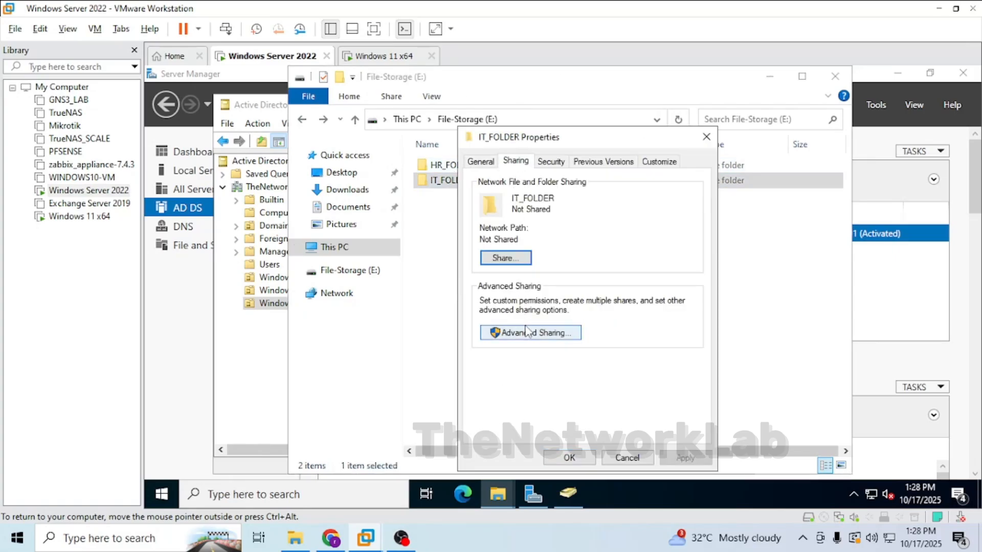
click(529, 332)
click(478, 186)
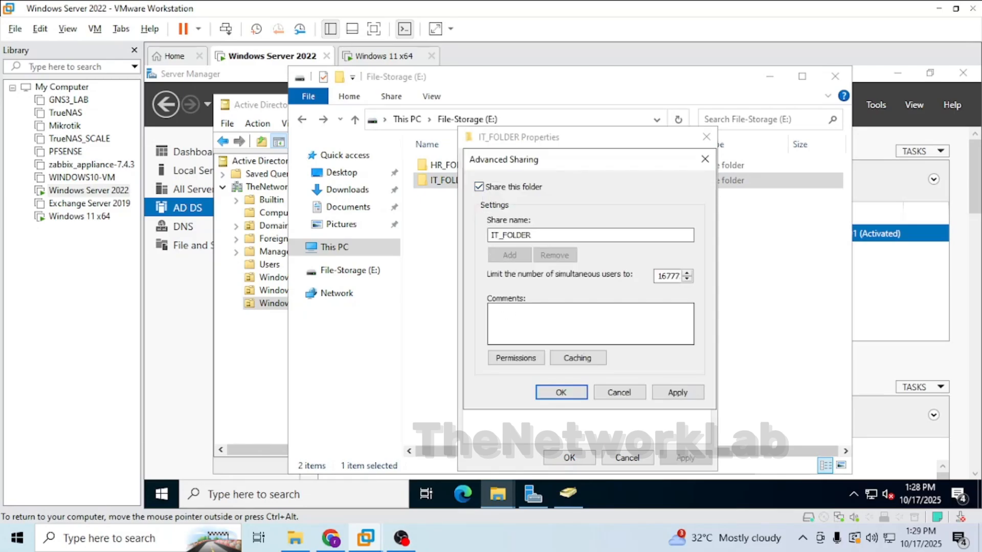
Replace Everyone with the IT user in IT_FOLDER's share permissions.
click(516, 358)
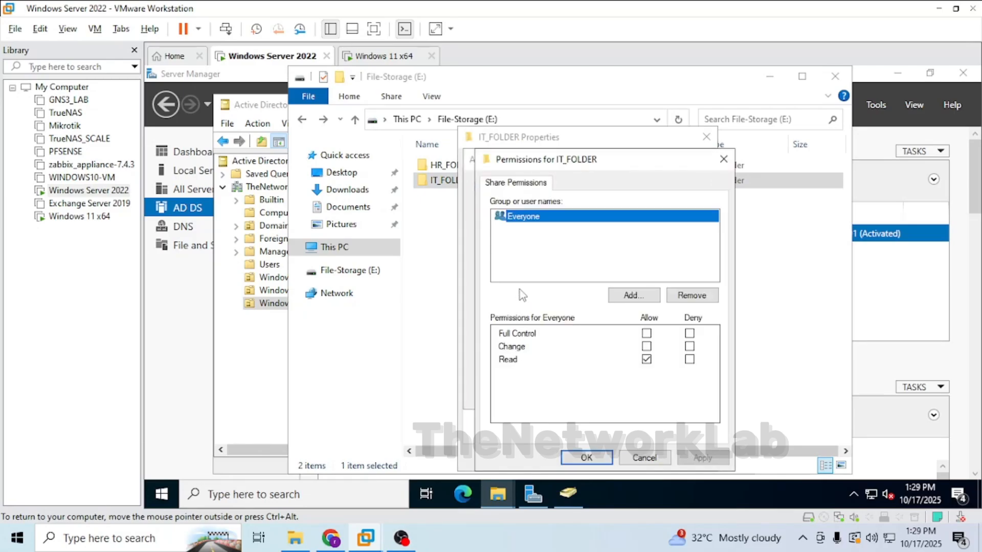
click(677, 296)
click(635, 296)
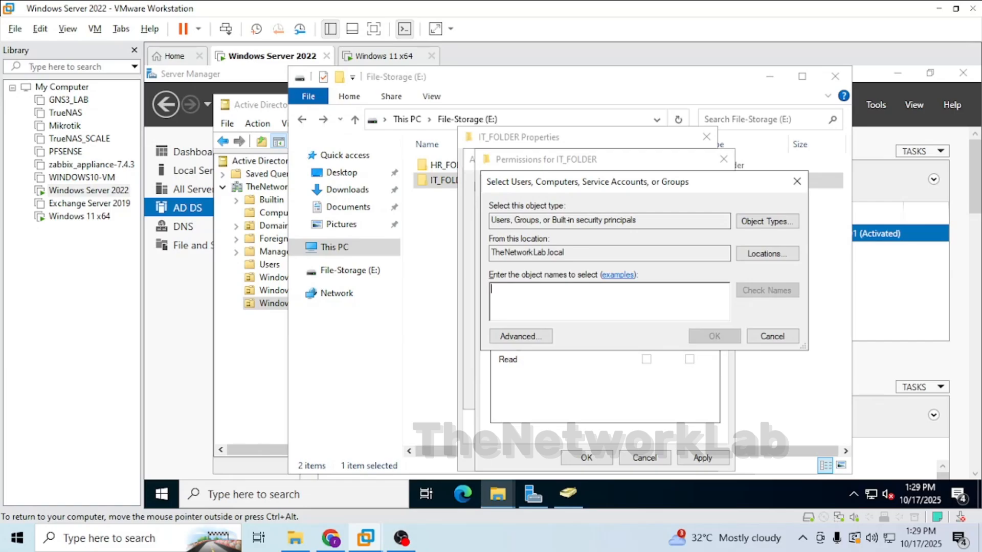
text(IT)
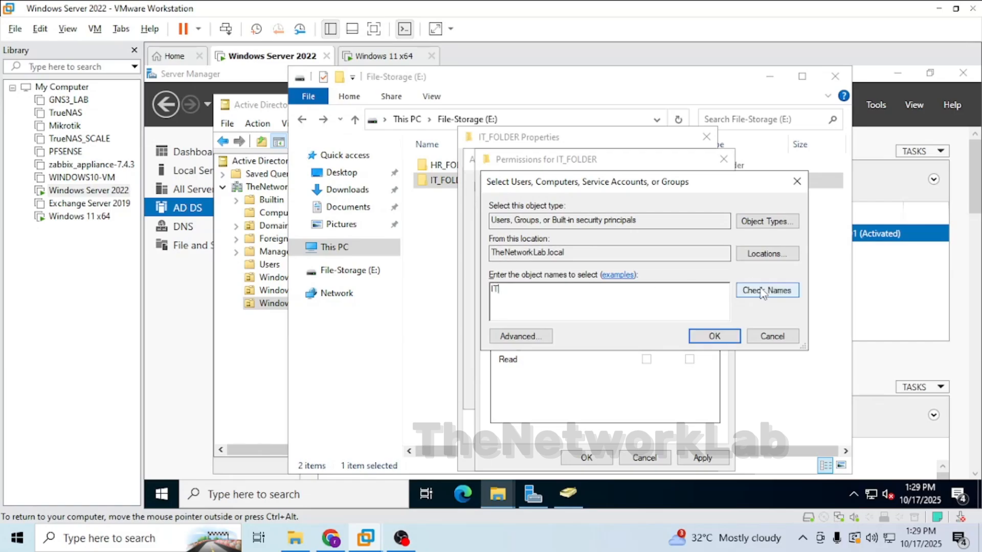
click(787, 291)
click(734, 336)
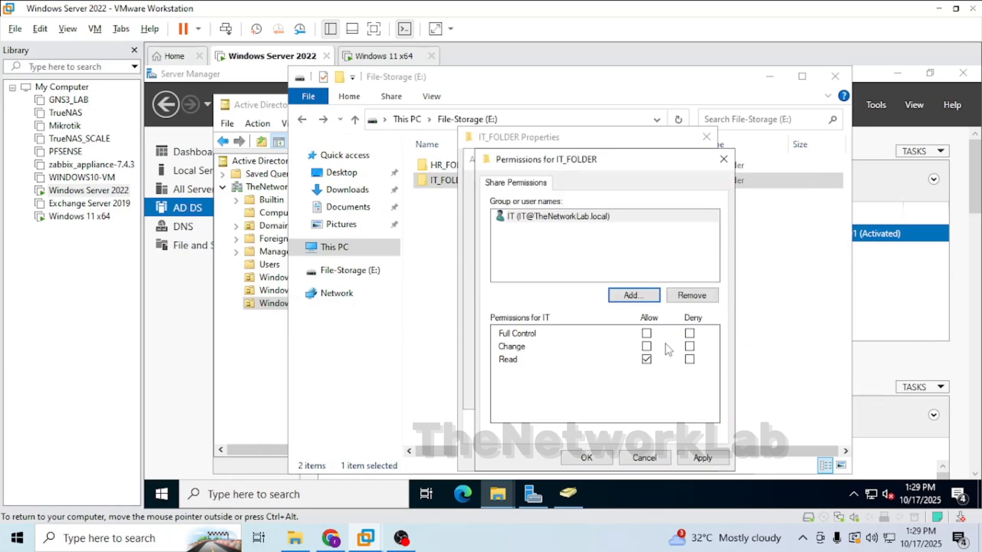
Grant the IT user Full Control in IT_FOLDER's share permissions and apply the advanced sharing settings.
click(646, 333)
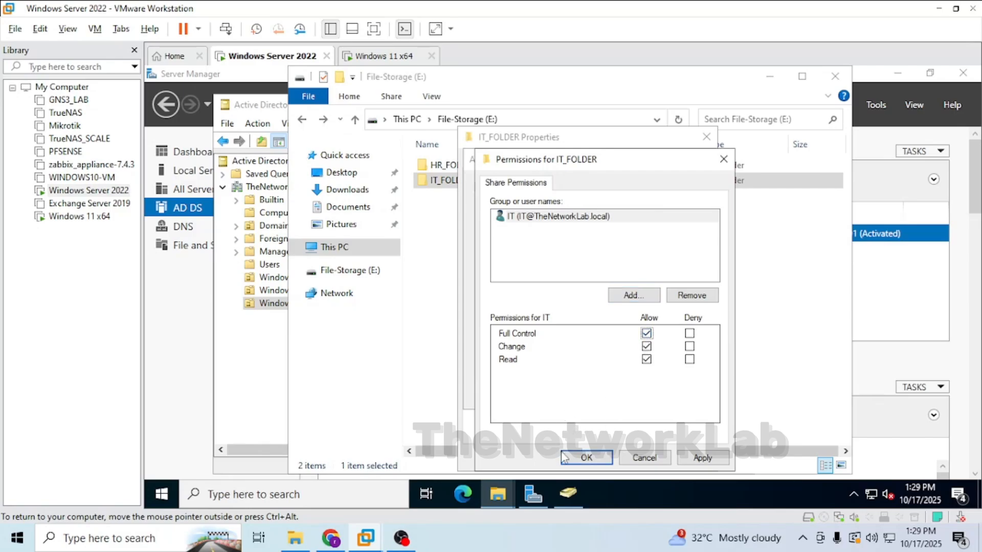
click(702, 458)
click(586, 457)
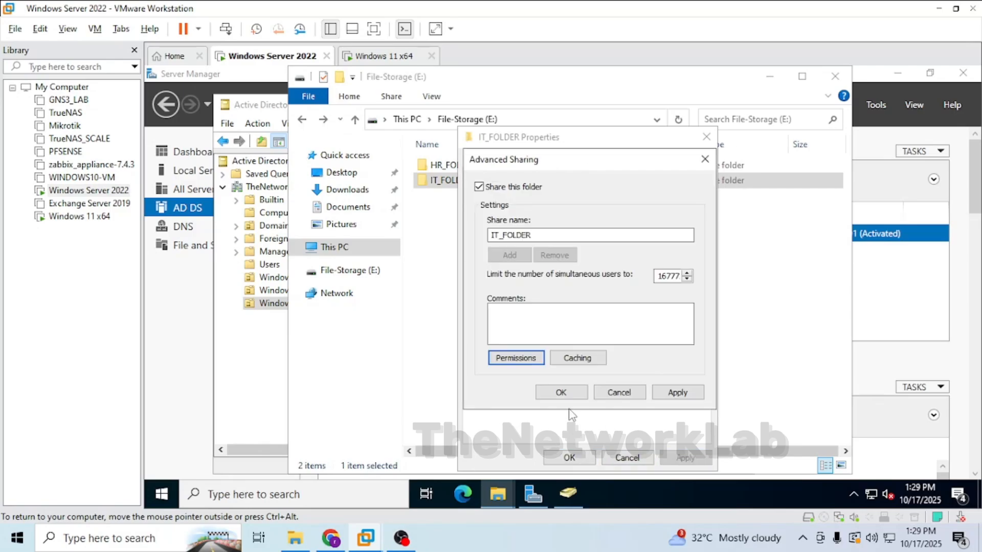
click(676, 393)
click(575, 394)
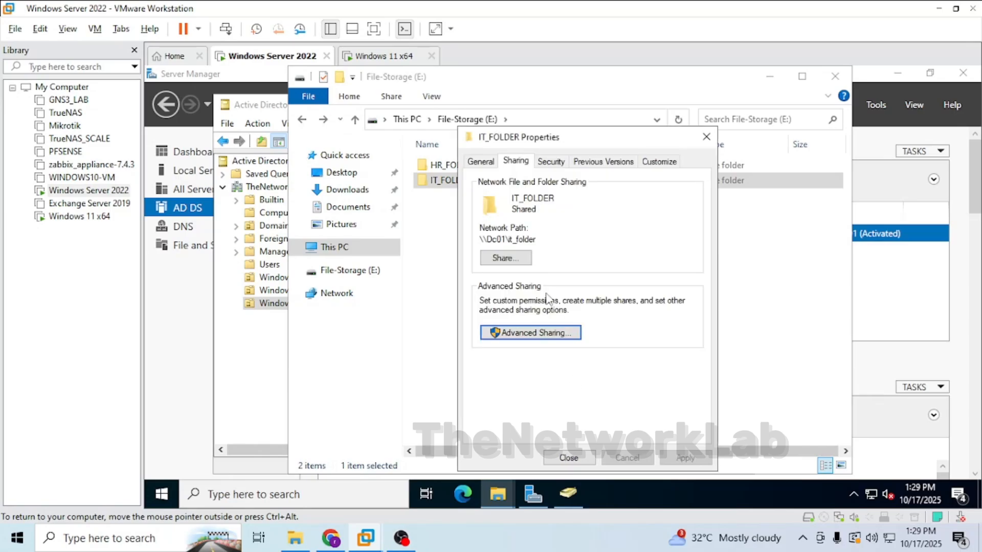
Add the IT user to IT_FOLDER's security permissions with Modify access and close the folder properties.
click(550, 162)
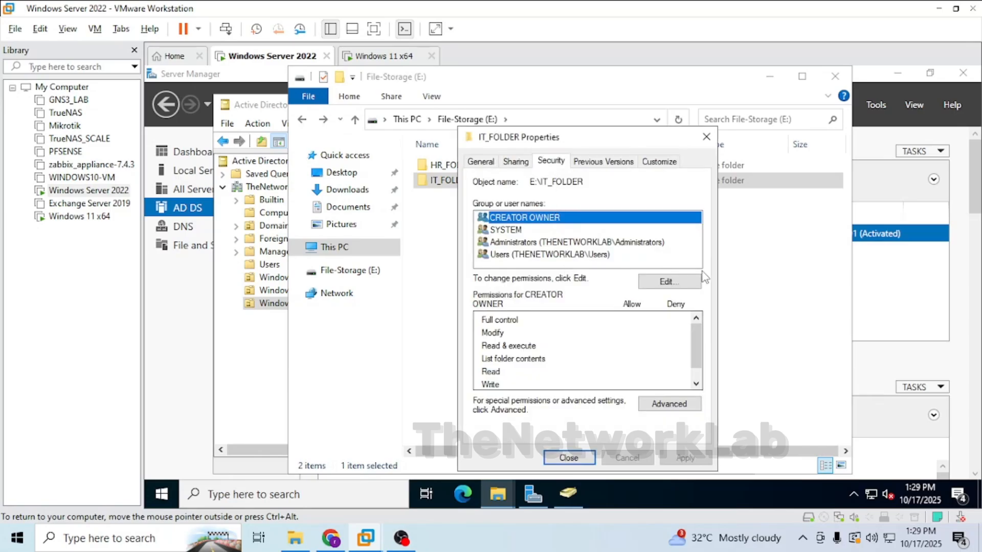
click(666, 282)
click(635, 320)
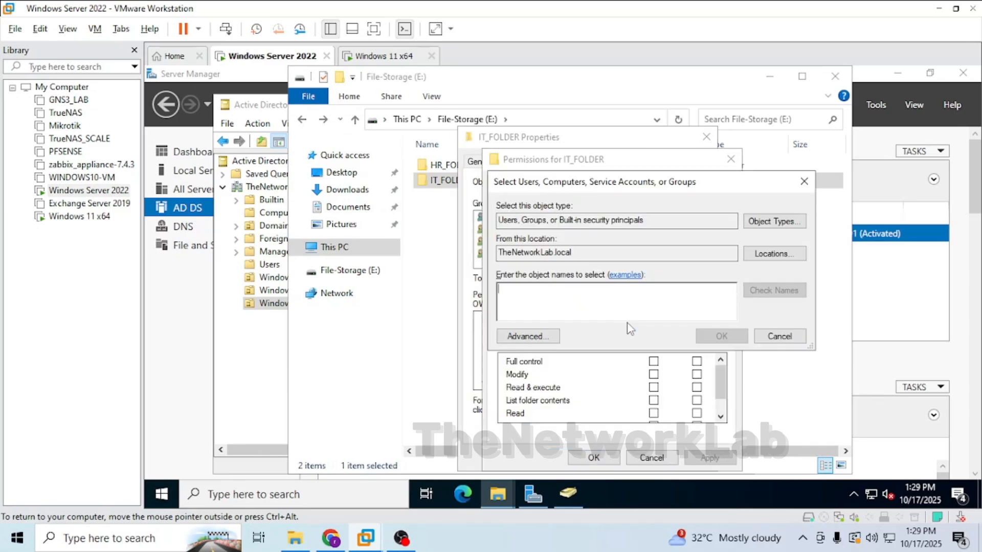
text(IT)
key(Return)
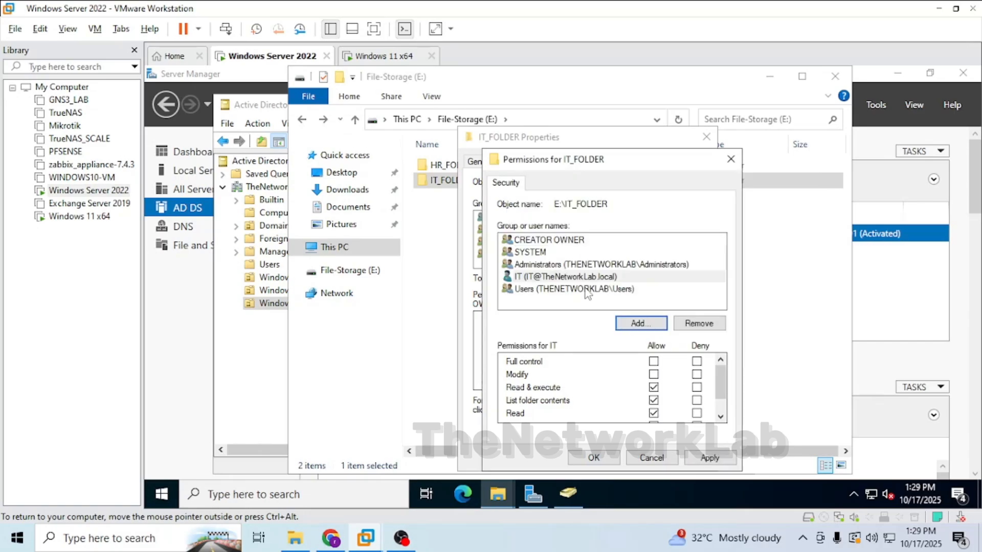
click(582, 282)
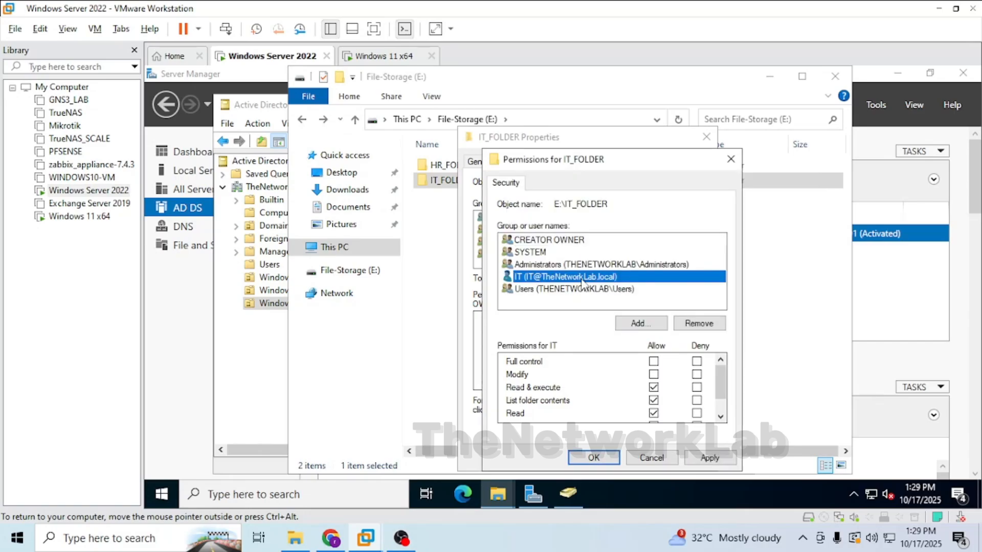
click(653, 374)
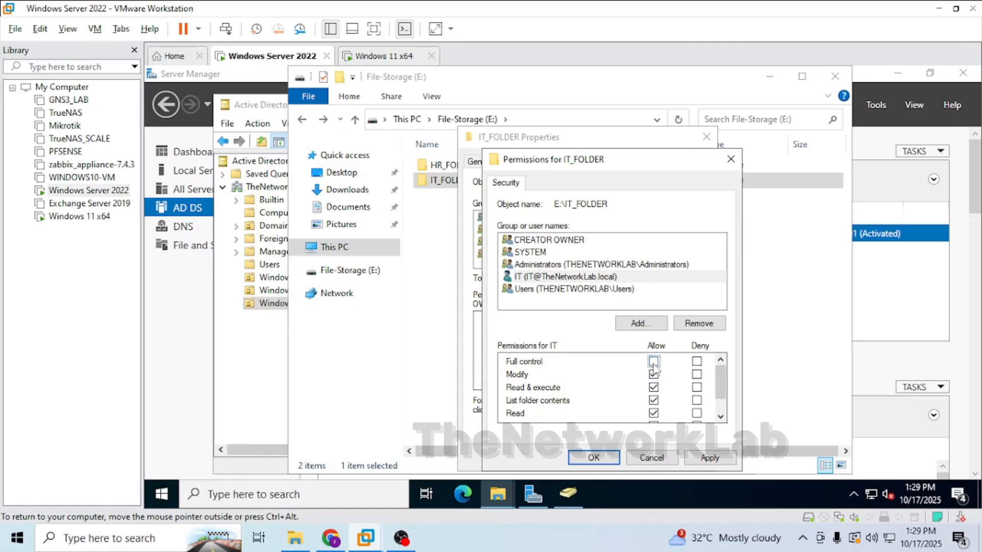
click(708, 458)
click(609, 458)
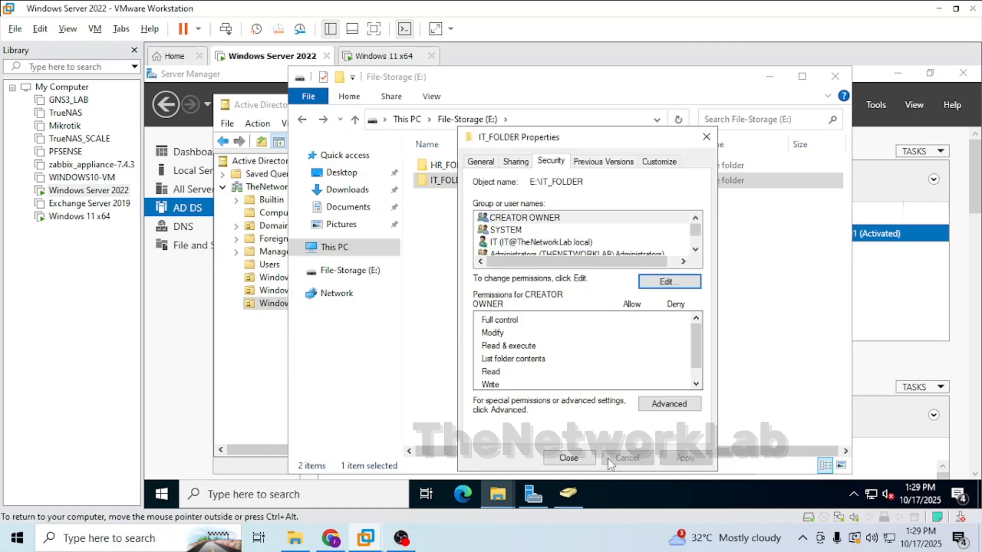
click(569, 457)
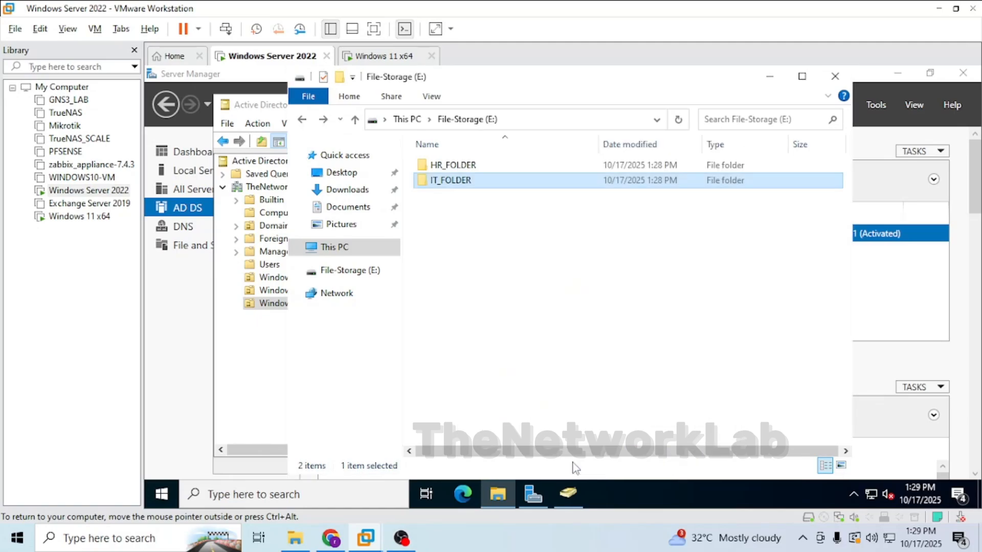
Open HR_FOLDER's properties and enable sharing of the folder under Advanced Sharing.
click(441, 170)
right_click(442, 174)
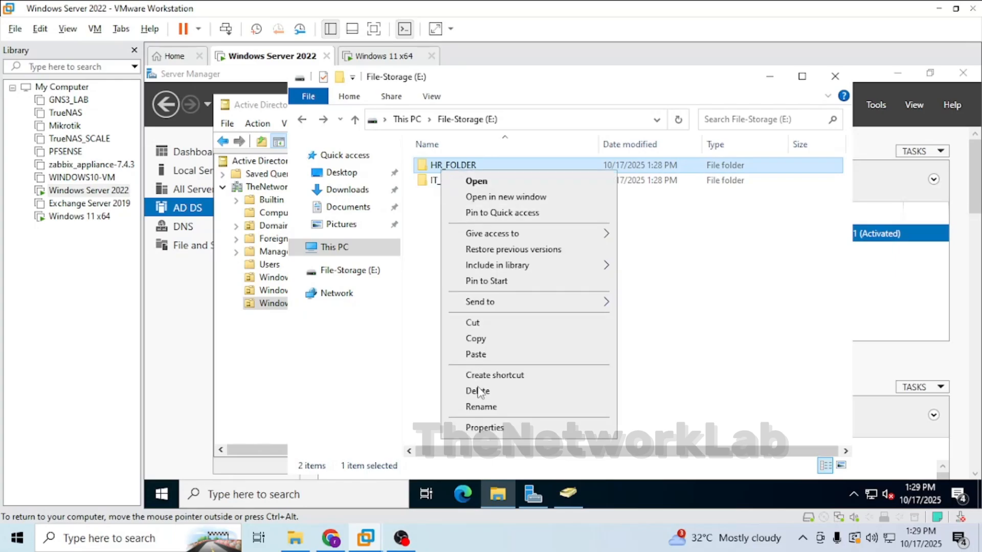
click(483, 427)
click(503, 162)
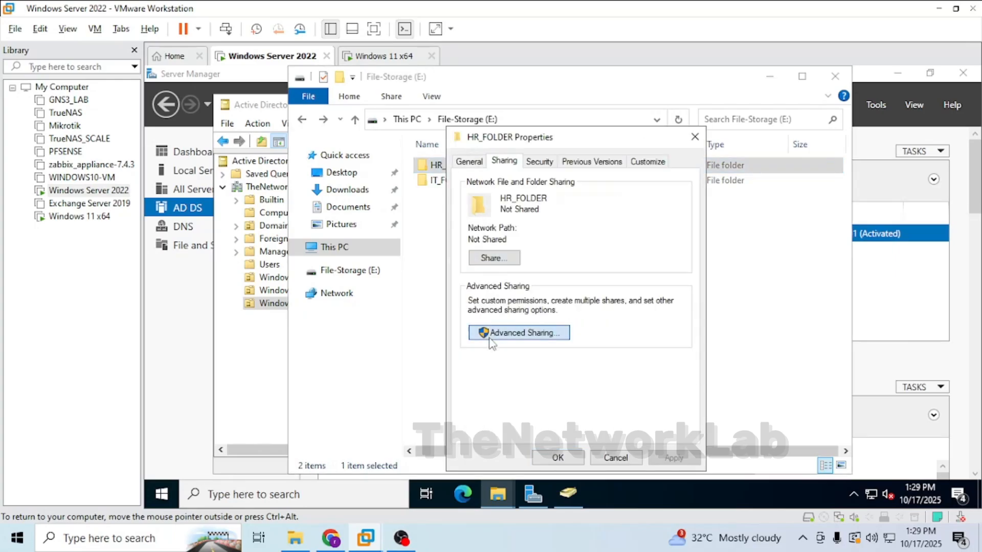
click(525, 331)
click(466, 185)
click(504, 355)
Replace Everyone with the HR user in HR_FOLDER's share permissions, granting Full Control, and apply the sharing settings.
click(680, 295)
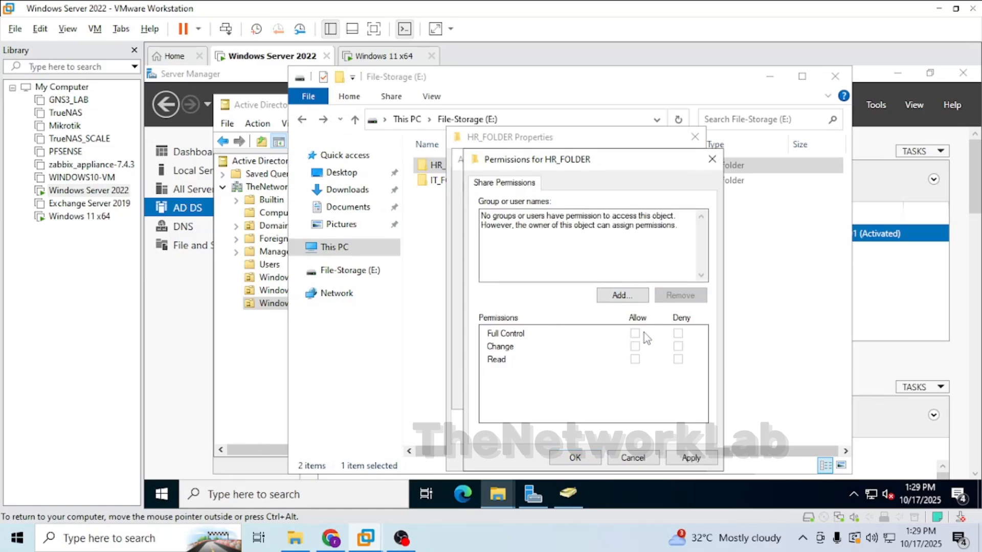
click(621, 295)
text(HR)
key(Return)
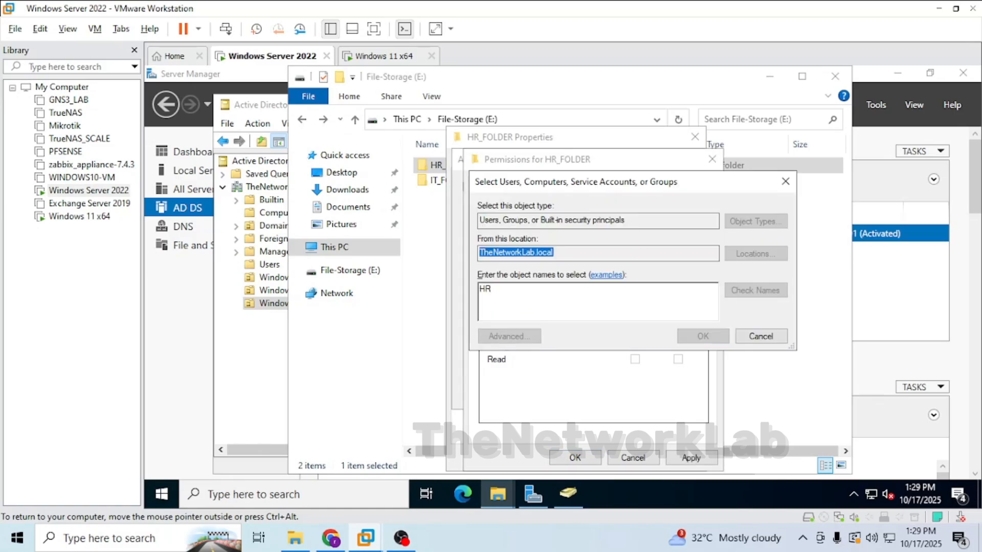
click(635, 333)
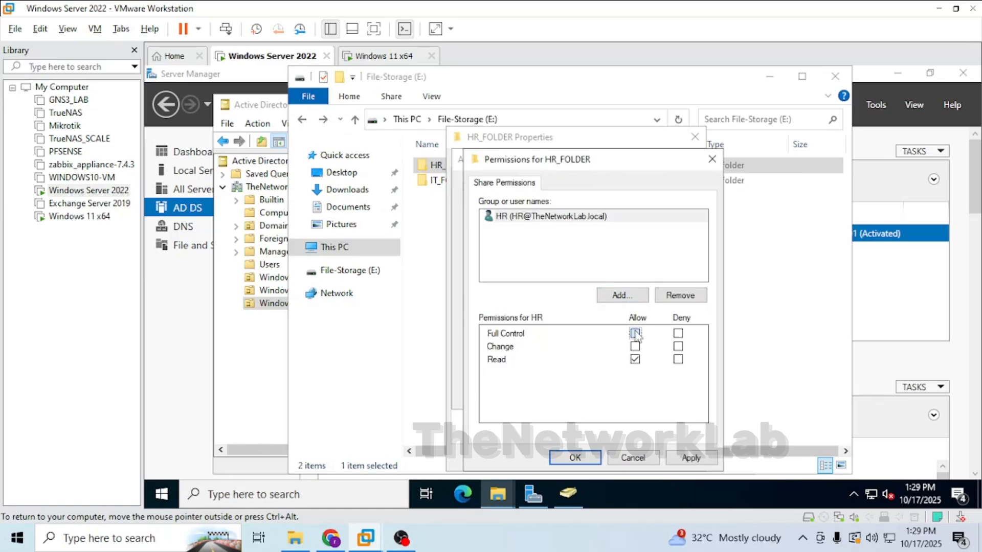
click(575, 458)
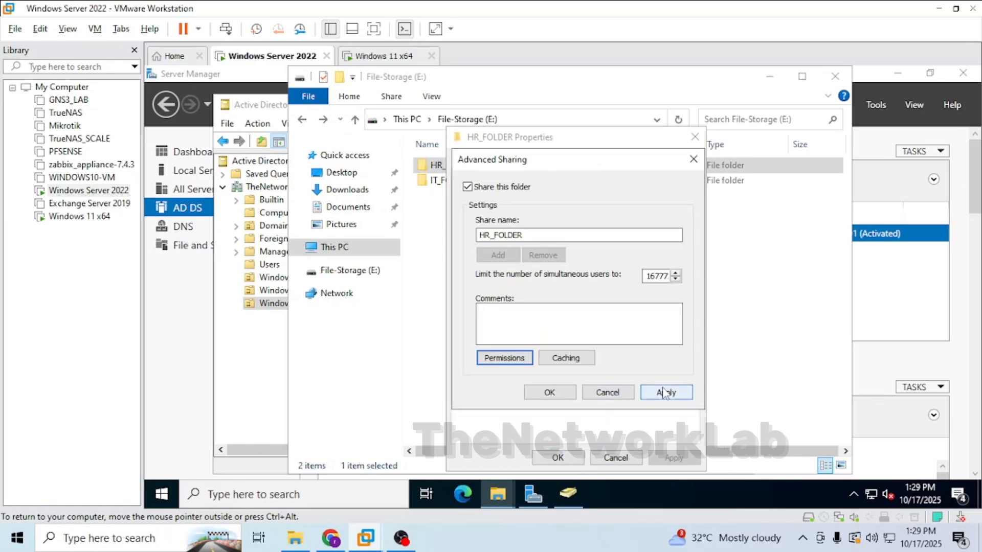
click(664, 392)
click(550, 392)
click(558, 457)
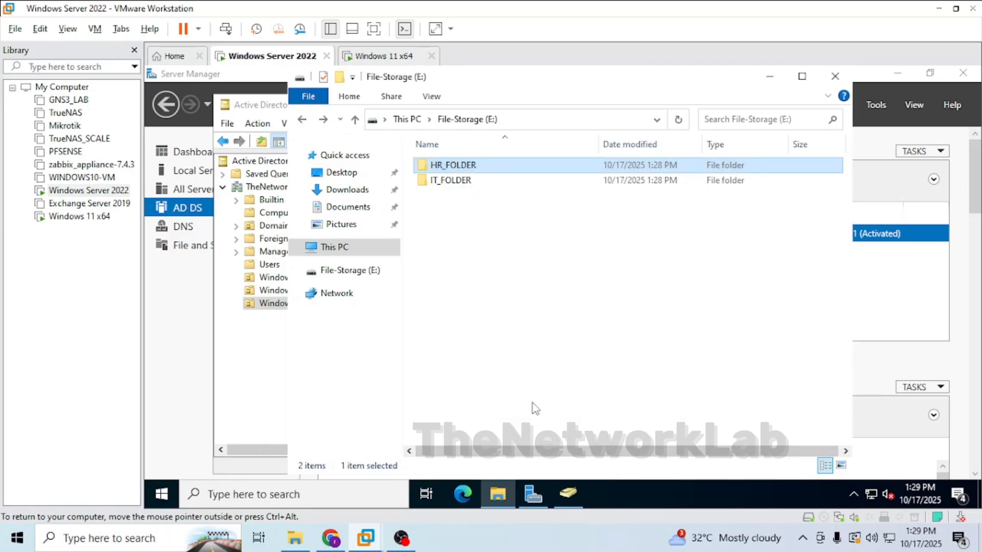
Add the HR user to HR_FOLDER's security permissions with Full control.
right_click(509, 169)
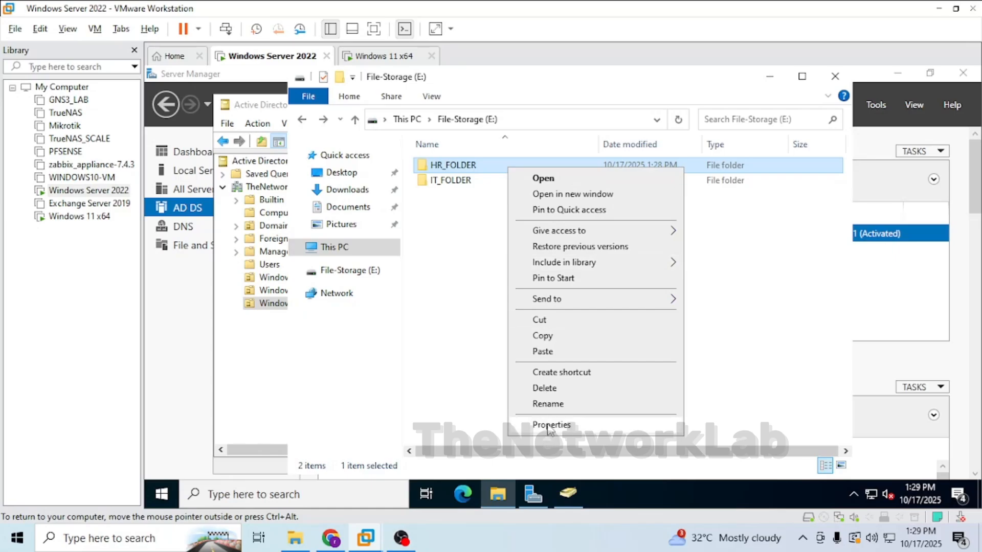
click(550, 429)
click(606, 162)
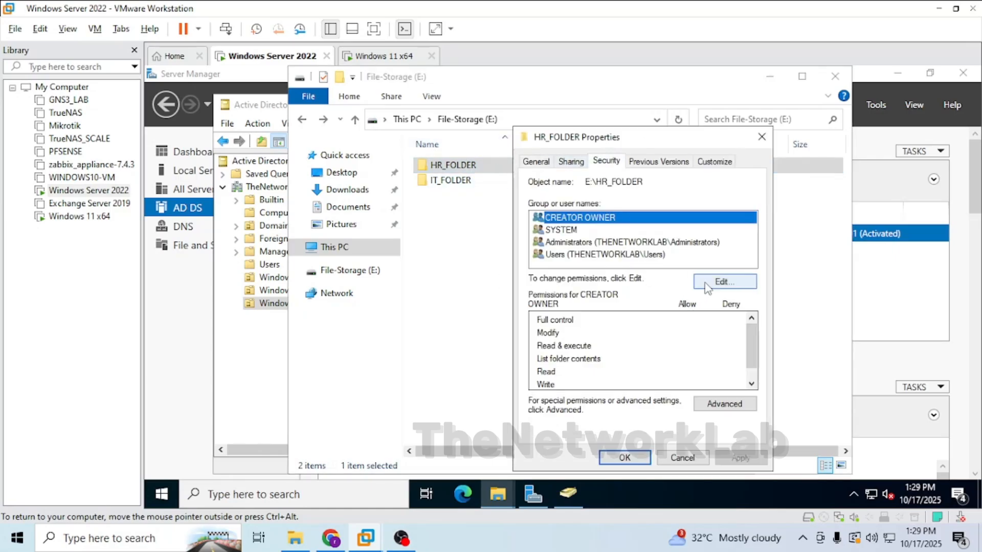
click(721, 281)
click(680, 322)
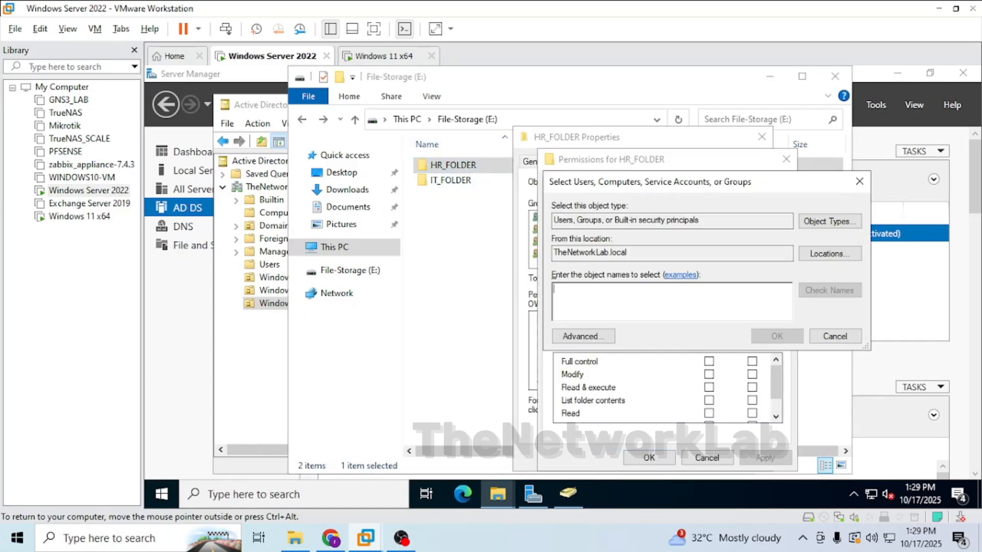
text(HR)
key(Return)
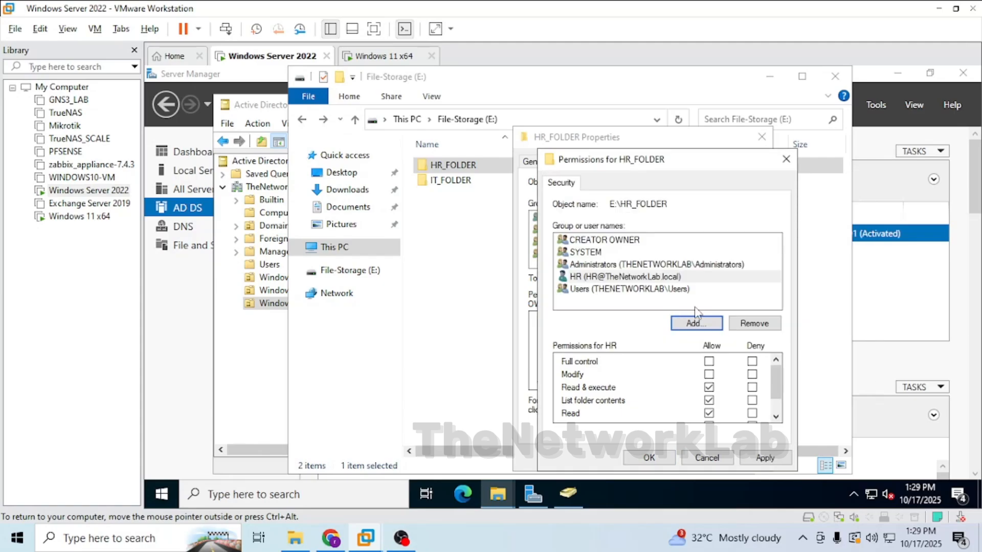
click(709, 361)
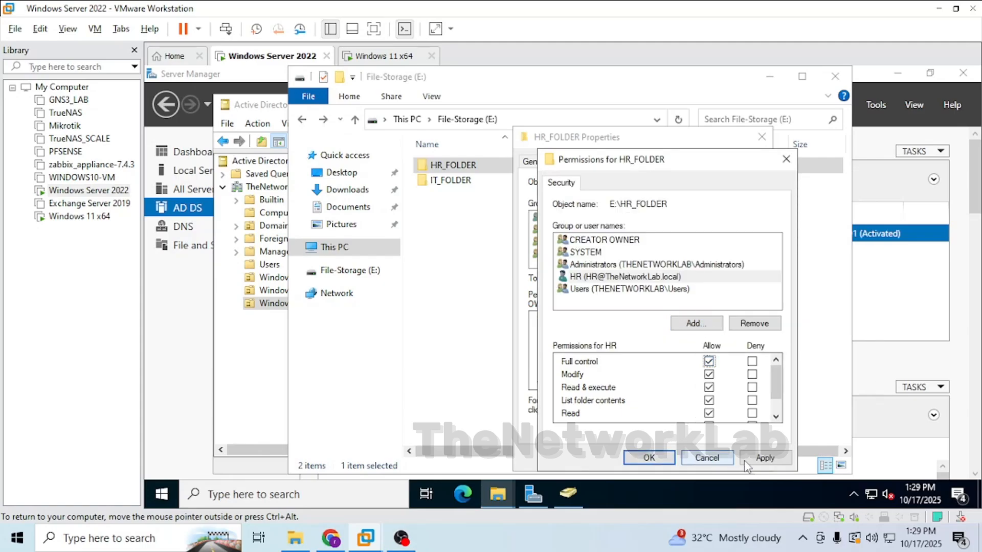
click(765, 458)
click(648, 457)
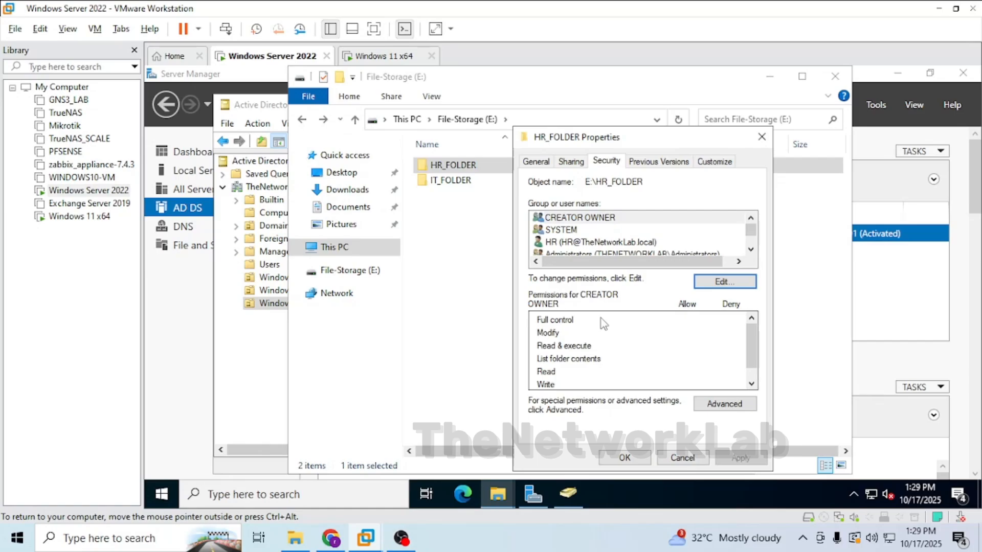
Review HR_FOLDER's security and sharing settings, then close its properties.
click(596, 242)
scroll(599, 239, down, 1)
click(571, 162)
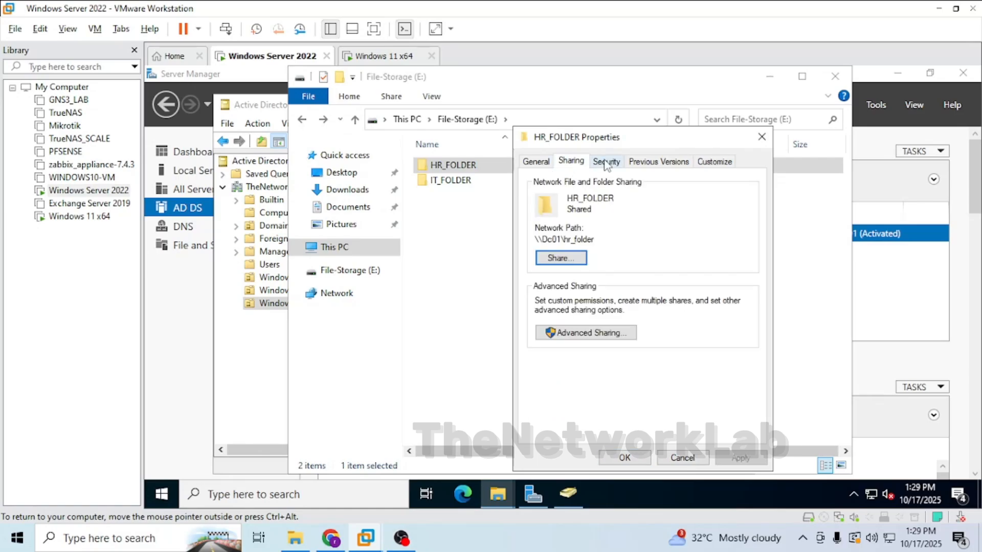
click(607, 162)
click(625, 458)
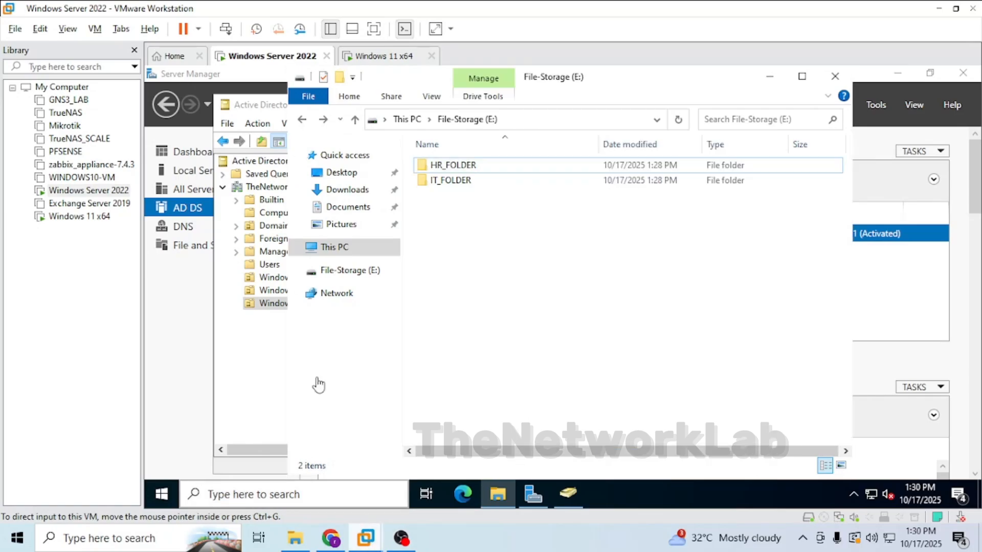
Switch to the Windows 11 virtual machine and sign out the IT user.
click(378, 56)
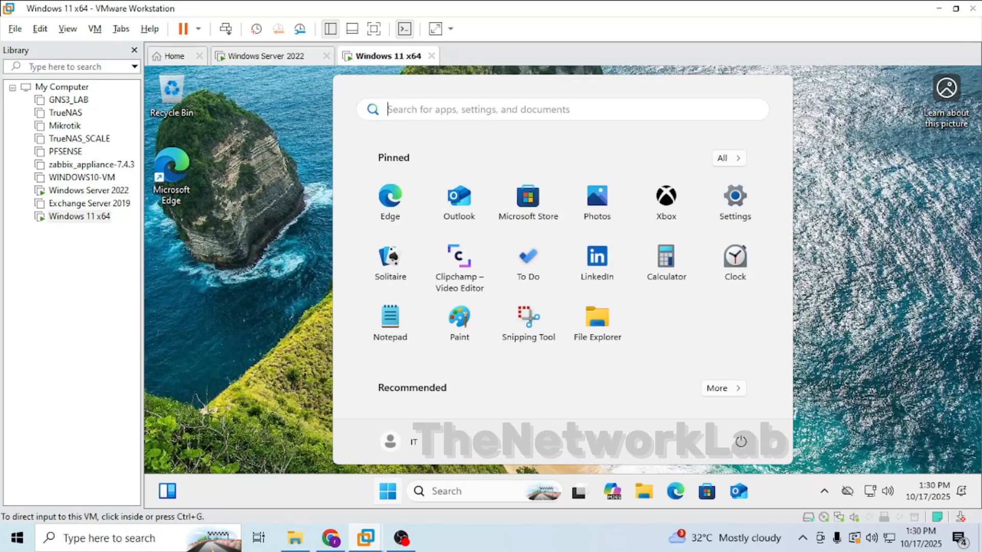
click(296, 169)
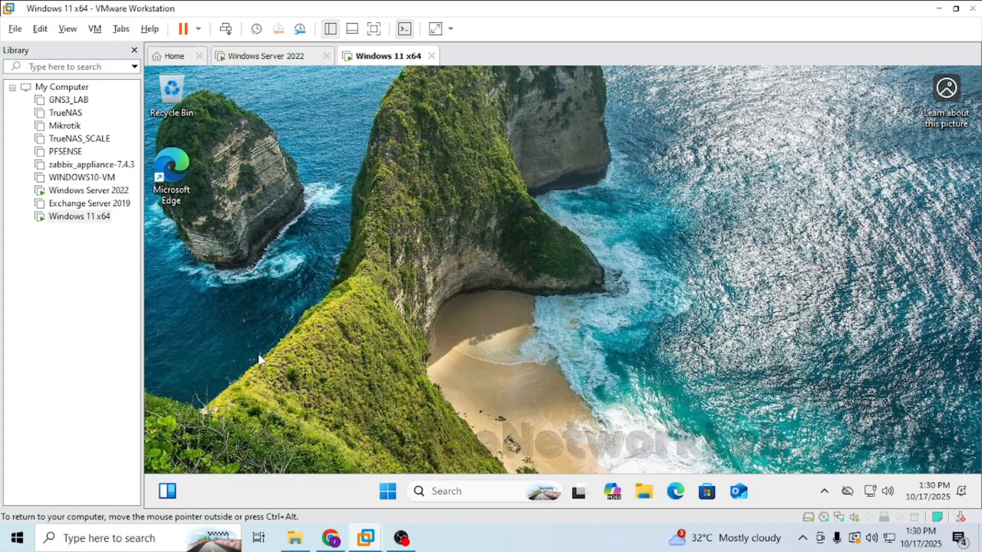
click(387, 491)
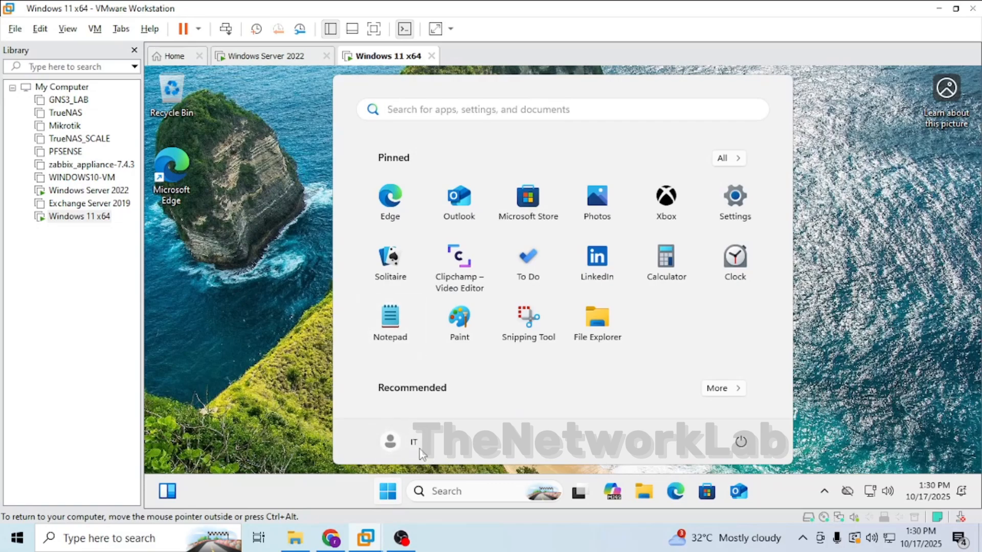
click(405, 444)
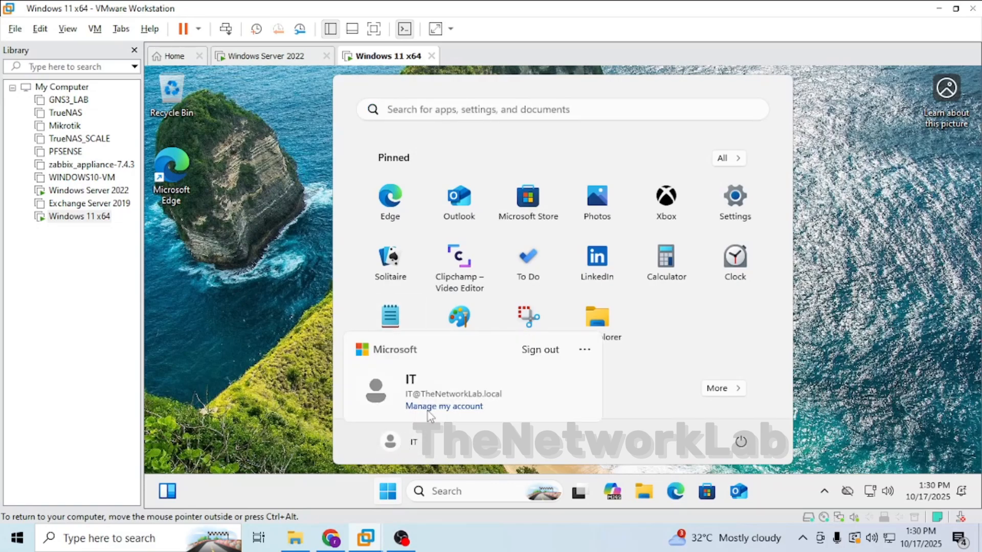
click(535, 358)
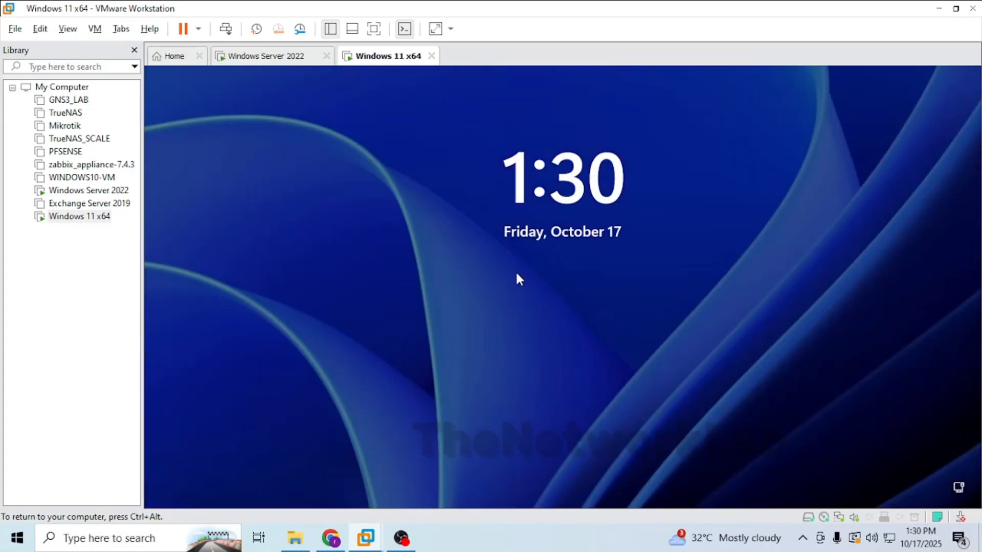
Sign in to Windows 11 as the domain user Thenetworklab\HR, entering the account password.
click(516, 271)
text(The)
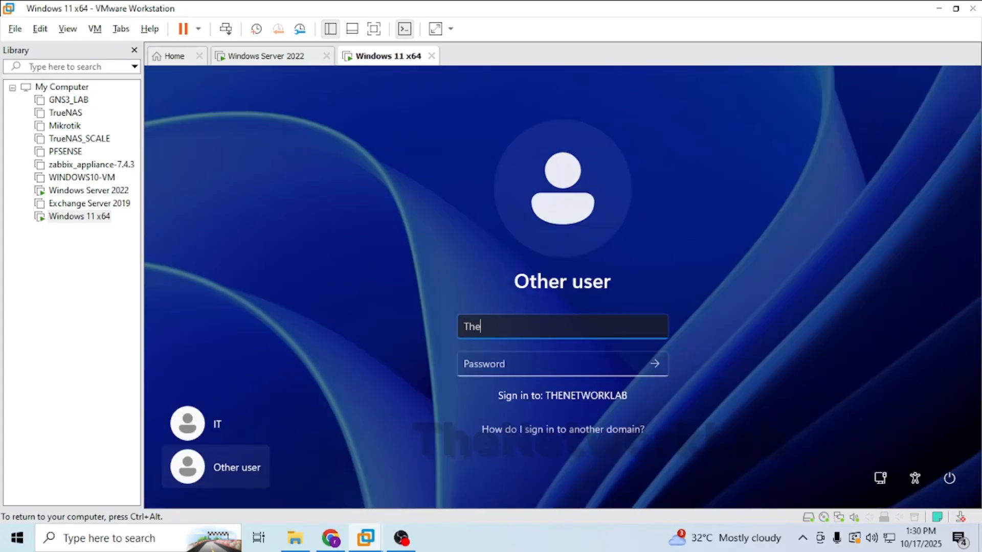
text(networklab\HR)
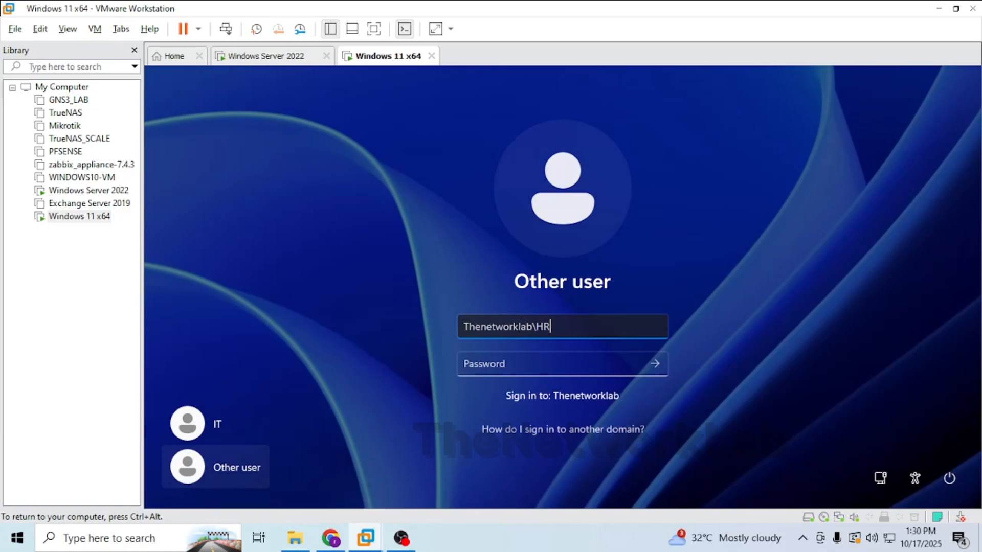
key(Tab)
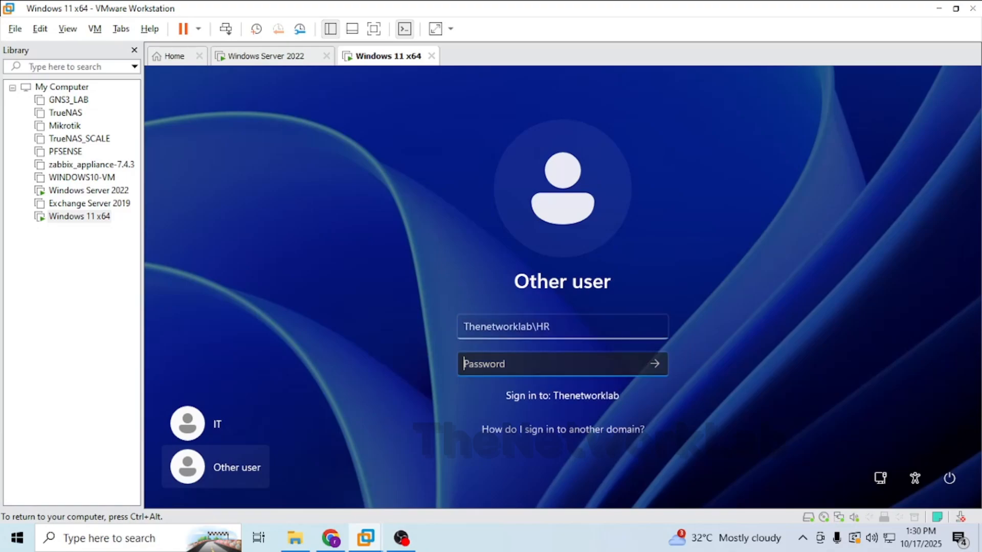
key(Caps_Lock)
text(P)
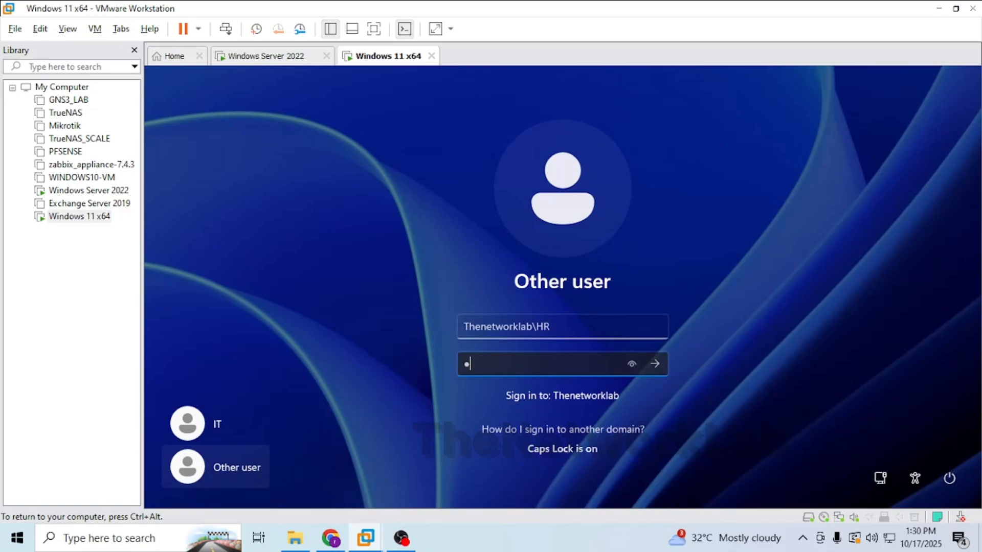
key(Caps_Lock)
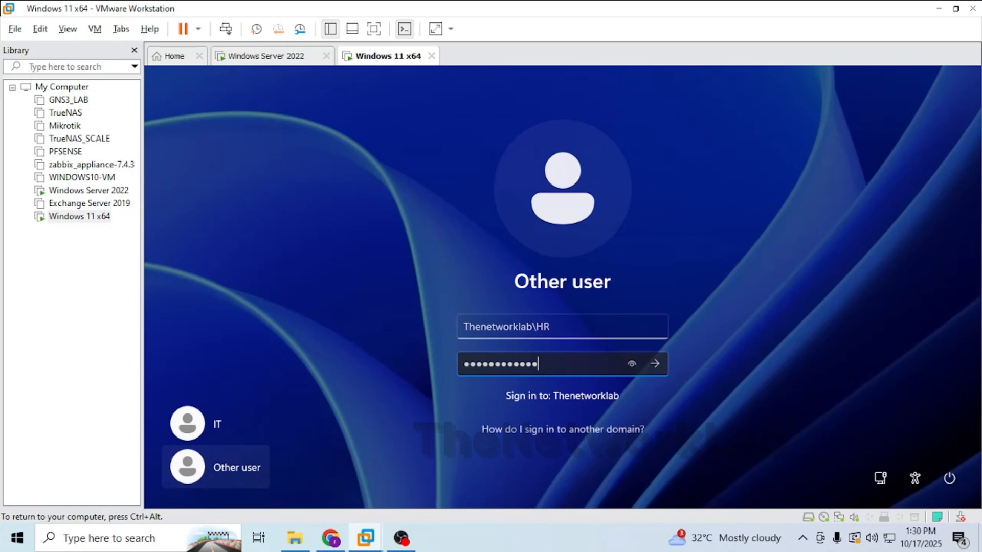
key(Return)
key(Return)
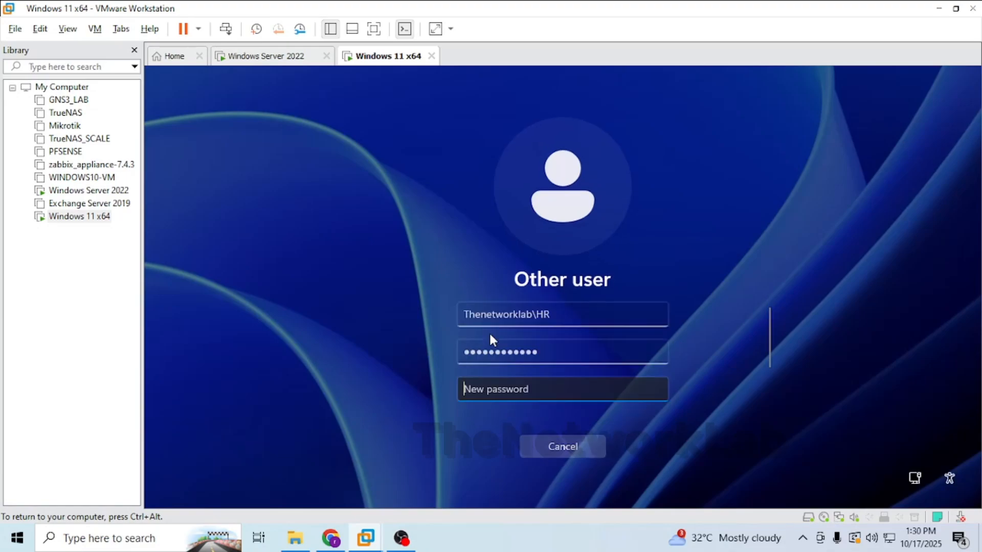
Enter and confirm a new password for the HR account when prompted.
text(******)
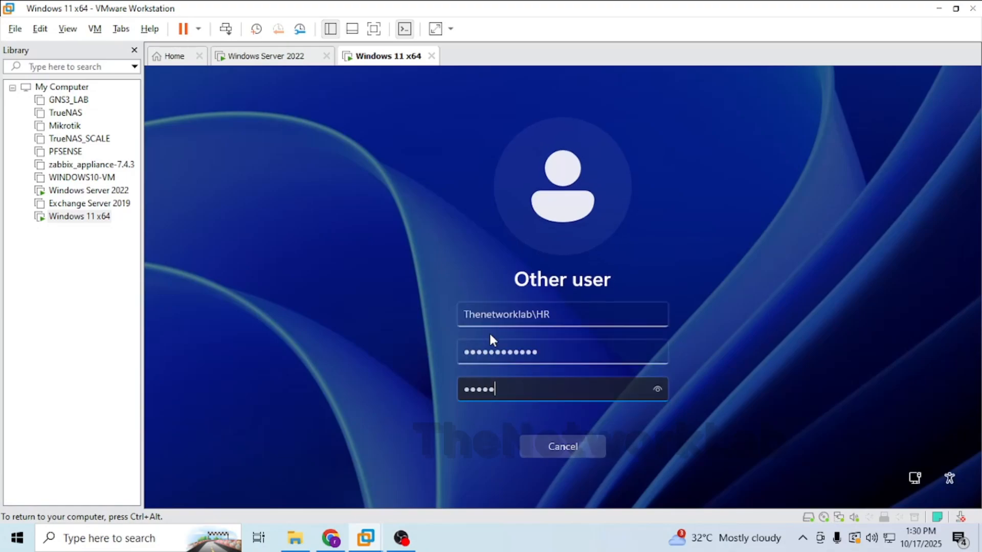
text(*)
key(Return)
click(535, 384)
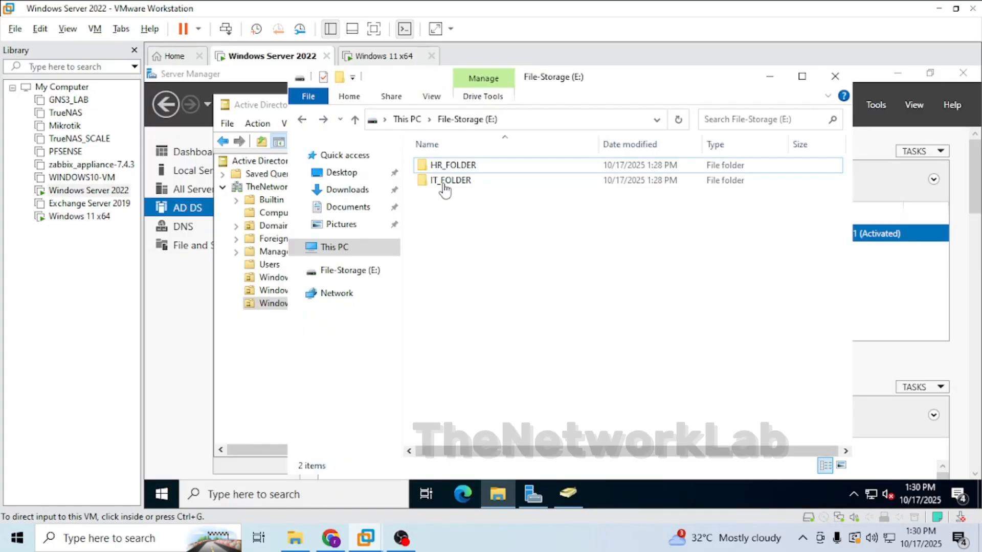
On the server, browse the File-Storage (E:) drive and open HR_FOLDER to view its contents.
click(835, 77)
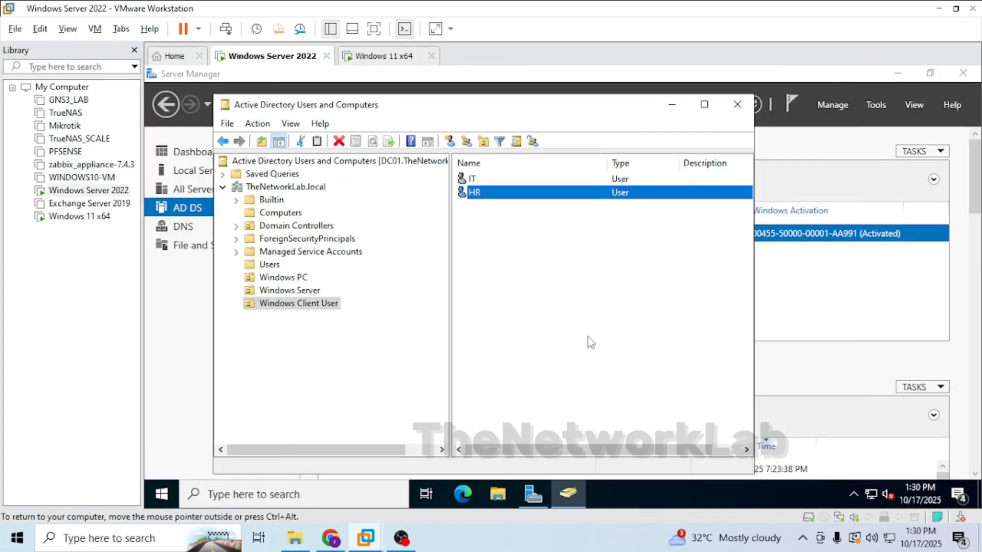
click(498, 493)
click(332, 247)
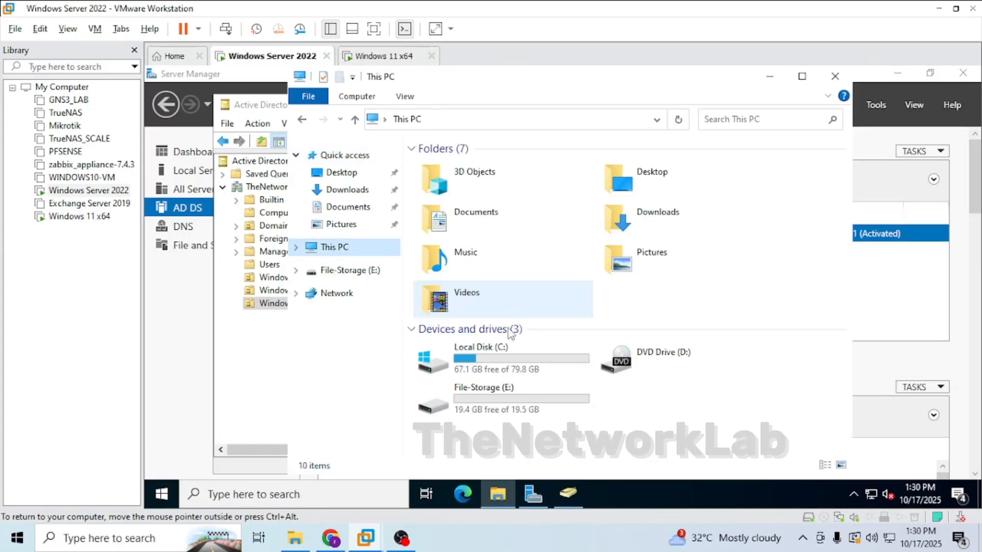
click(505, 397)
double_click(505, 397)
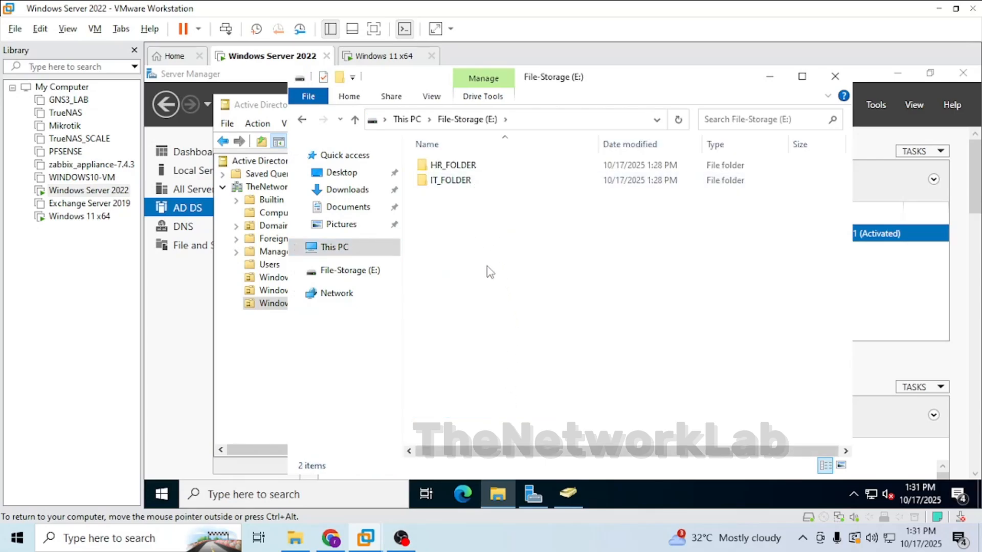
key(ctrl+Tab)
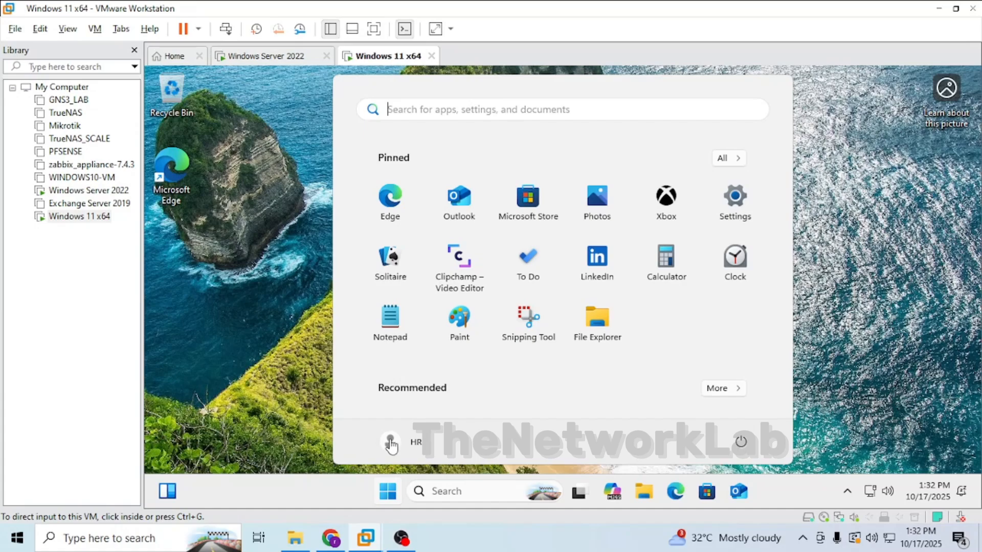
click(283, 341)
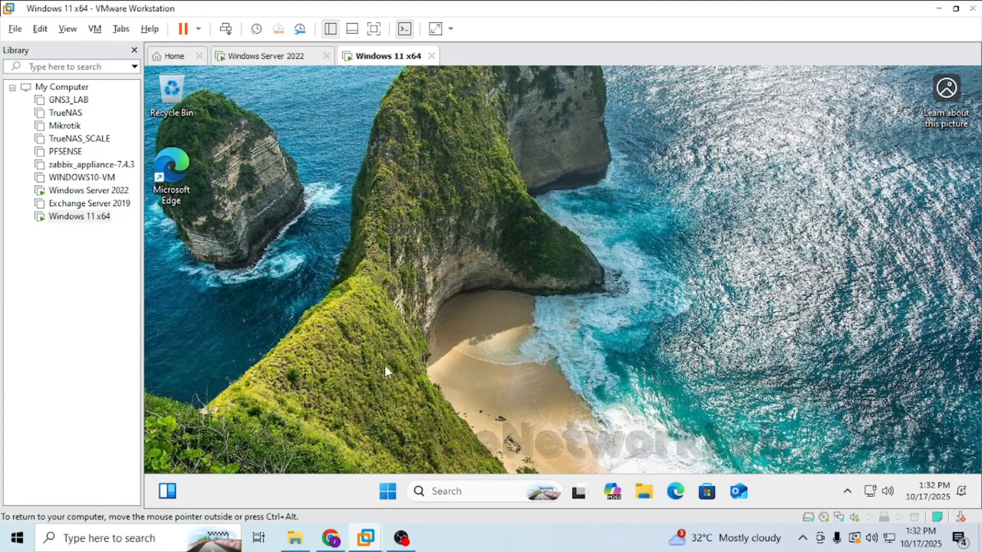
click(255, 64)
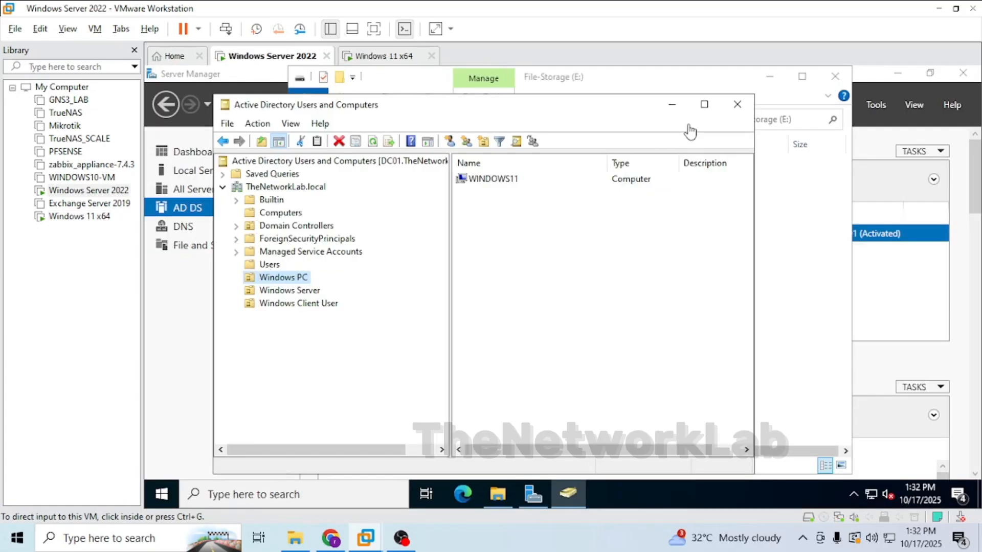
click(672, 105)
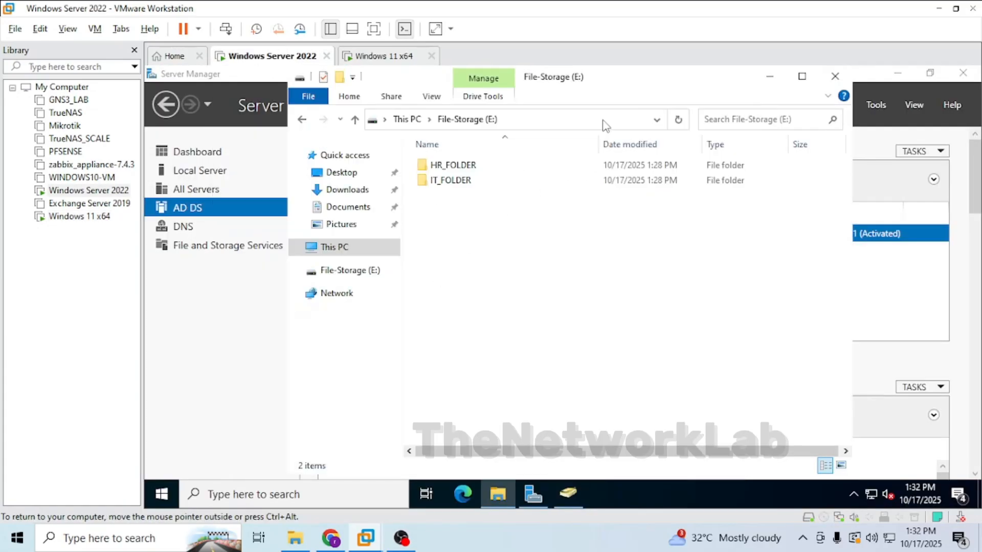
click(330, 248)
double_click(456, 397)
double_click(448, 164)
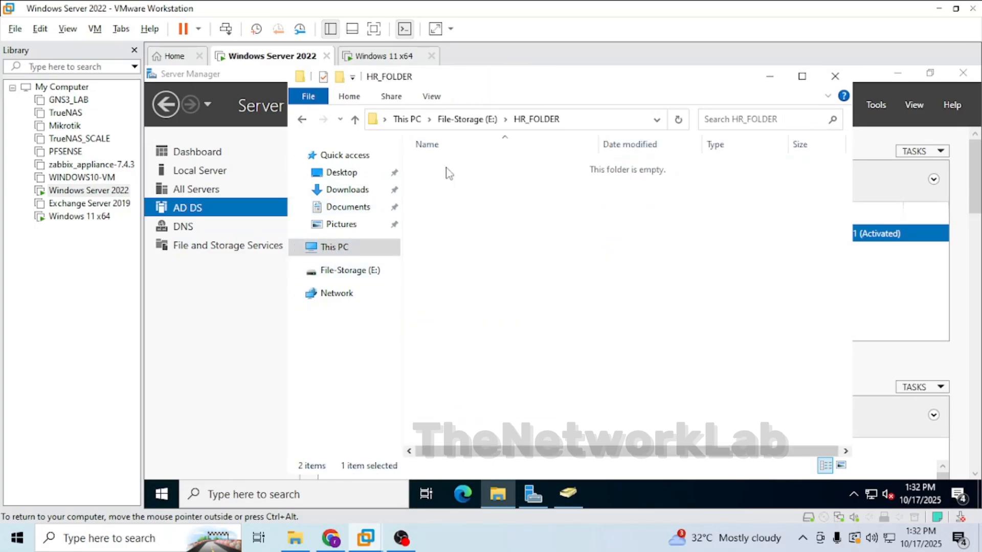
click(302, 118)
Open HR_FOLDER's properties and select its network path on the Sharing tab.
right_click(429, 168)
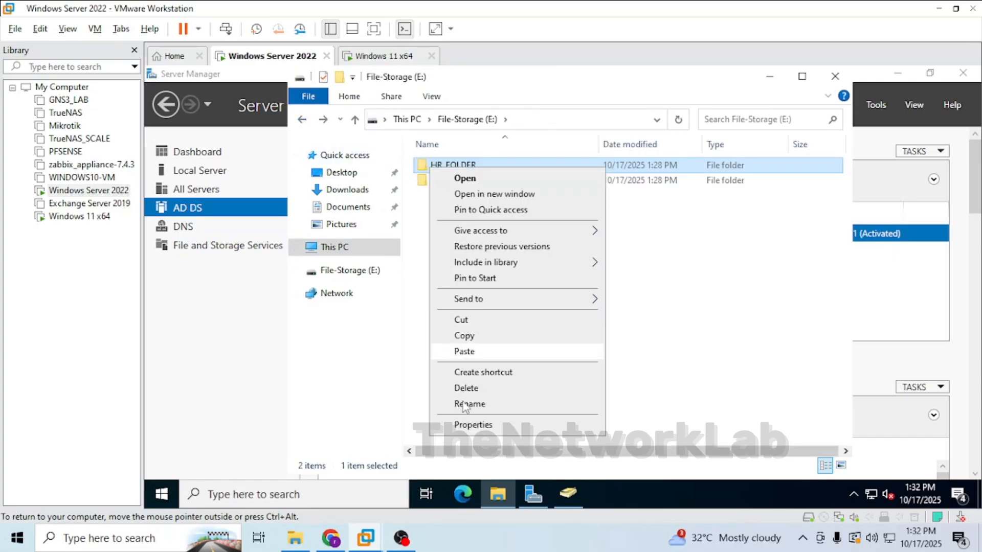
click(474, 425)
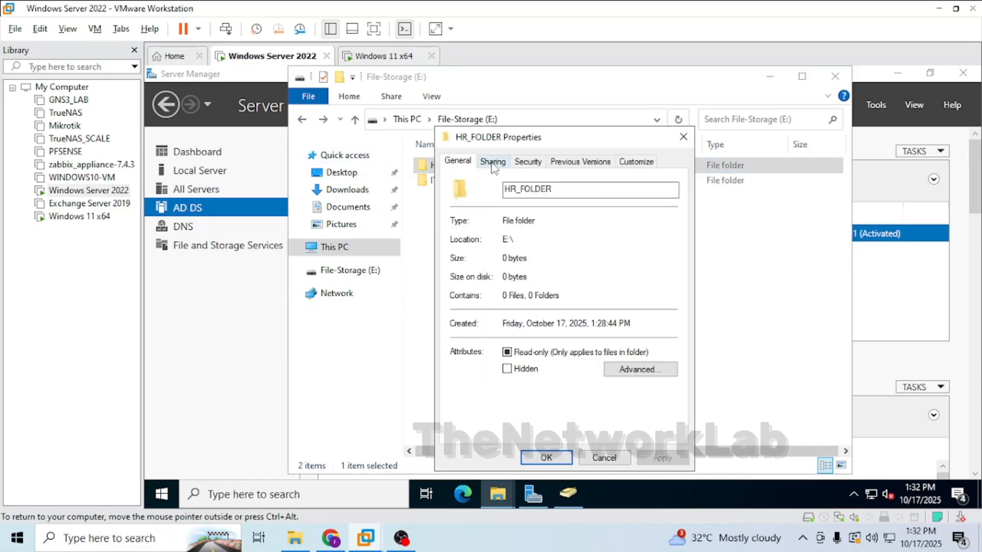
click(493, 162)
drag(457, 239, 510, 240)
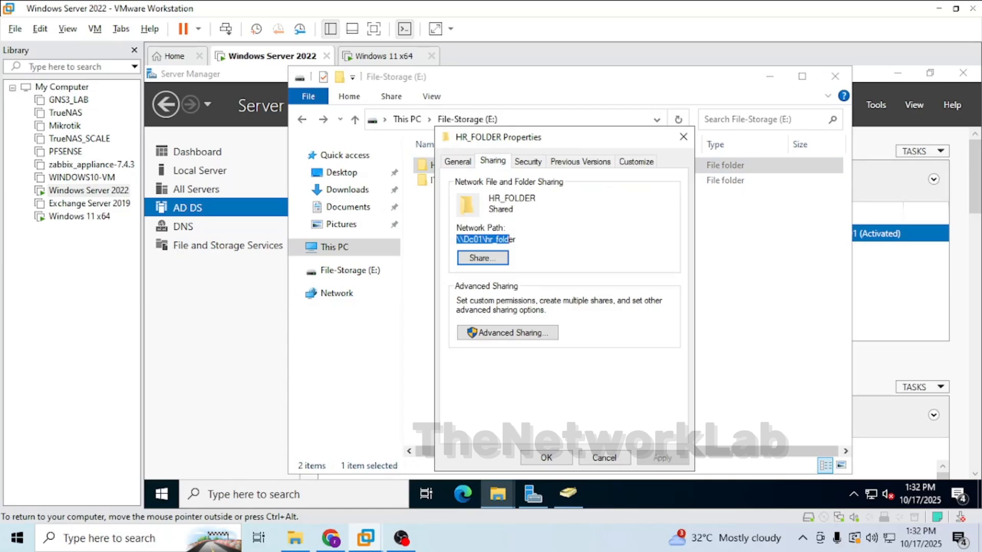
click(378, 68)
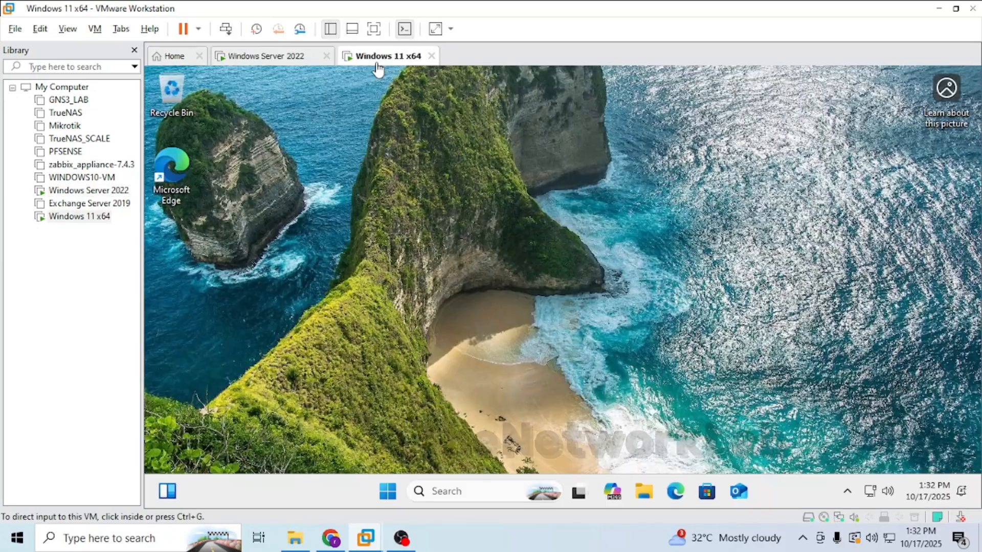
On Windows 11, open the shared path \\dc01\hr_folder from the taskbar search.
click(445, 491)
text(\\)
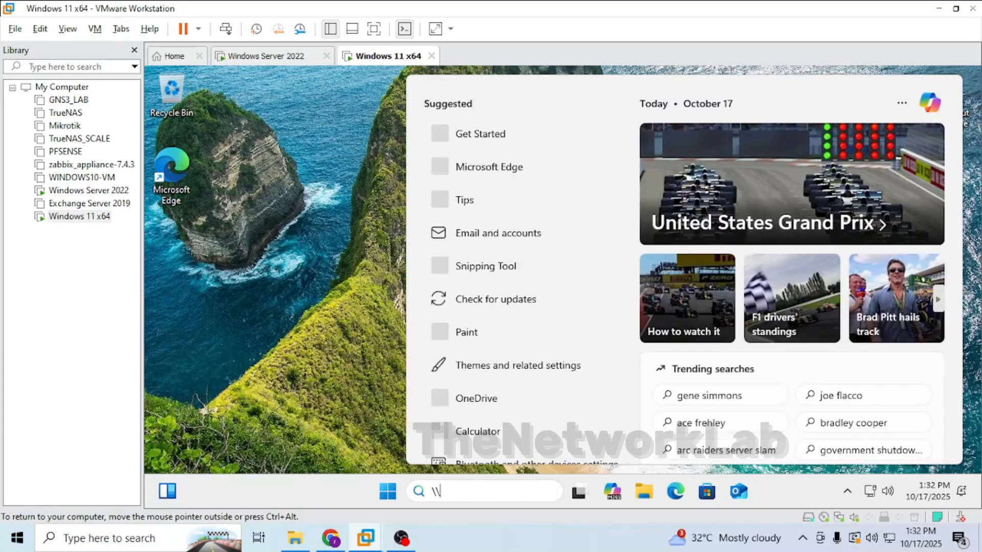
text(dc)
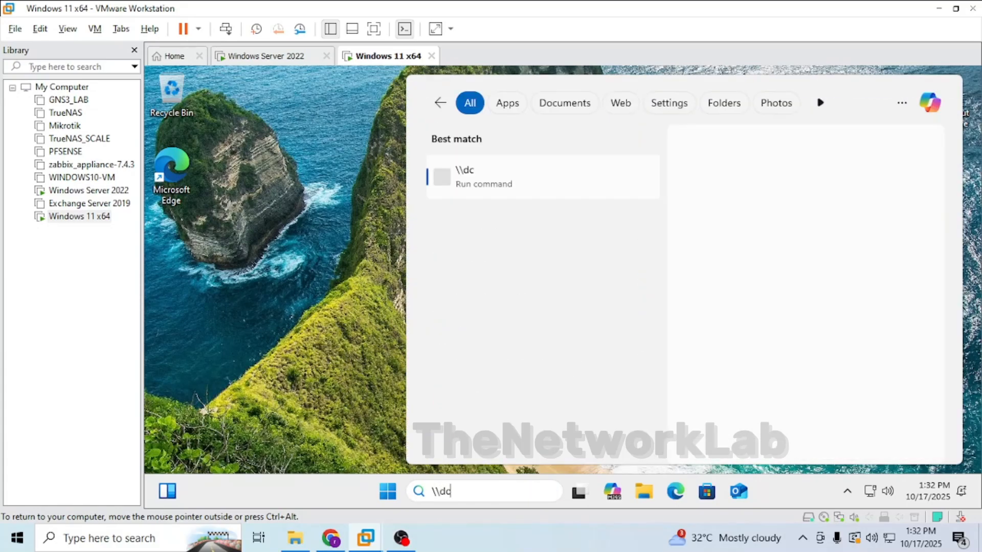
text(01\)
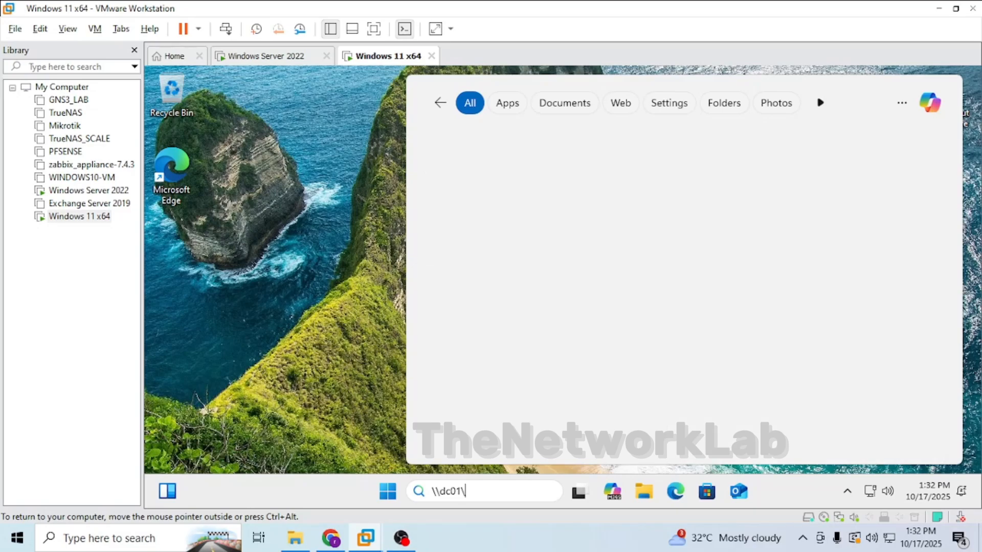
text(hr_folder)
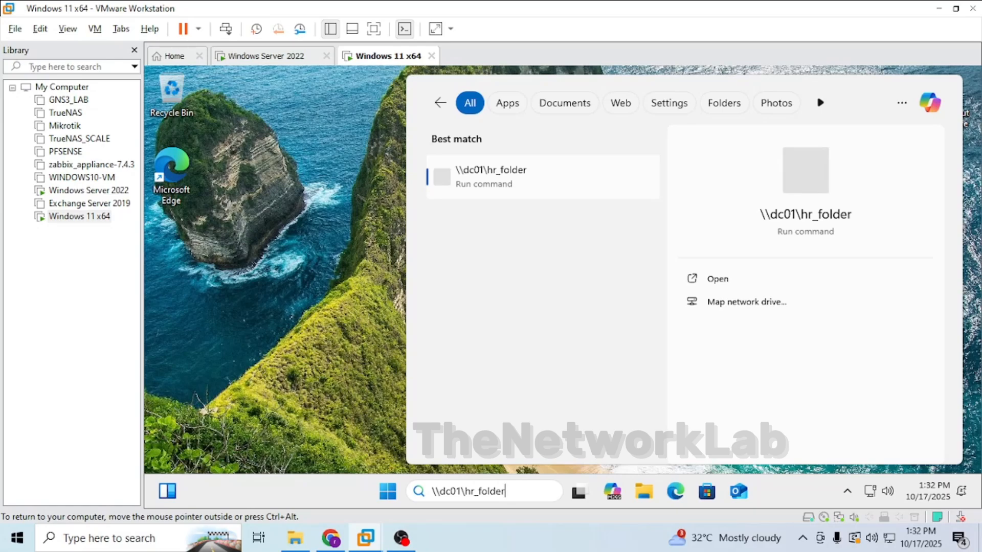
key(Return)
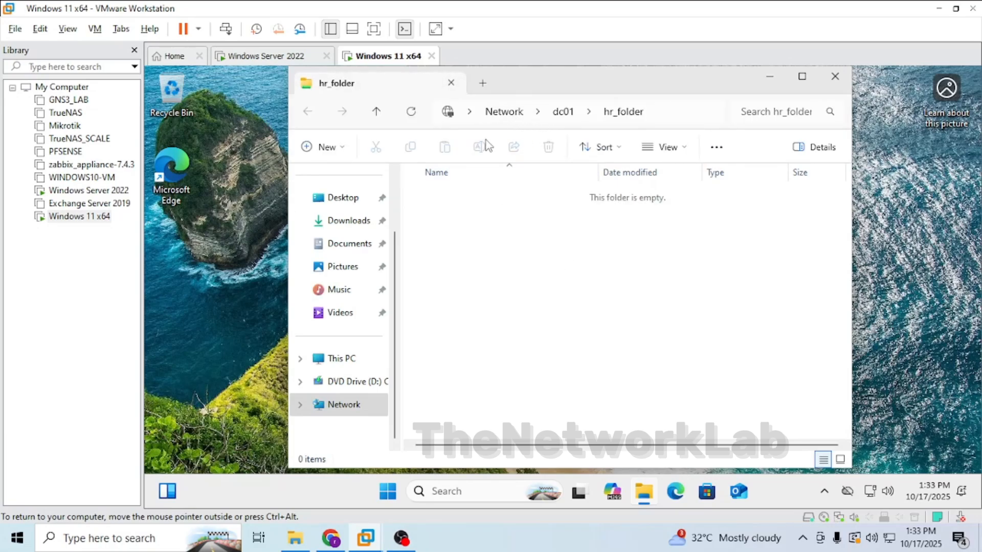
Create a new folder named HR Payroll inside the hr_folder share.
right_click(502, 232)
mouse_move(572, 319)
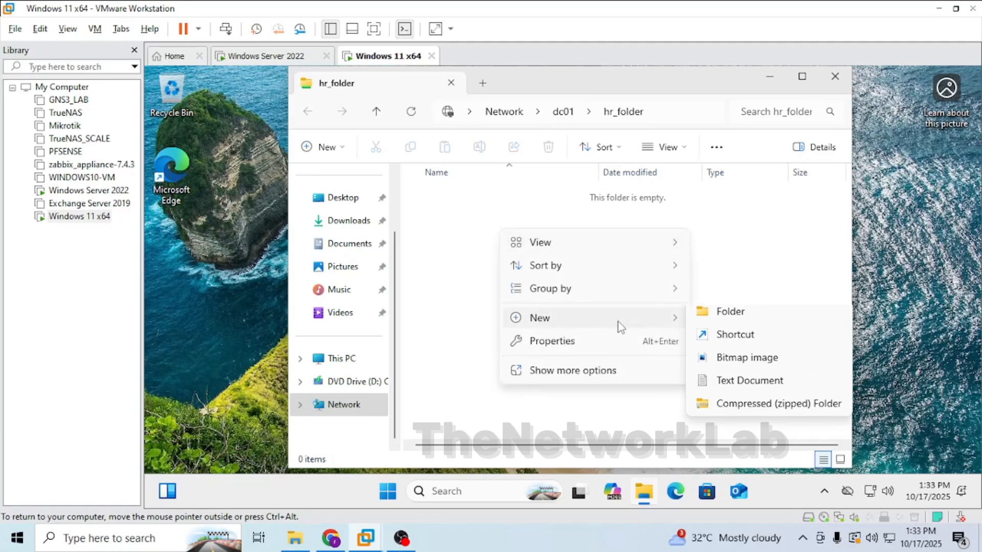
click(712, 322)
text(H)
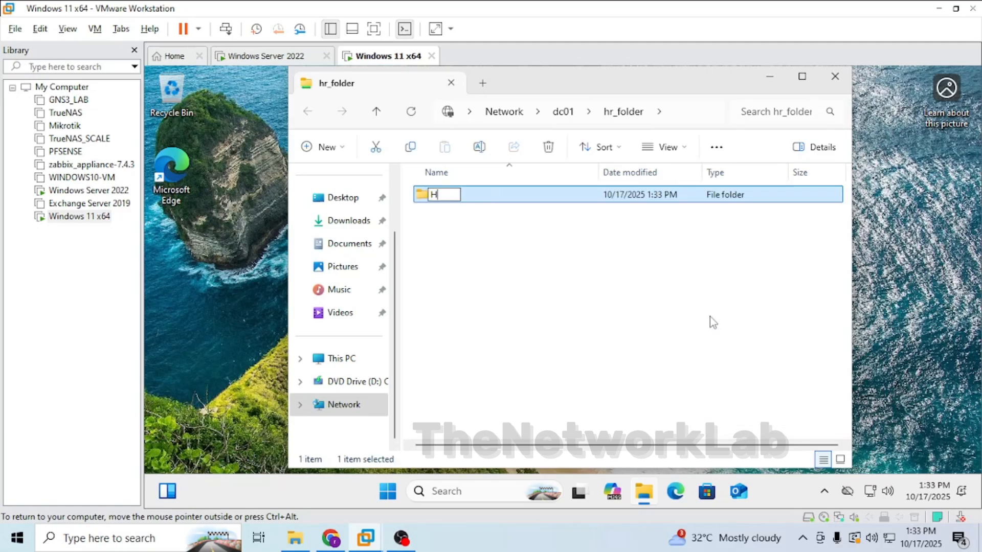
text(R Payroll)
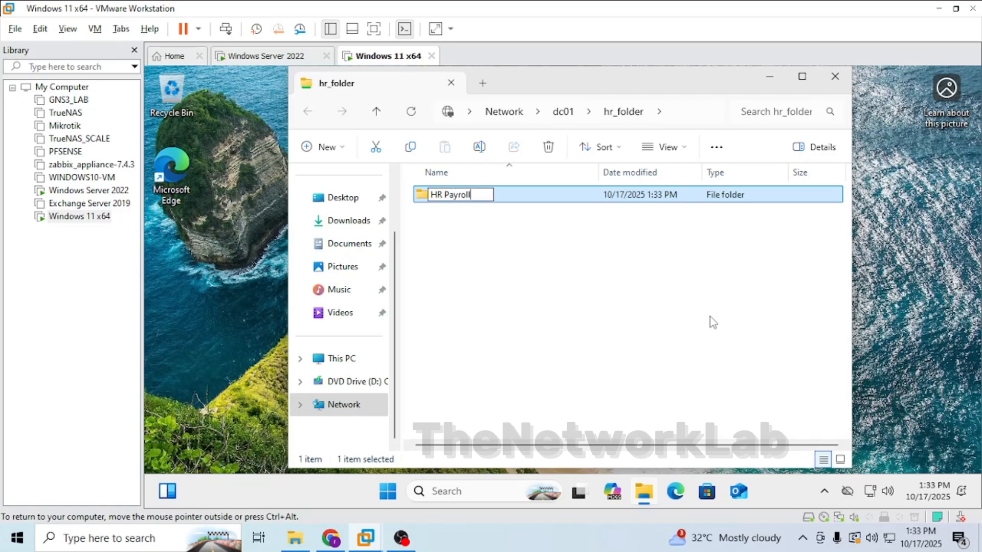
key(Return)
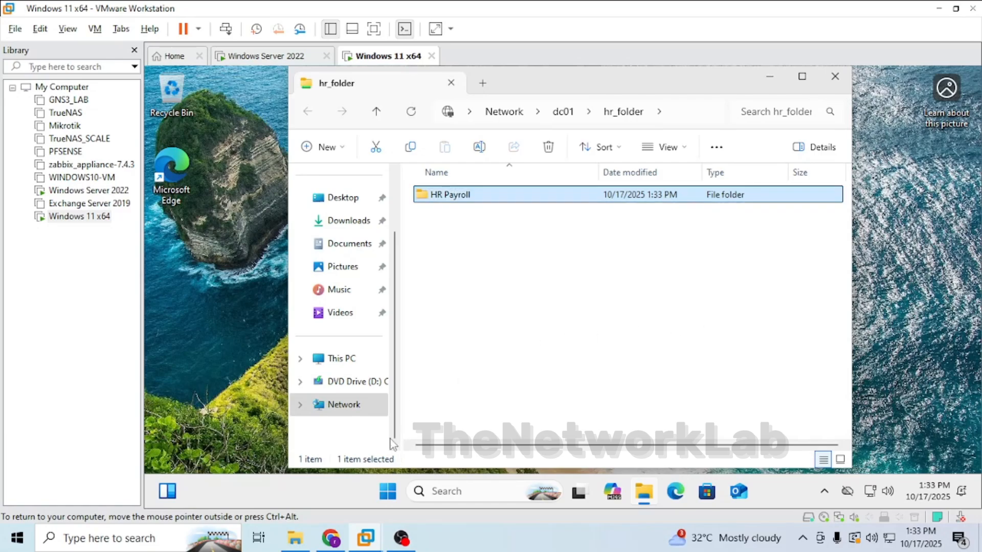
On the server, close HR_FOLDER's properties and open HR_FOLDER to check for the new folder.
click(251, 58)
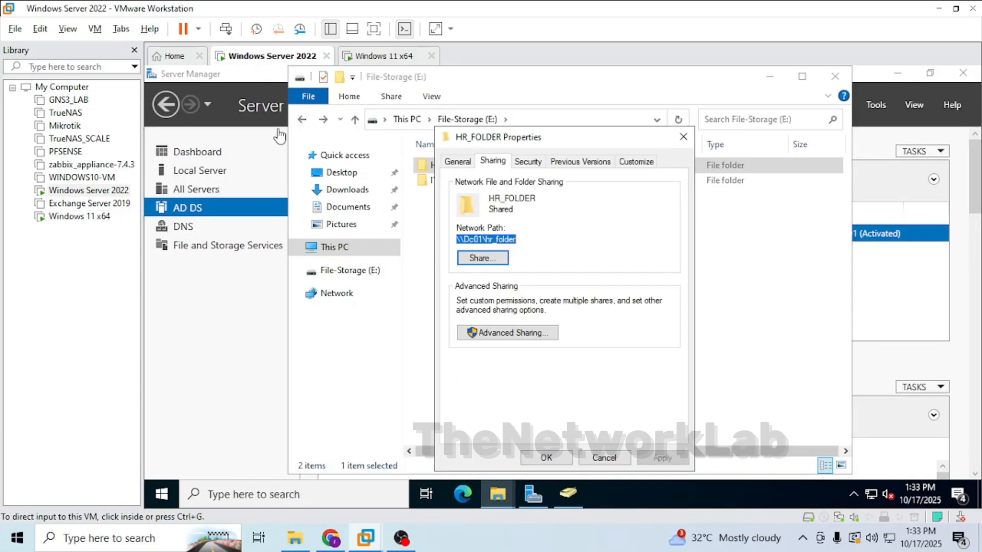
click(548, 458)
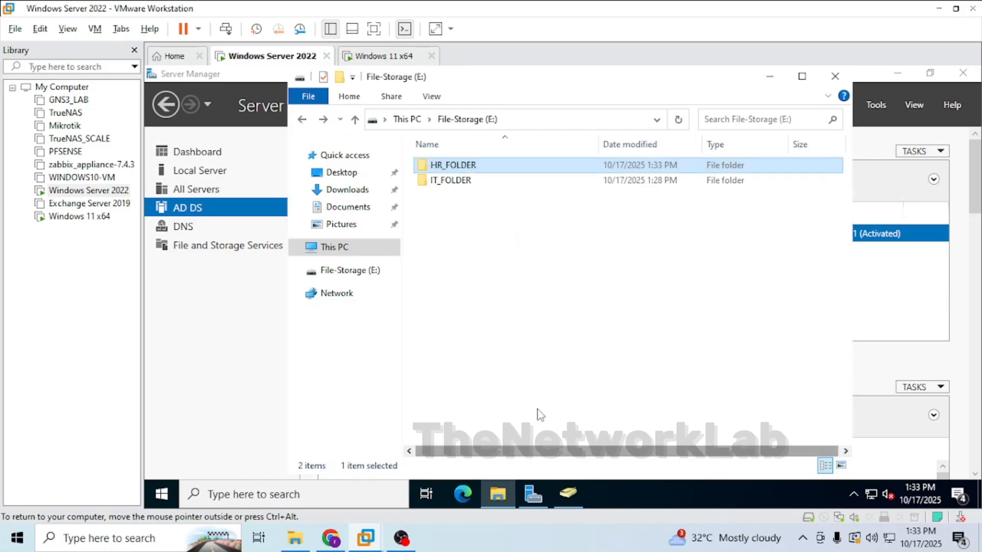
double_click(443, 168)
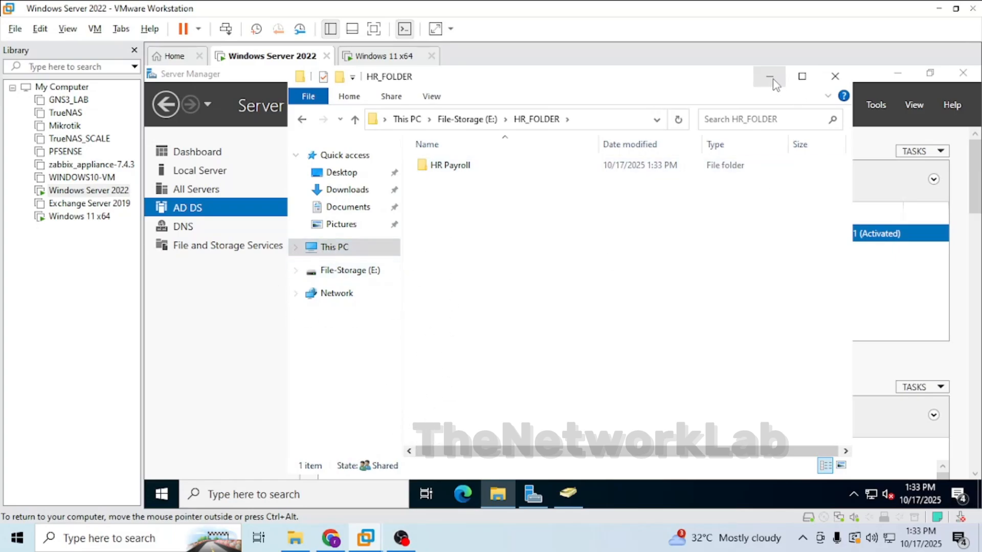
click(770, 76)
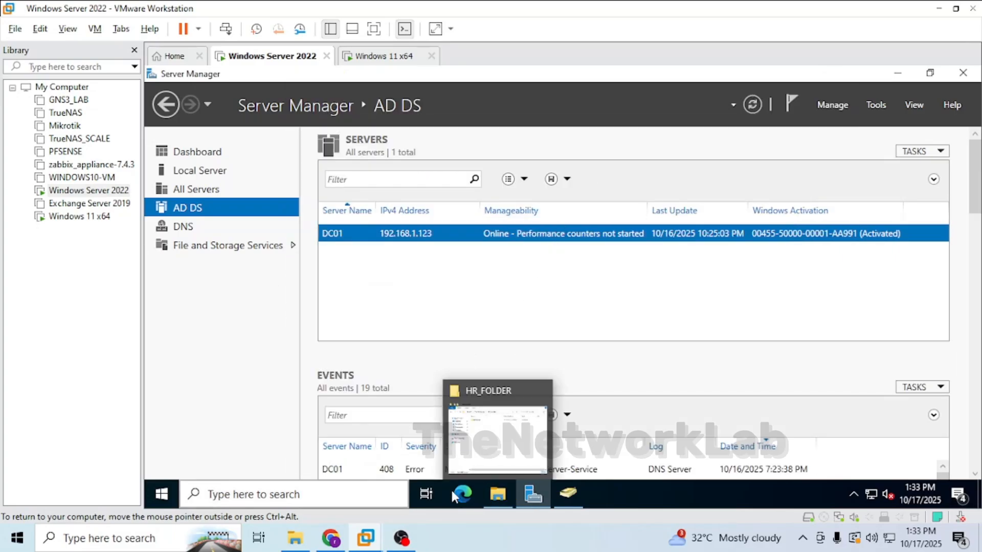
click(497, 495)
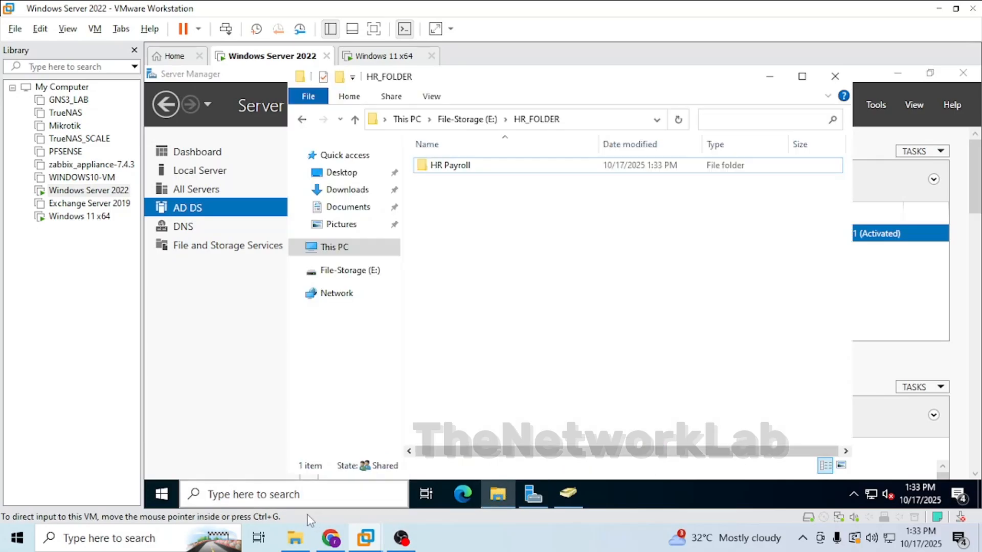
click(314, 494)
text(\)
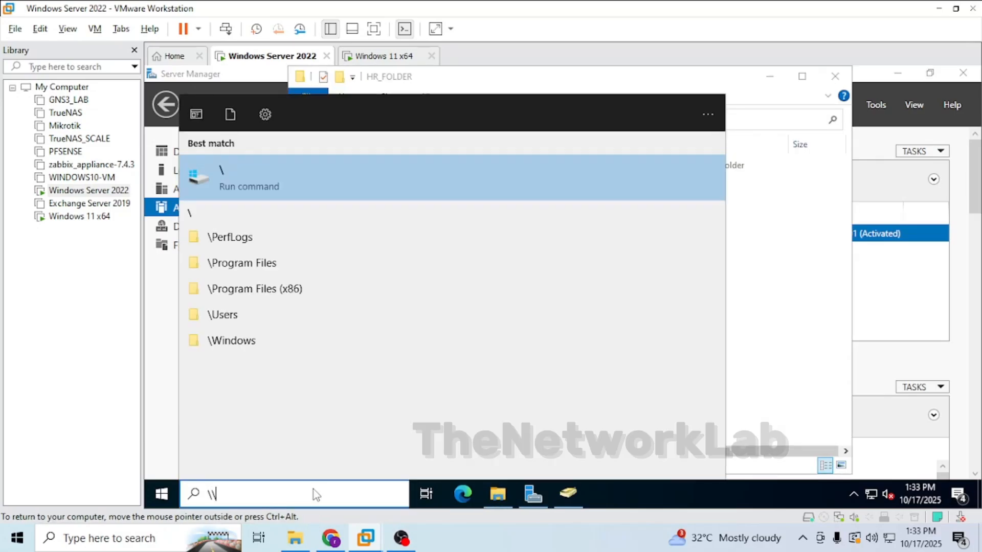
text(\dc01)
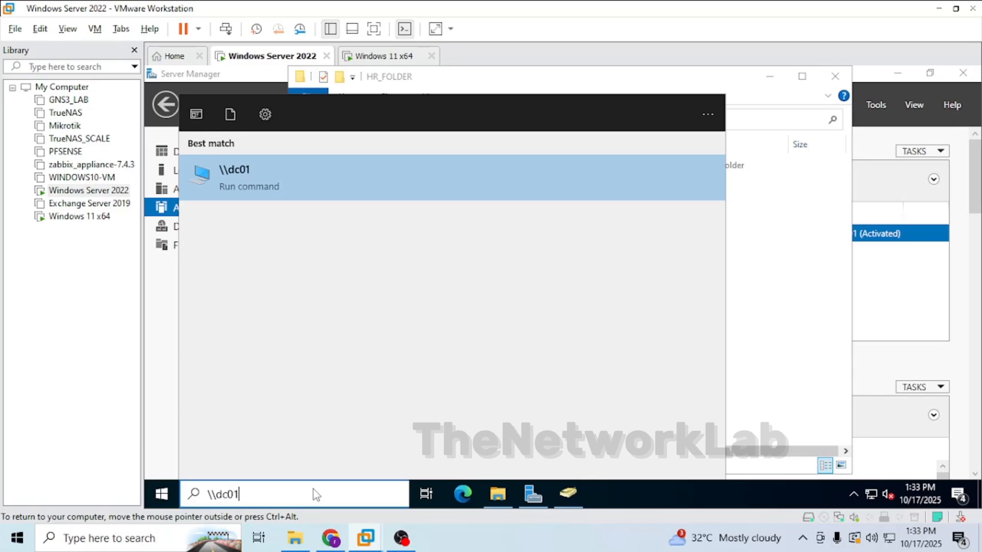
On Windows 11, try to open the share \\dc01\it_folder from the taskbar search, then close the error dialog.
click(378, 57)
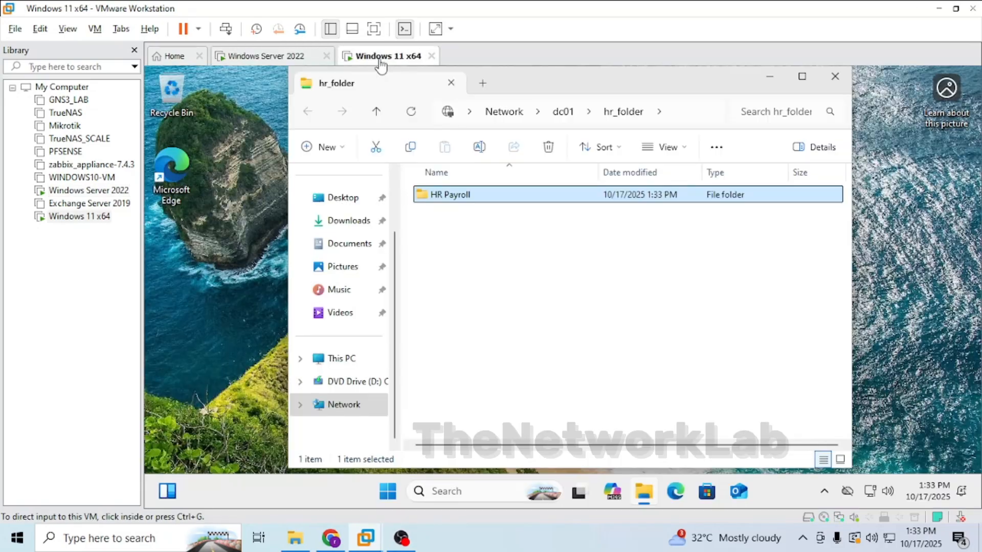
click(445, 491)
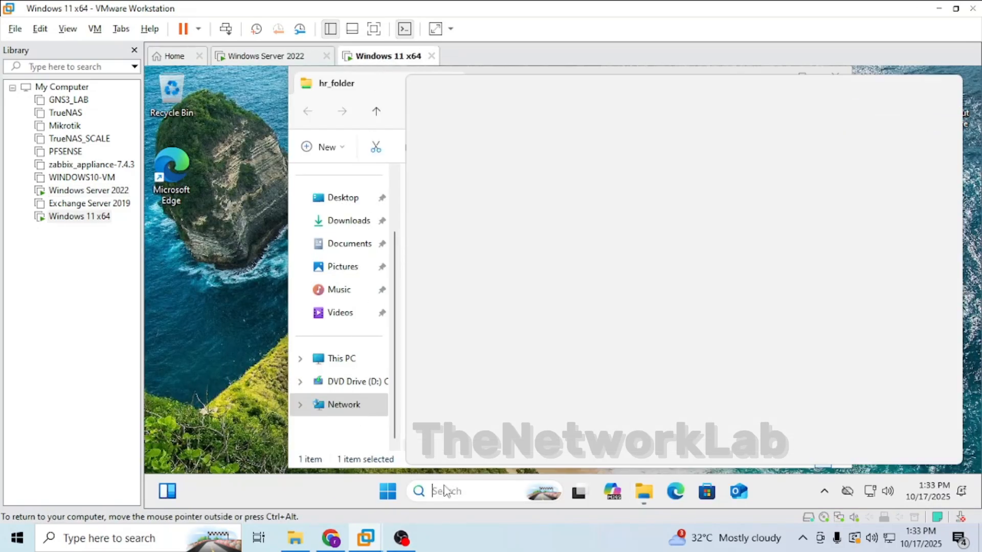
text(d)
key(BackSpace)
text(\\dc)
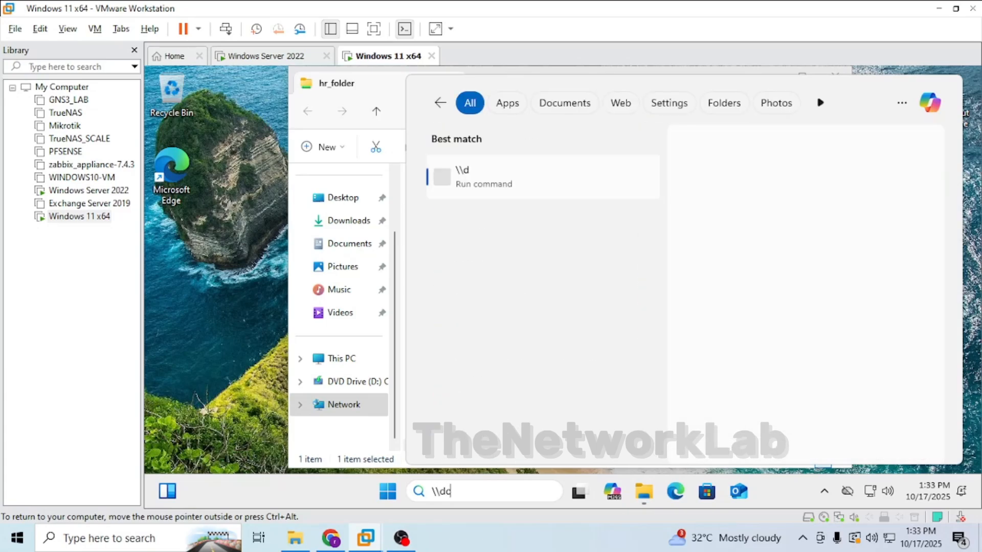
text(01\)
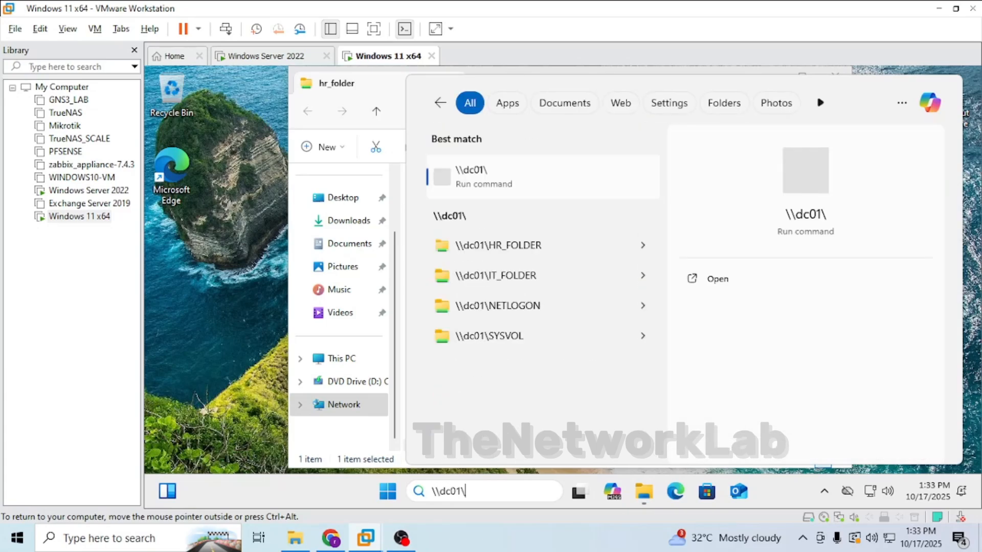
text(it_folder)
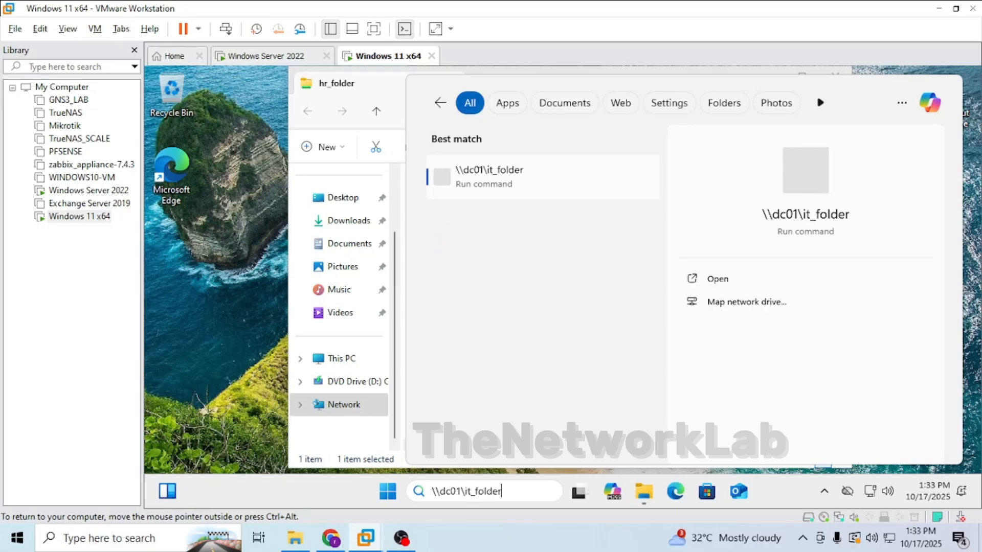
key(Return)
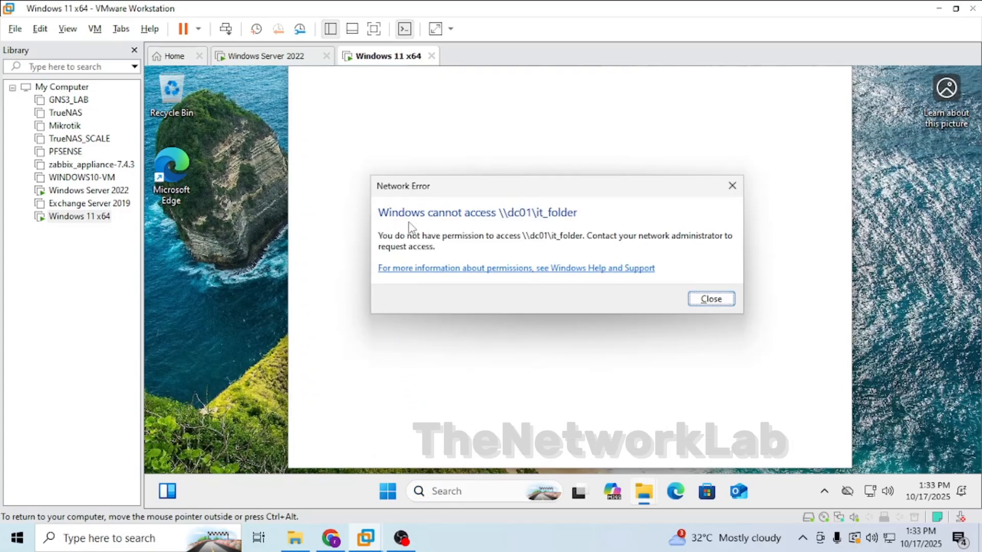
click(710, 299)
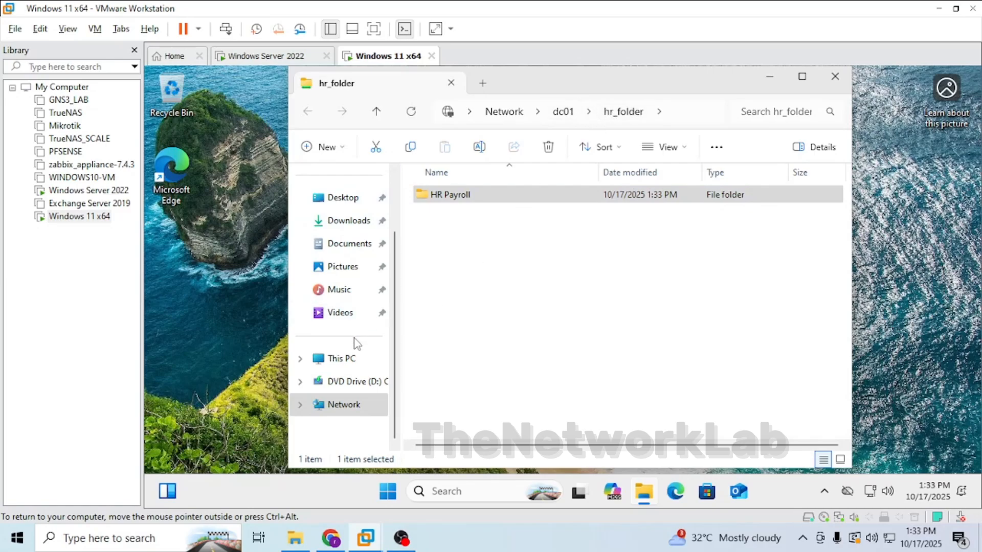
Close the hr_folder Explorer window and open the DNS page in Server Manager on the server.
click(835, 76)
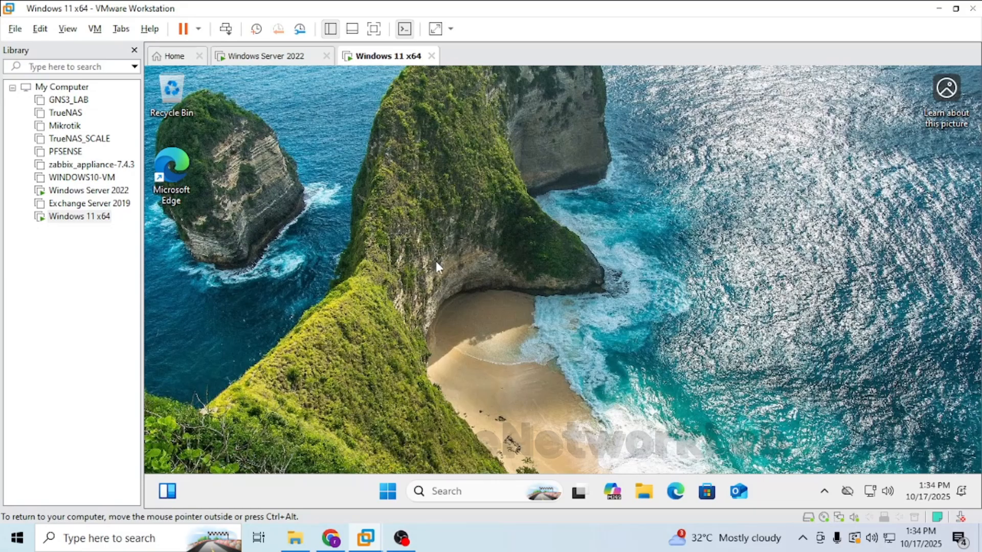
click(304, 56)
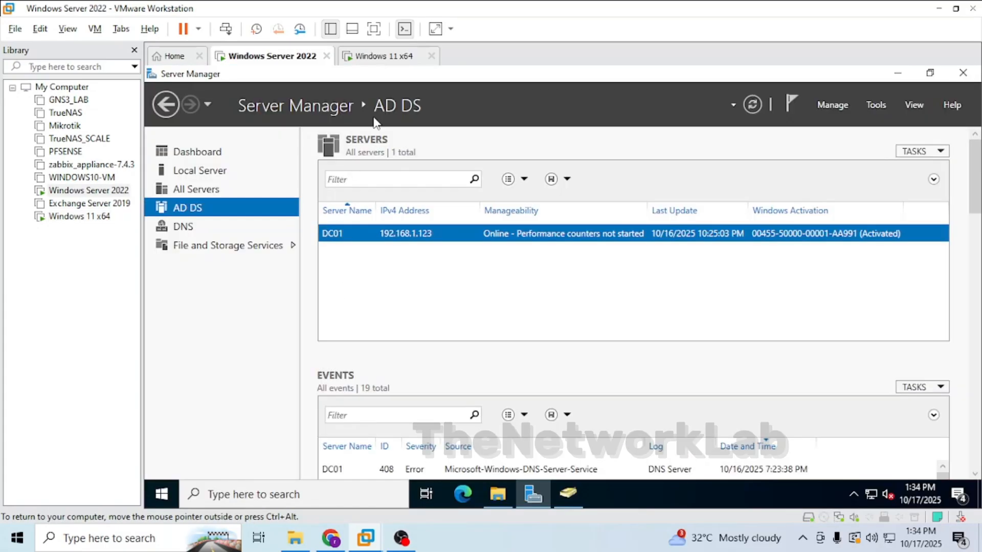
click(183, 228)
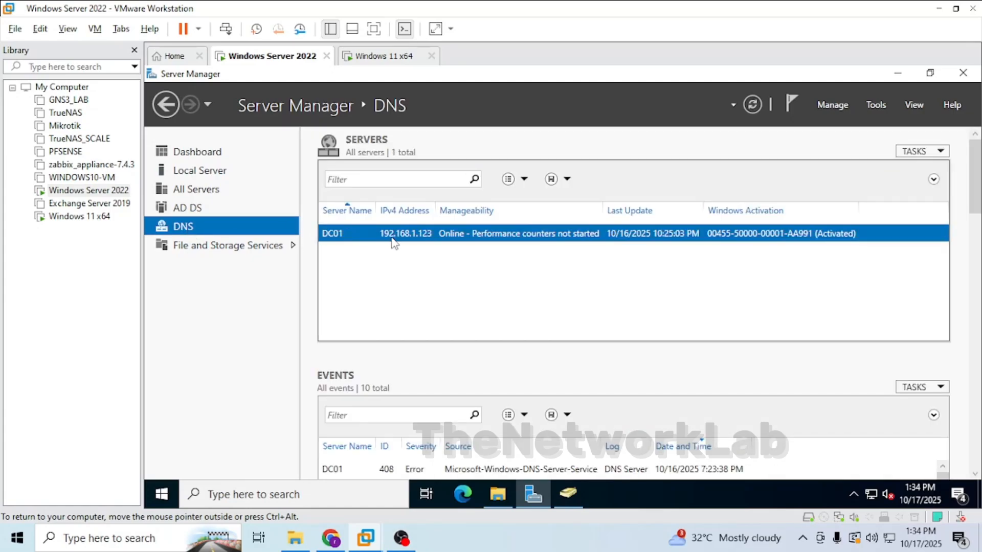
click(367, 60)
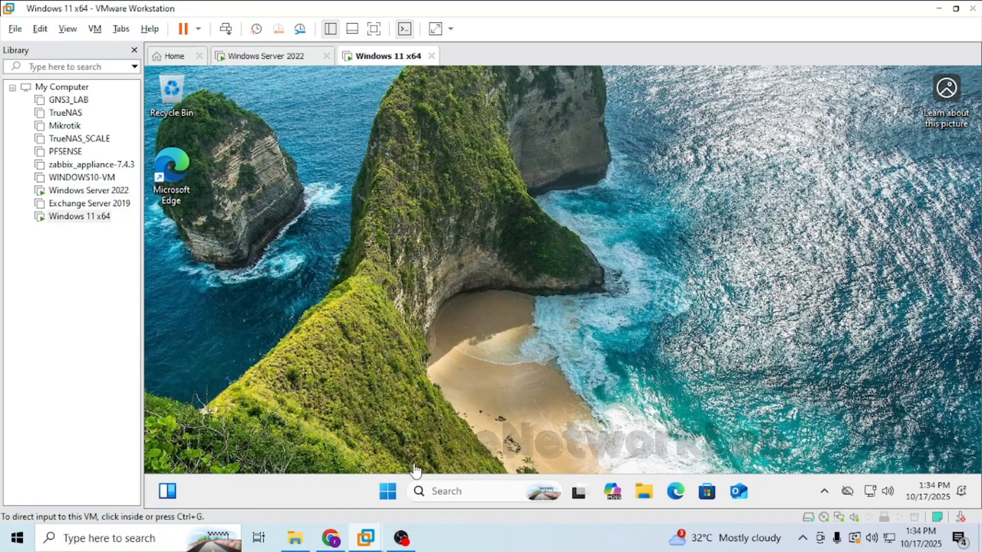
Open Command Prompt on Windows 11 and run nslookup dc01.
click(460, 491)
text(cmd)
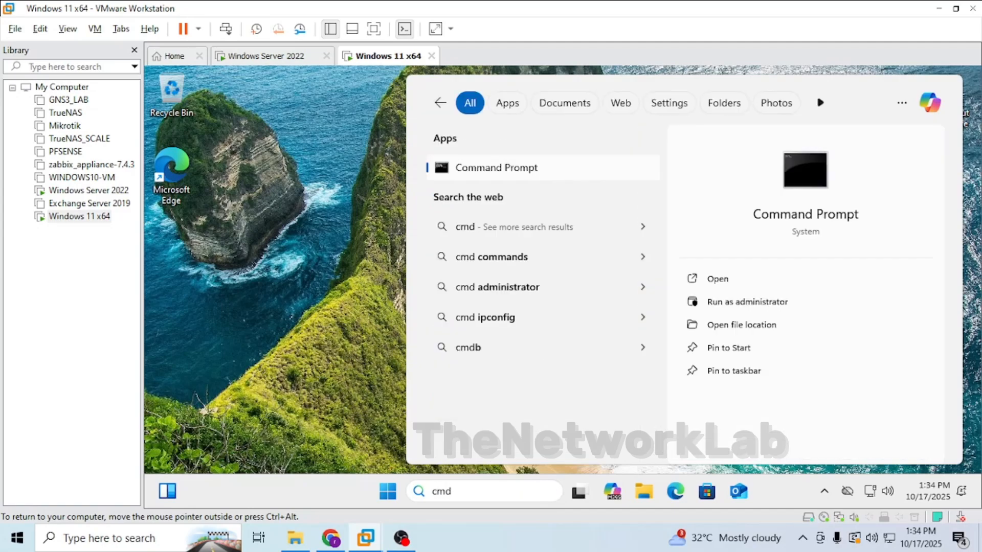
key(Return)
text(i)
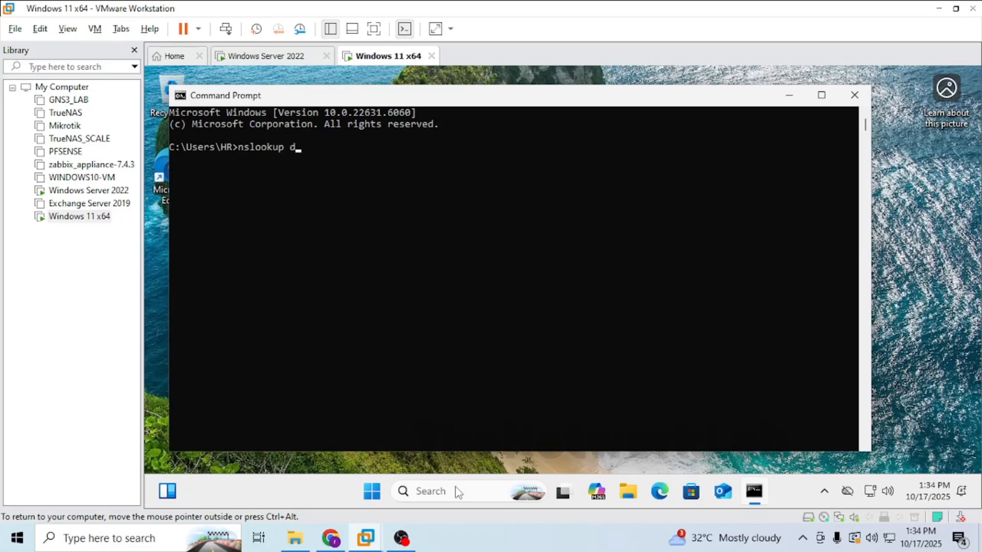
key(Return)
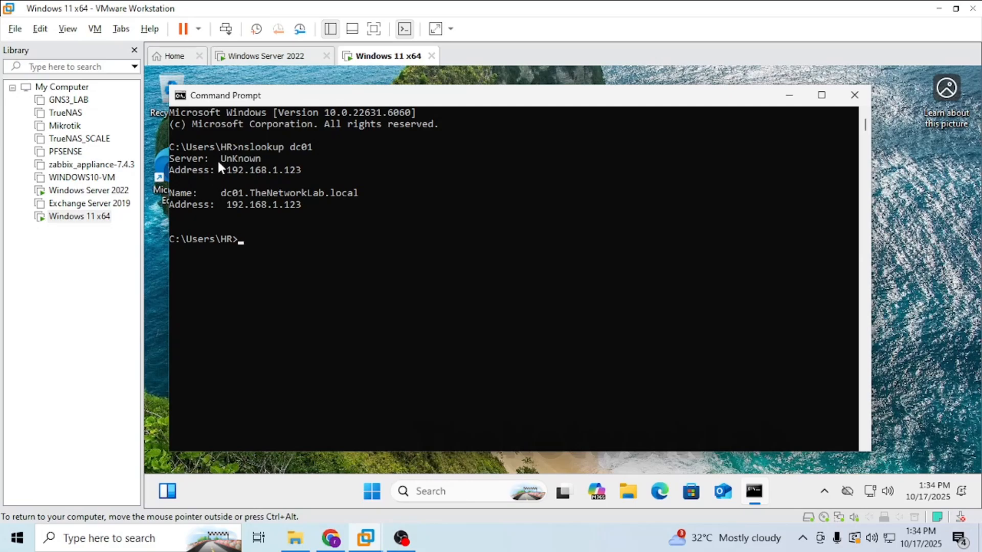
Run nslookup thenetworklab.local in the Command Prompt.
text(nslookup thenetworkla)
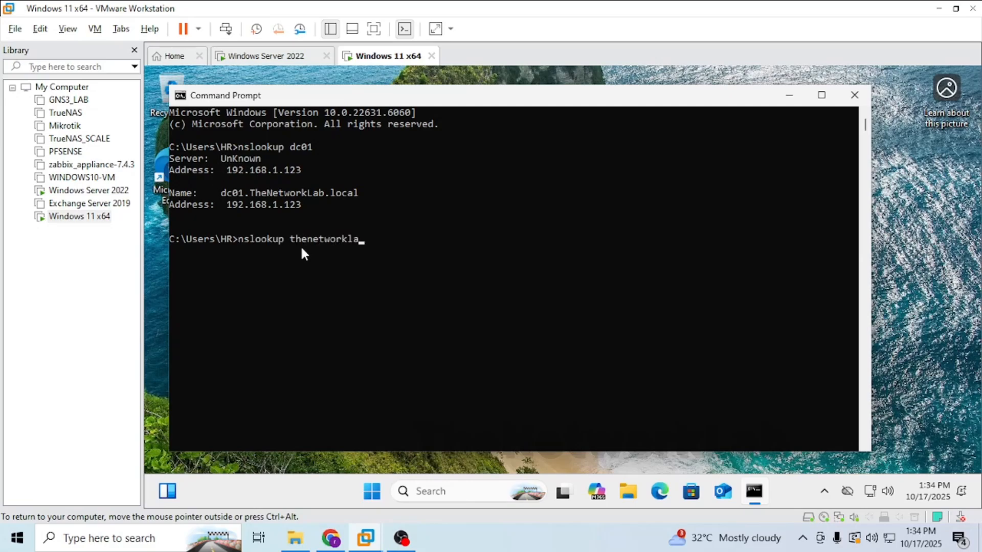
text(b.local)
key(Return)
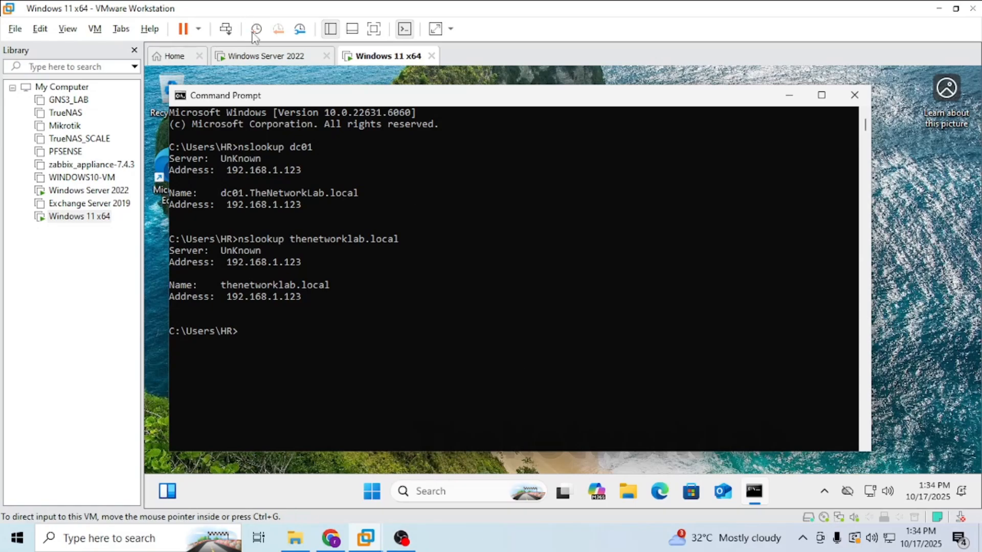
In DNS Manager on the server, create an IPv4 reverse lookup zone with network ID 192.168.1.
click(256, 57)
click(441, 240)
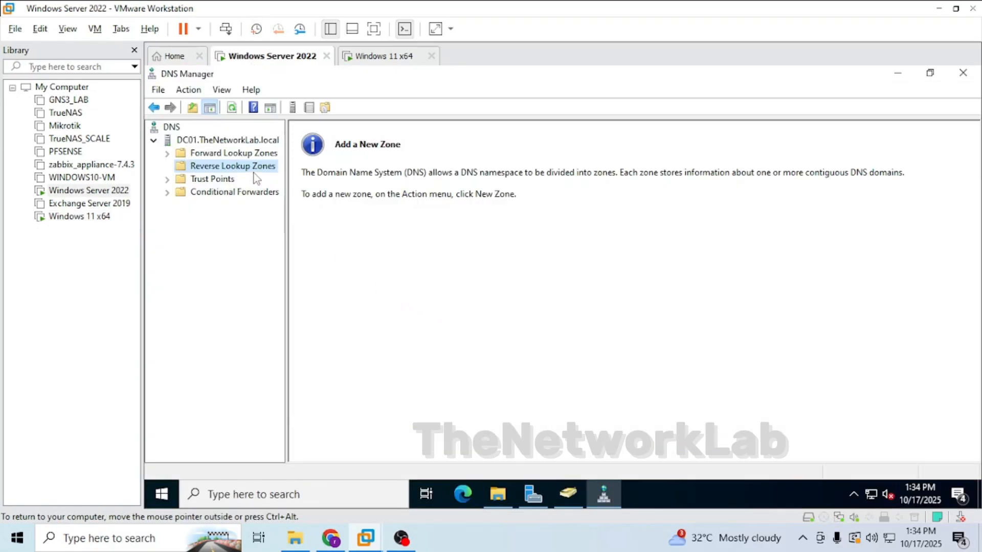
right_click(255, 169)
click(299, 174)
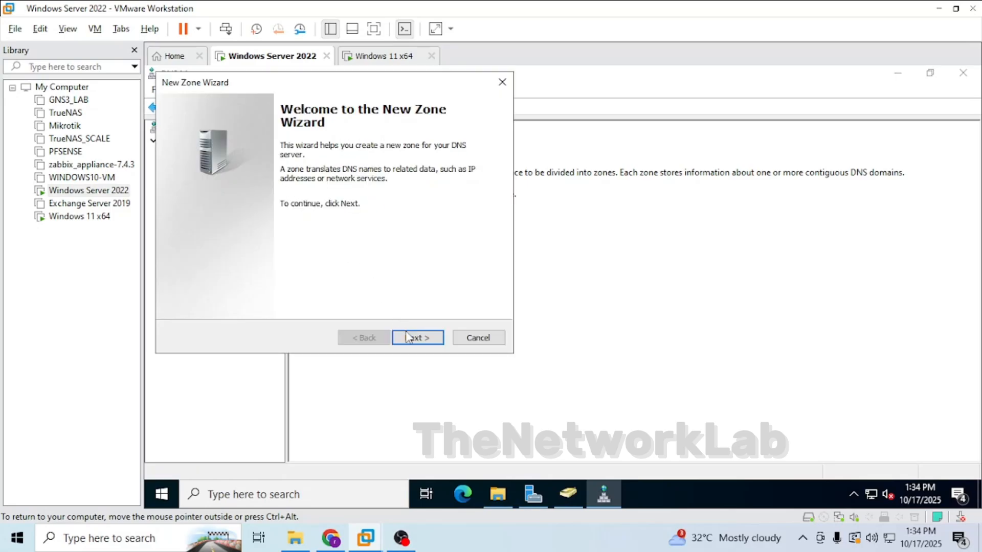
click(409, 338)
click(410, 337)
click(412, 337)
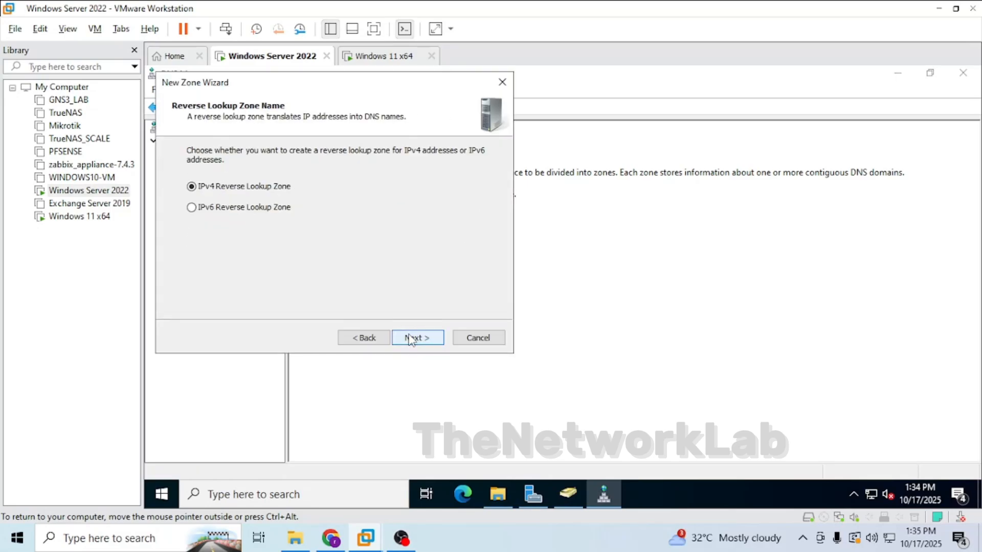
click(411, 337)
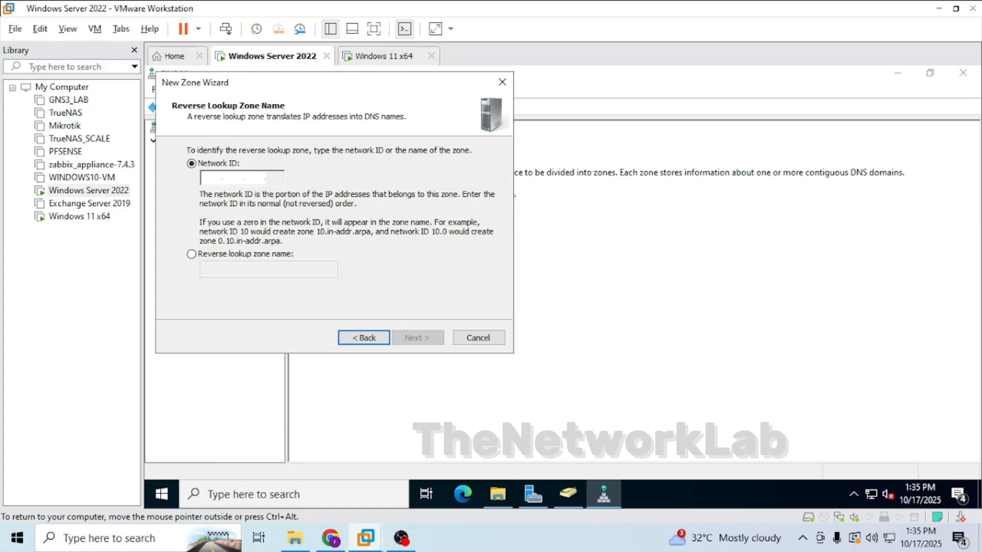
text(192.168.1.)
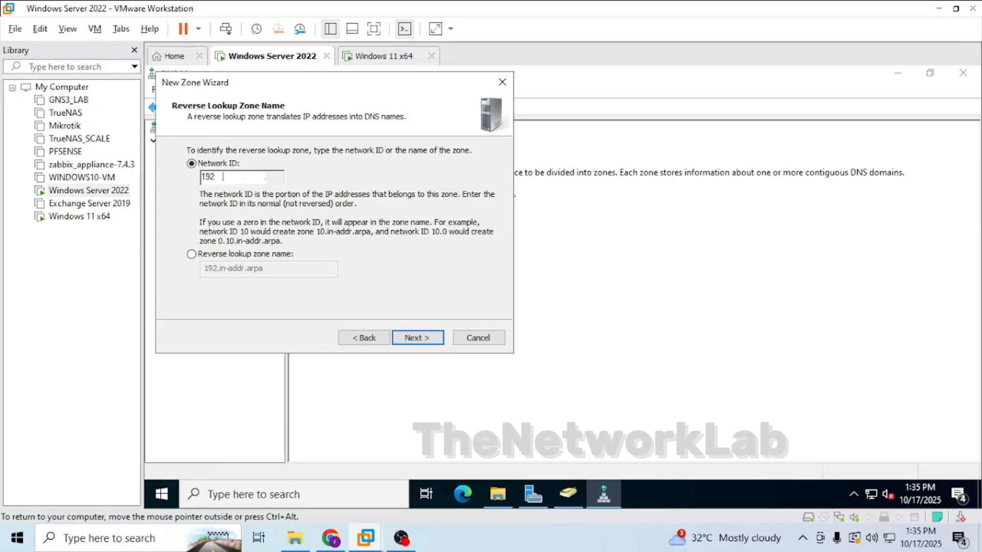
click(417, 335)
click(417, 337)
click(417, 338)
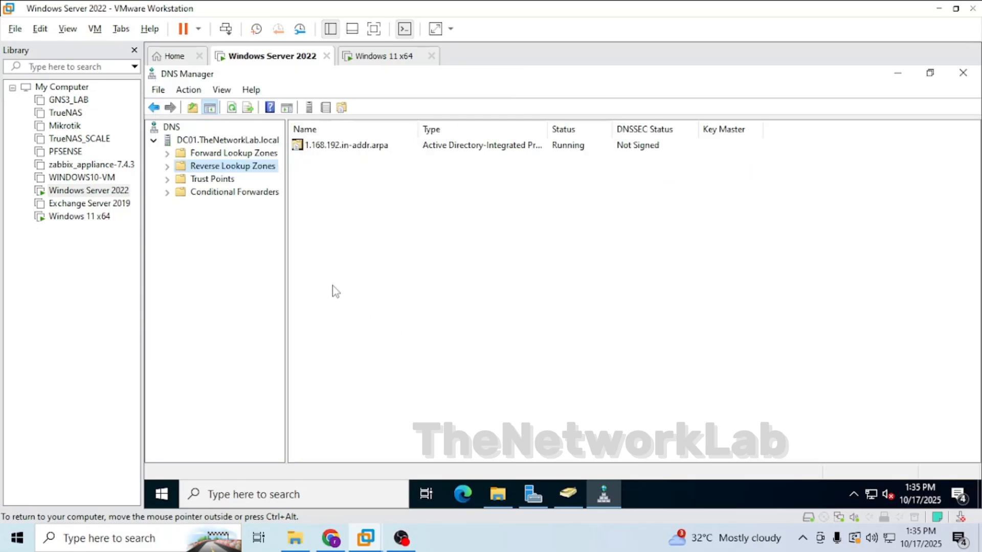
Add a PTR record in the 1.168.192.in-addr.arpa zone pointing to host dc01 in TheNetworkLab.local.
double_click(335, 146)
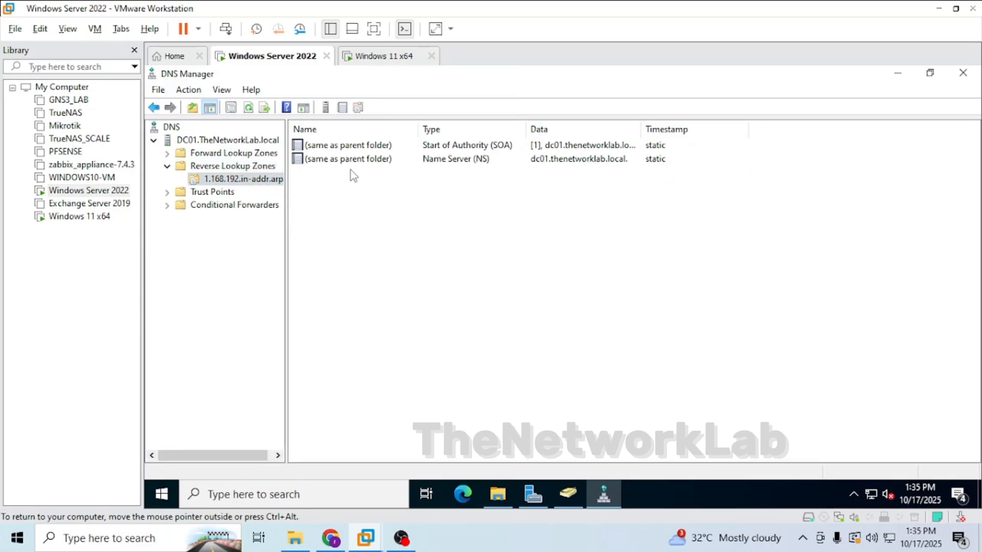
right_click(351, 193)
click(382, 227)
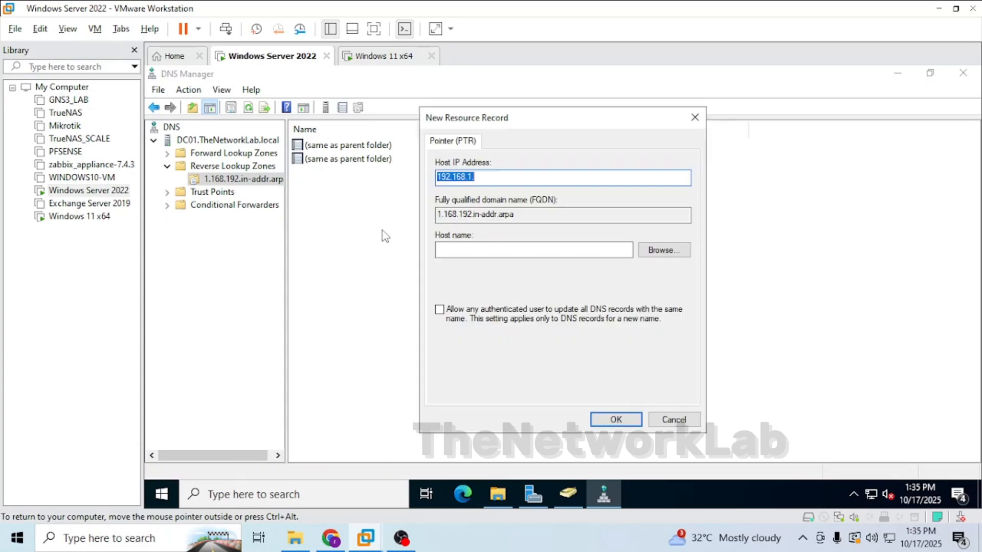
click(653, 252)
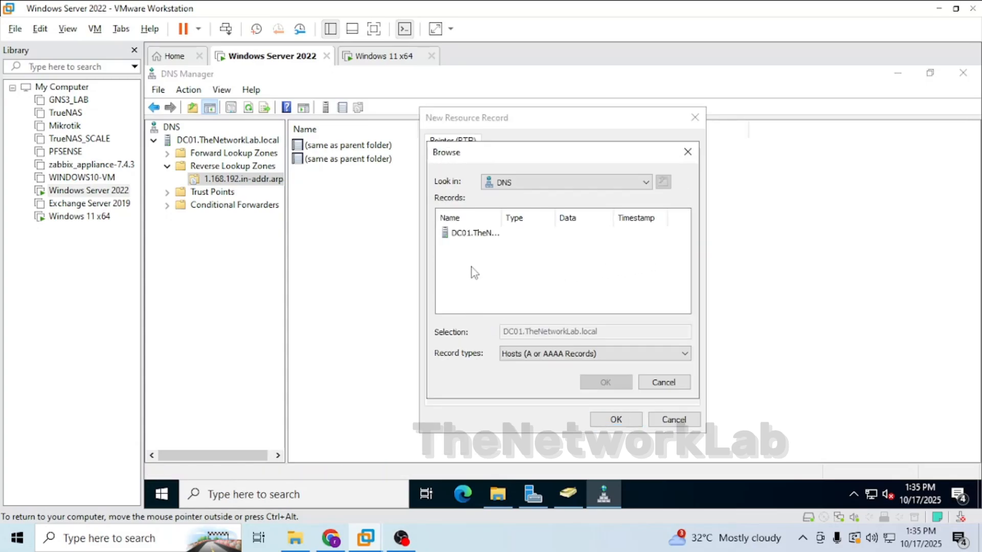
double_click(466, 234)
double_click(465, 235)
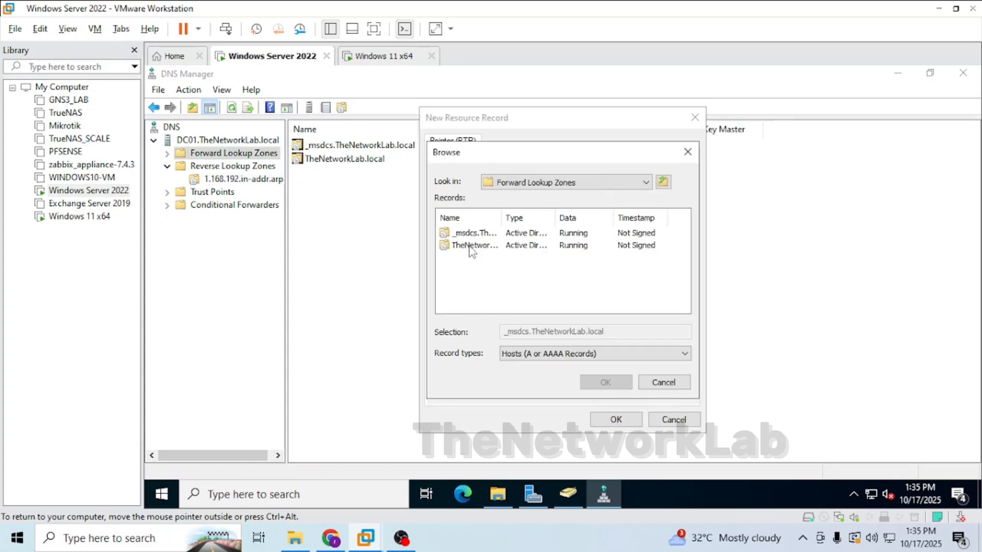
double_click(469, 246)
scroll(490, 284, down, 1)
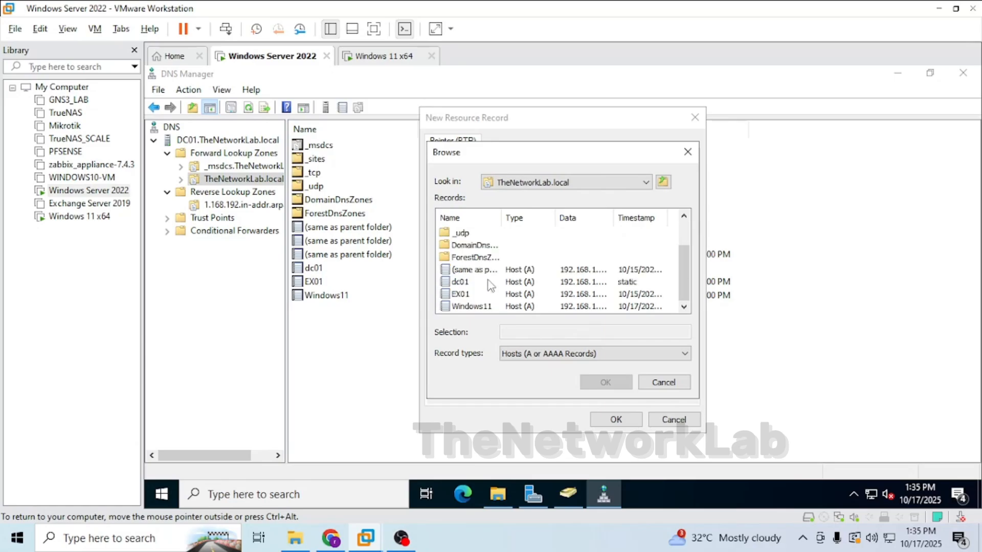
double_click(461, 281)
click(608, 422)
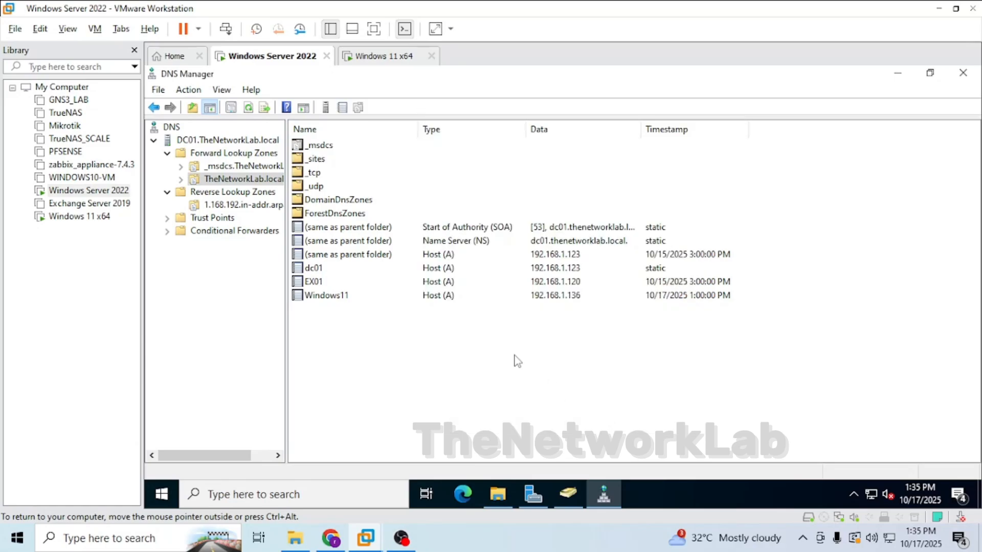
Add a PTR record in the 1.168.192.in-addr.arpa zone pointing to host EX01 in TheNetworkLab.local.
right_click(424, 335)
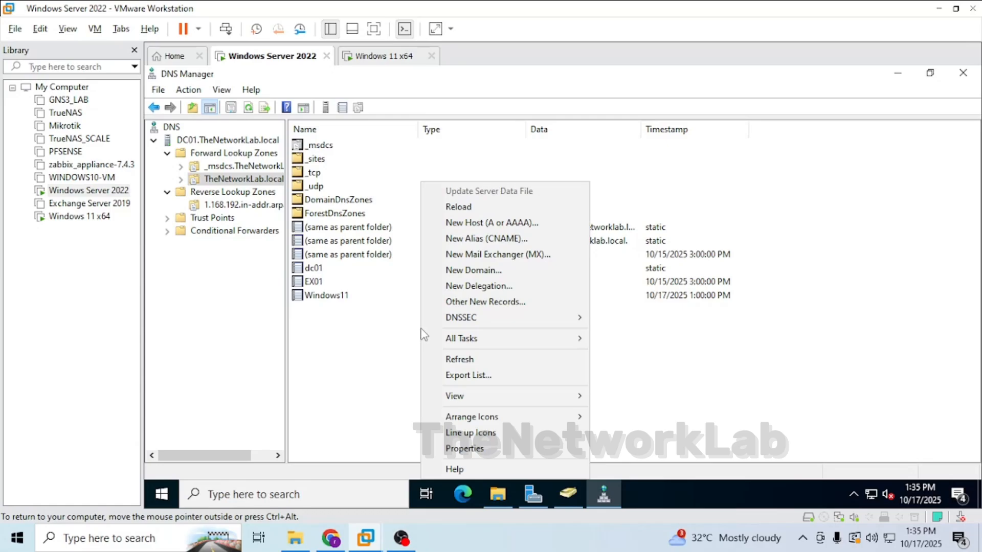
click(225, 207)
right_click(341, 203)
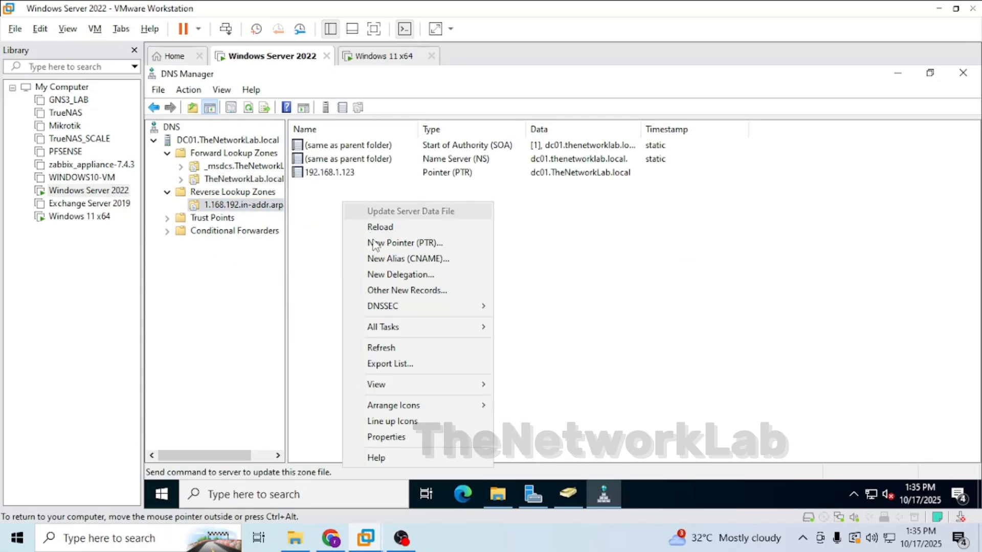
click(375, 246)
click(660, 250)
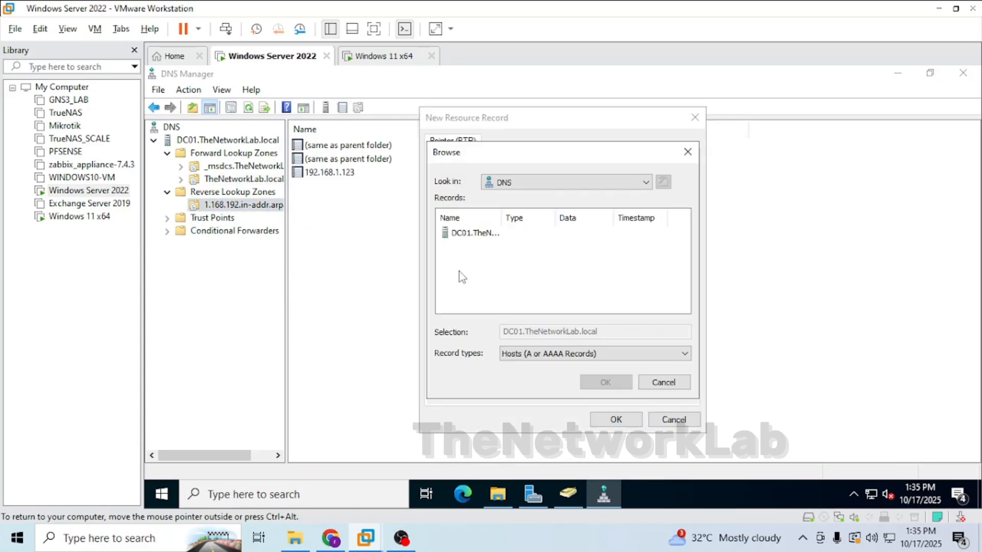
double_click(461, 235)
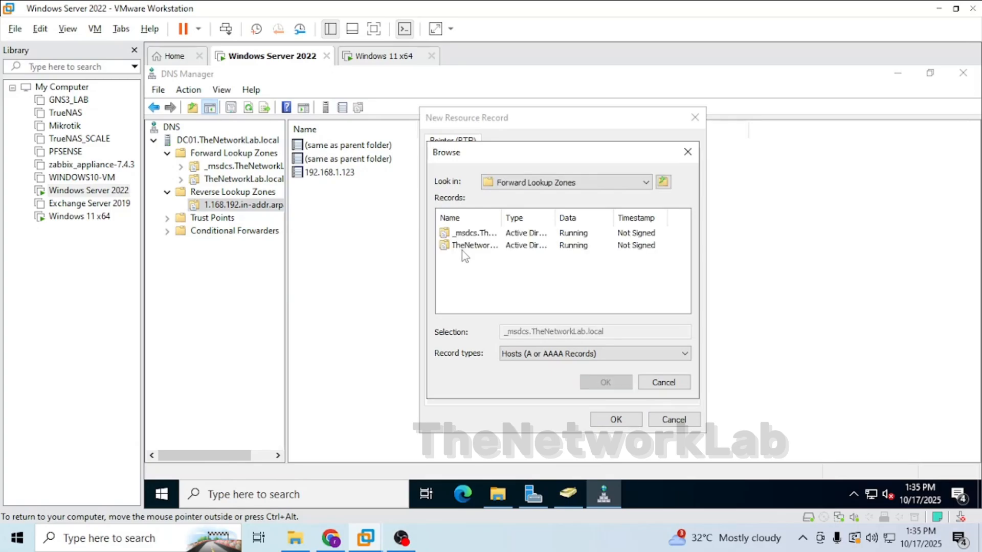
double_click(463, 247)
scroll(457, 295, down, 1)
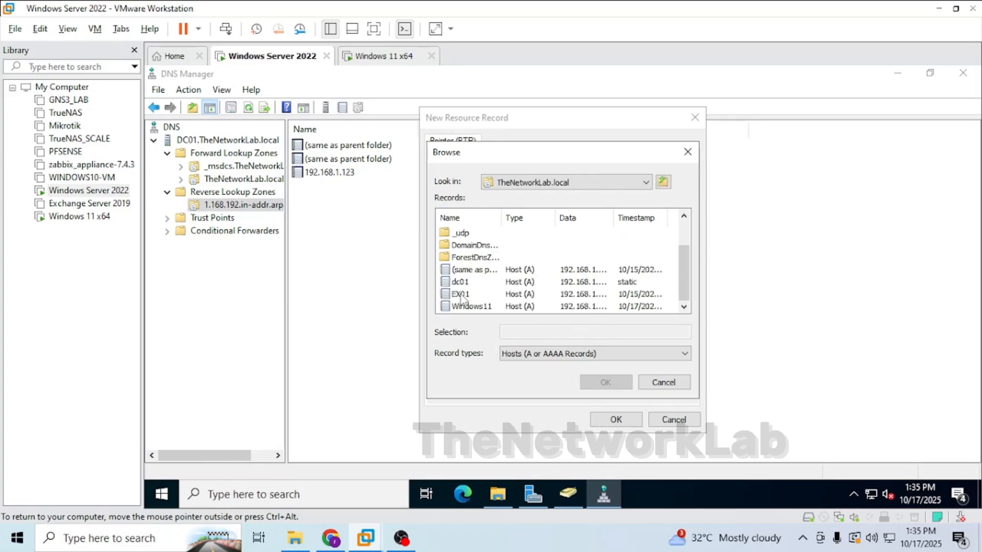
double_click(460, 295)
click(616, 420)
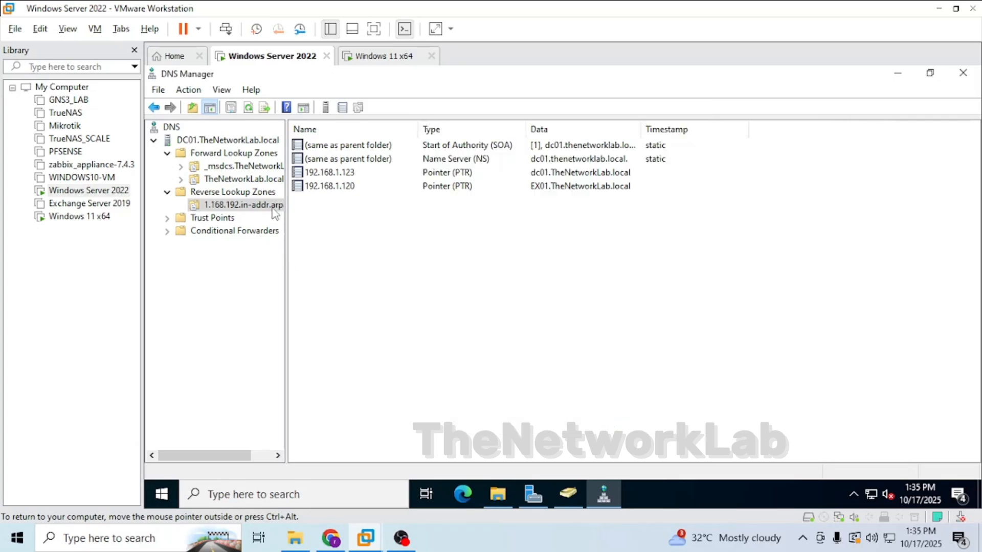
Add another PTR record in the reverse zone pointing to host Windows11 in TheNetworkLab.local.
right_click(342, 216)
click(373, 253)
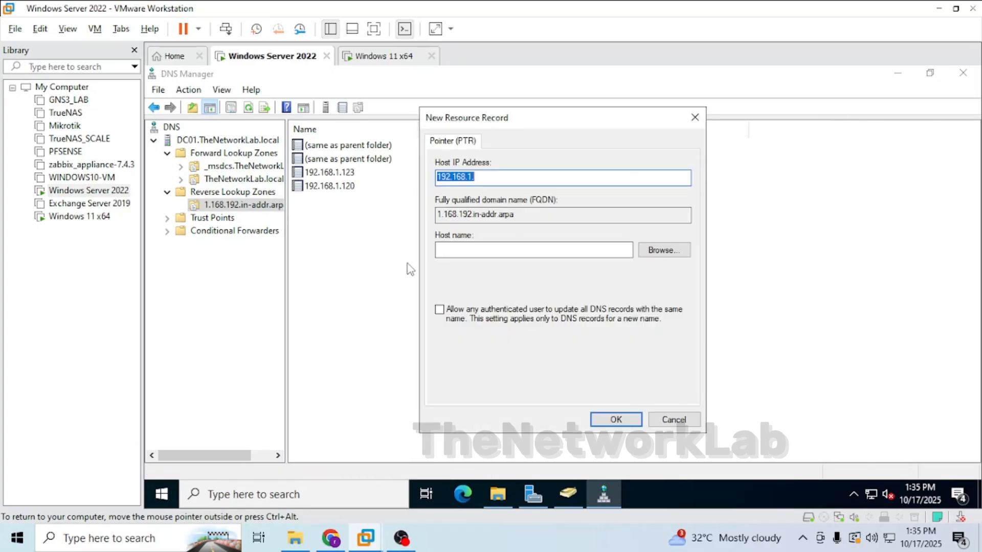
click(663, 249)
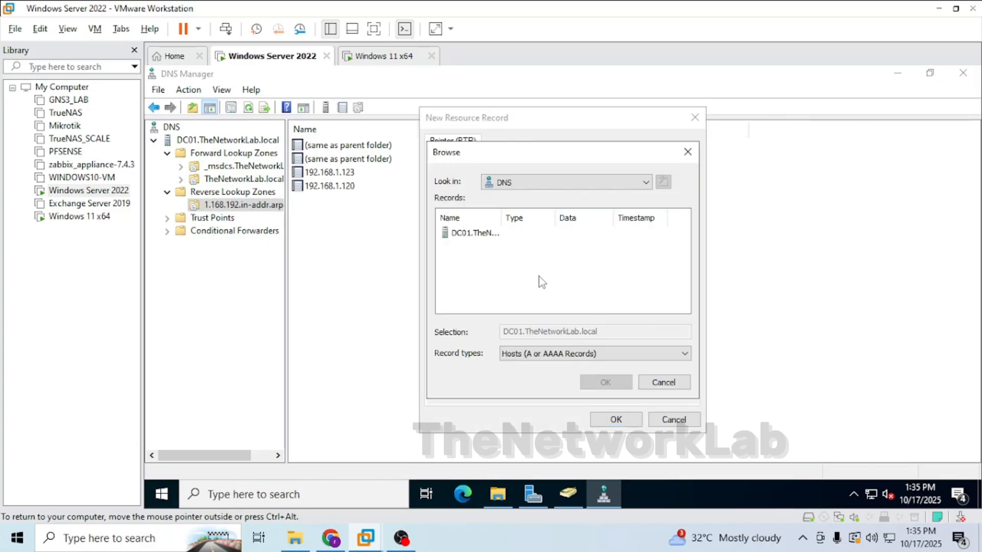
double_click(463, 235)
double_click(463, 234)
double_click(467, 245)
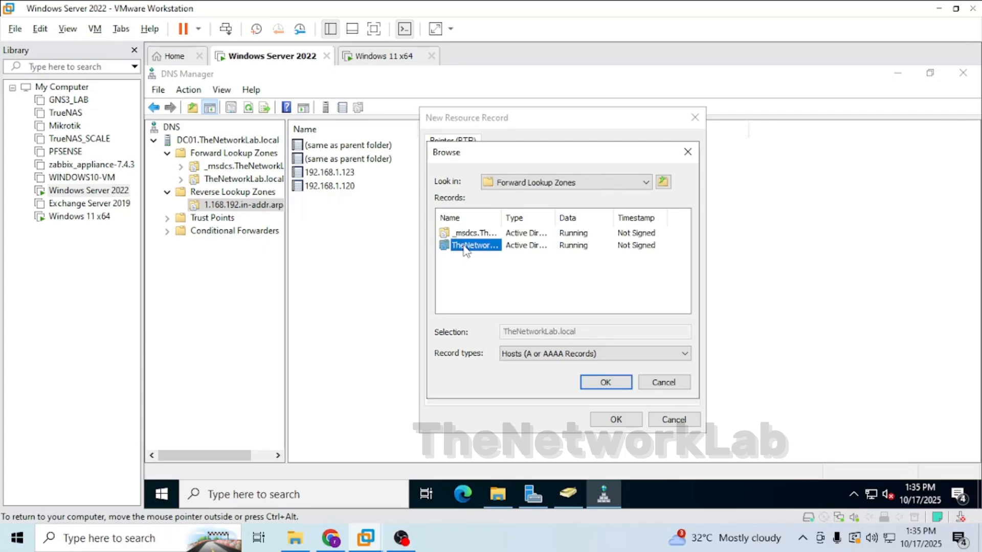
scroll(460, 286, down, 1)
double_click(459, 307)
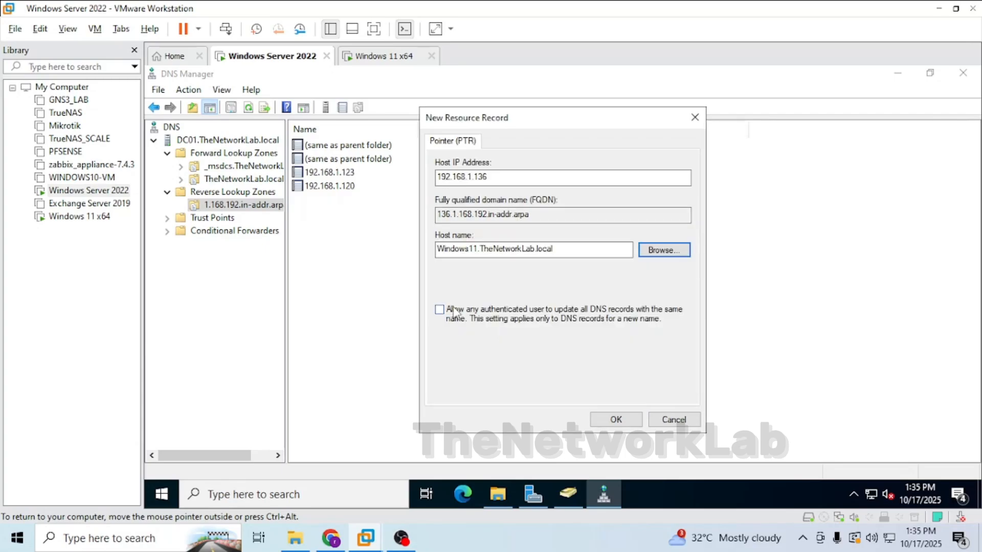
click(608, 421)
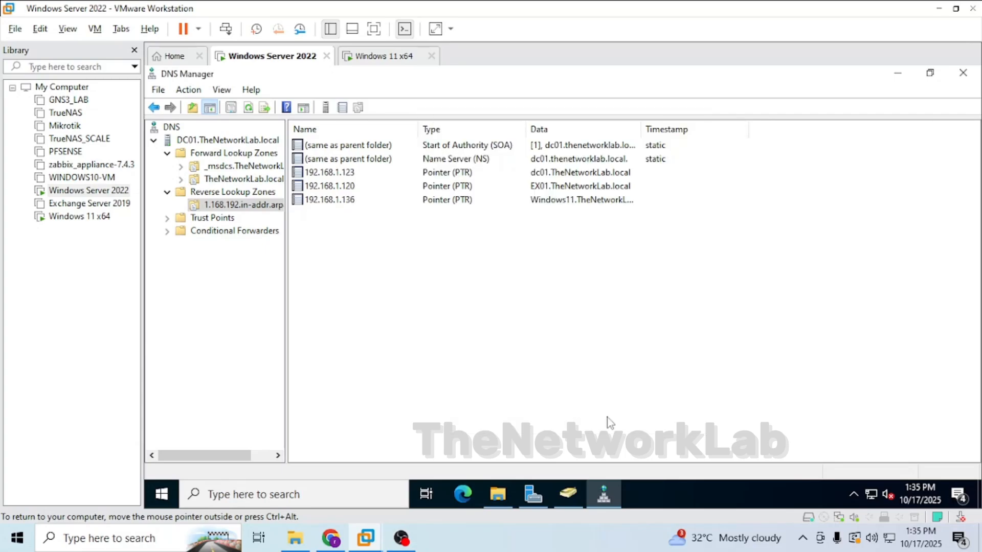
Reload the 1.168.192.in-addr.arpa reverse lookup zone.
right_click(343, 242)
click(380, 239)
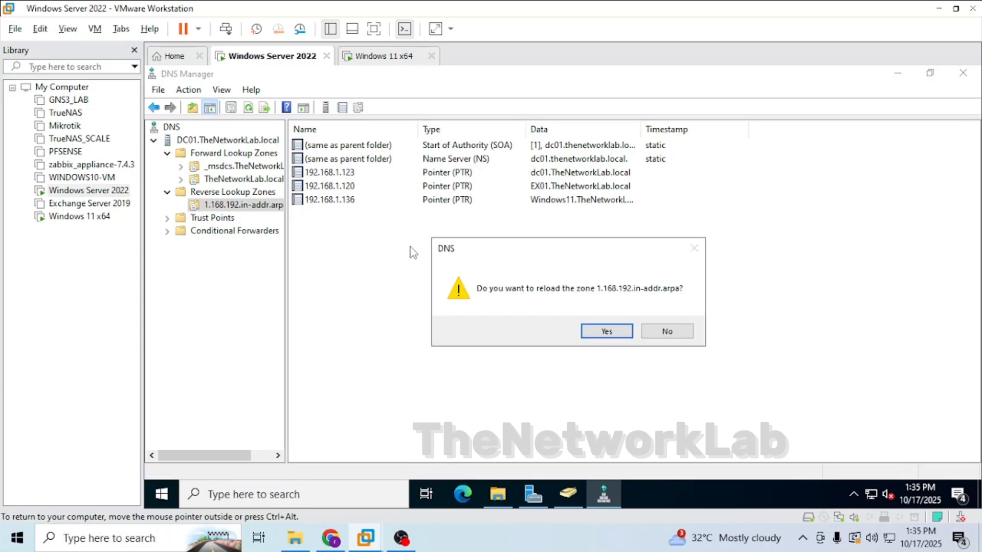
click(603, 332)
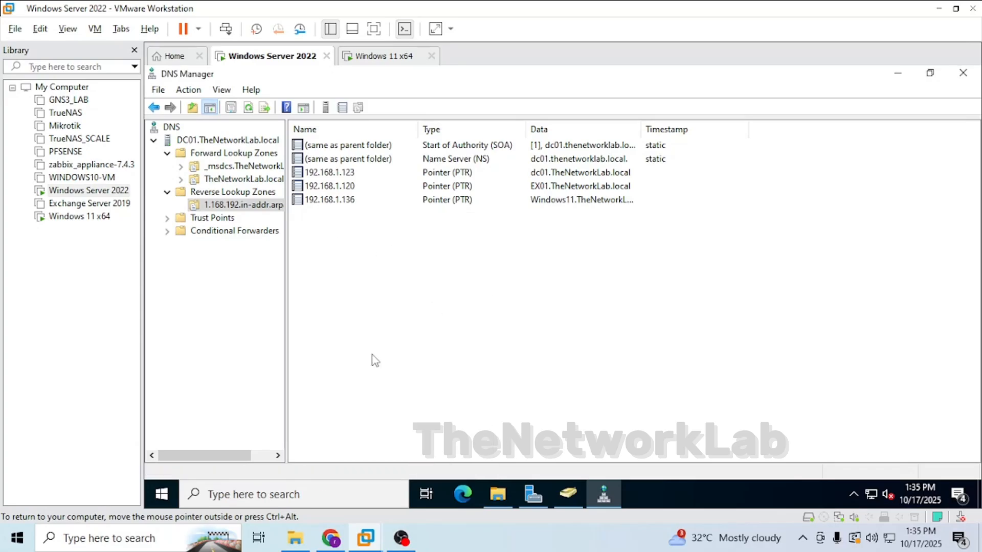
Rerun nslookup thenetworklab.local in the Windows 11 Command Prompt and highlight the server name in its output.
click(221, 180)
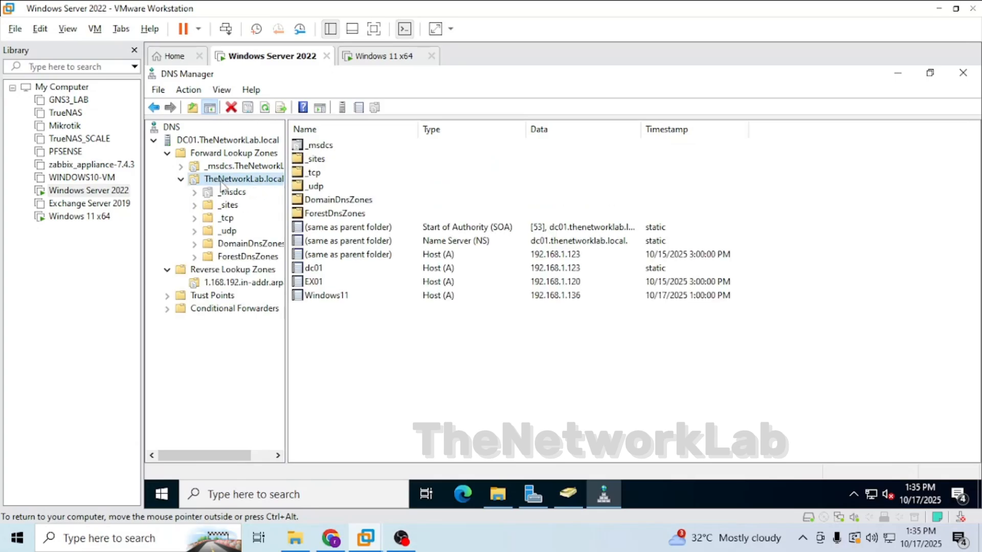
click(329, 297)
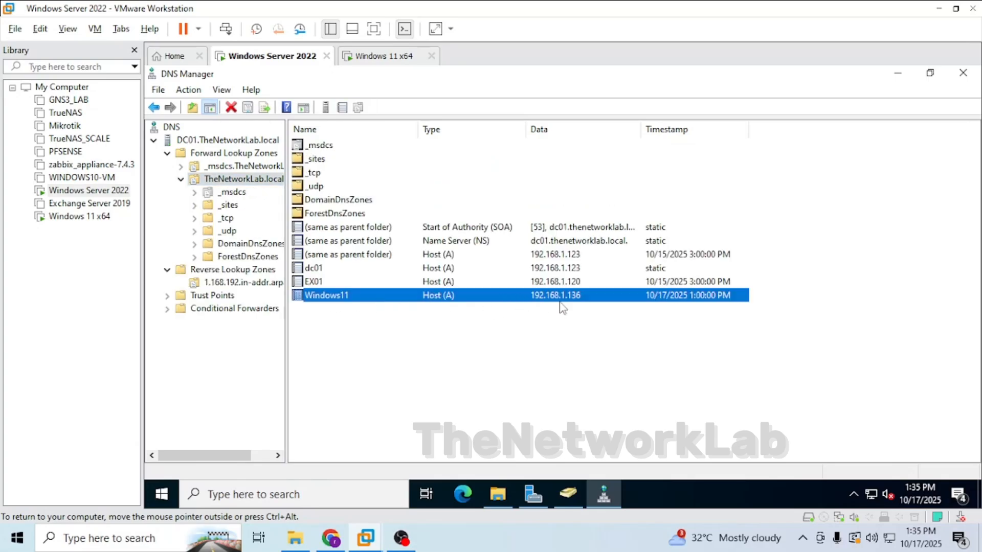
click(361, 59)
click(403, 230)
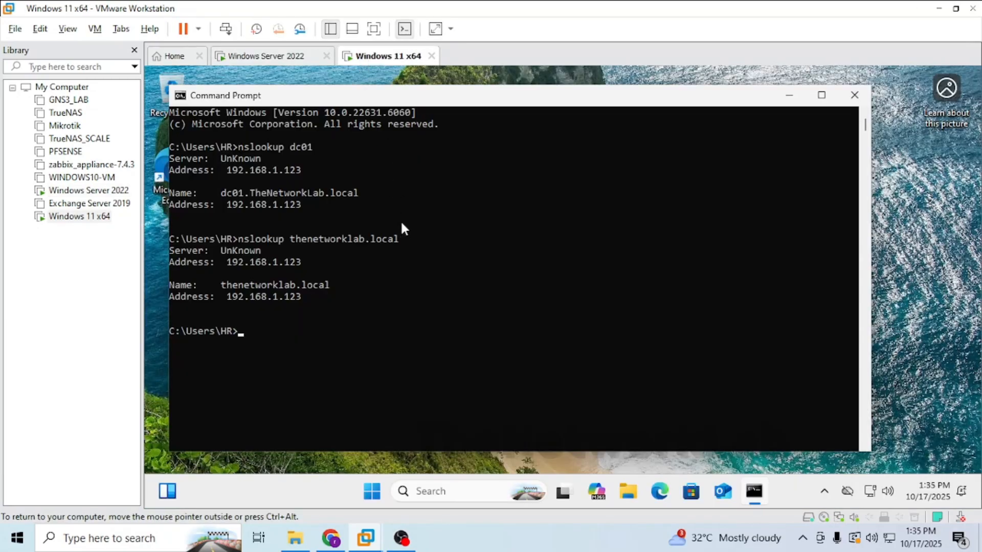
key(Up)
key(Return)
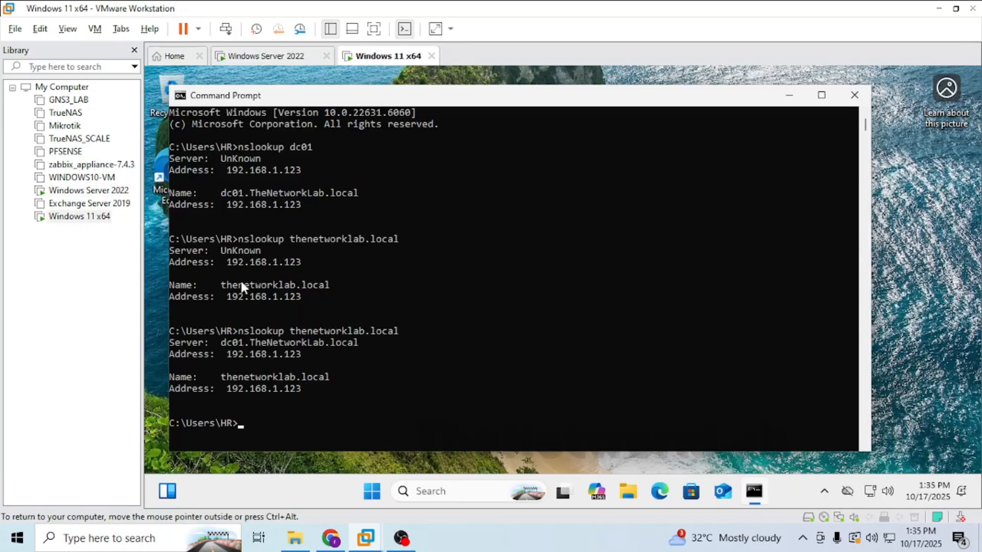
click(218, 250)
drag(230, 250, 271, 251)
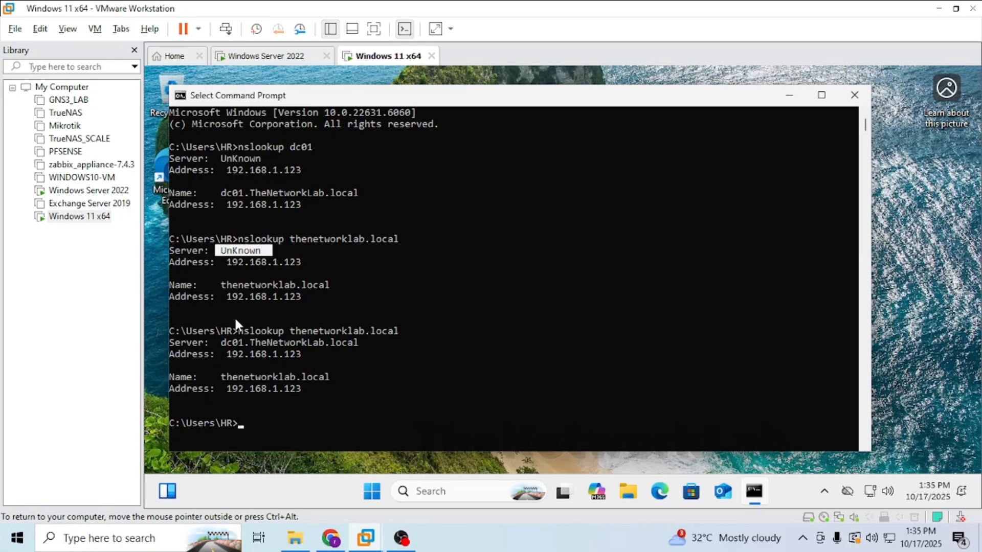
drag(222, 343, 242, 344)
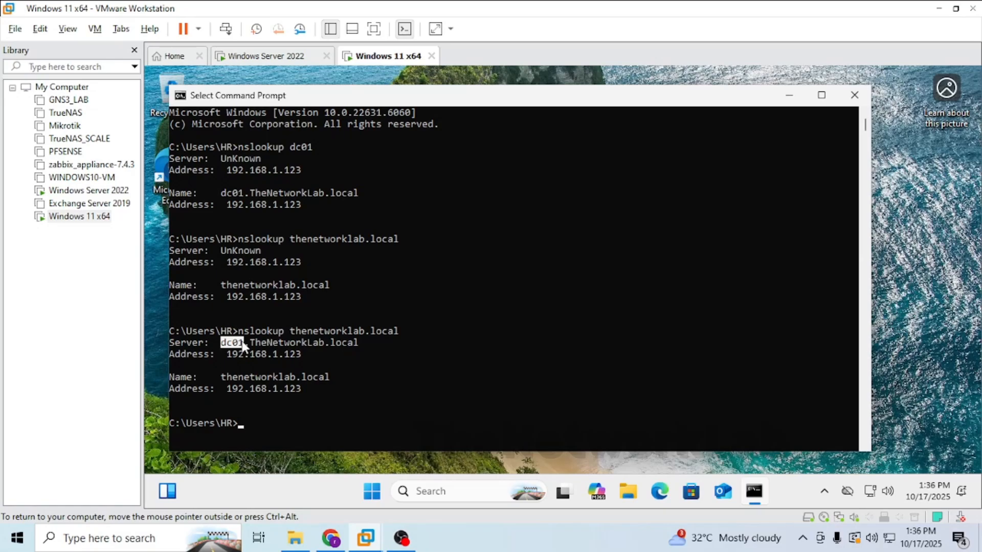
drag(242, 346, 371, 345)
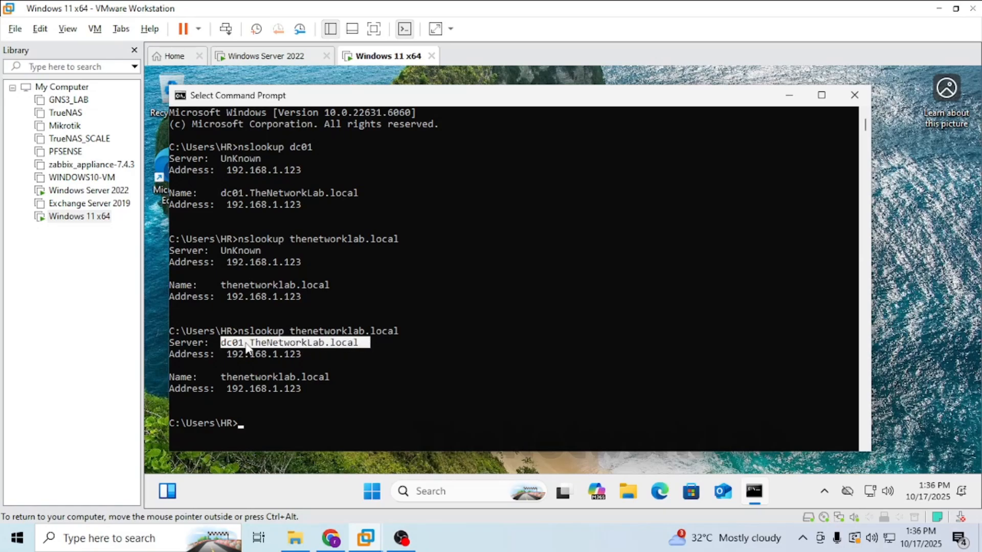
Run a reverse lookup with nslookup 192.168.1.123.
key(BackSpace)
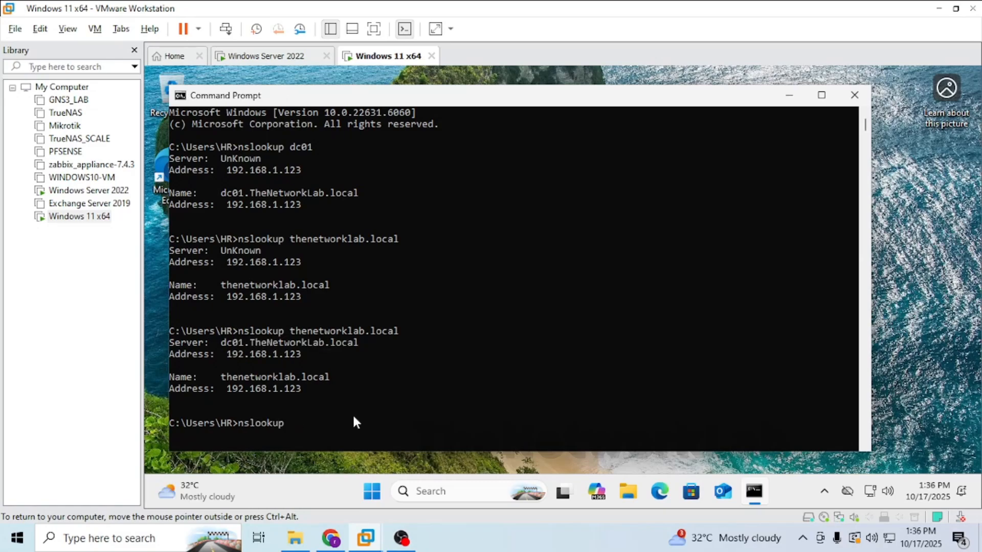
text(192.168.1.123)
key(Return)
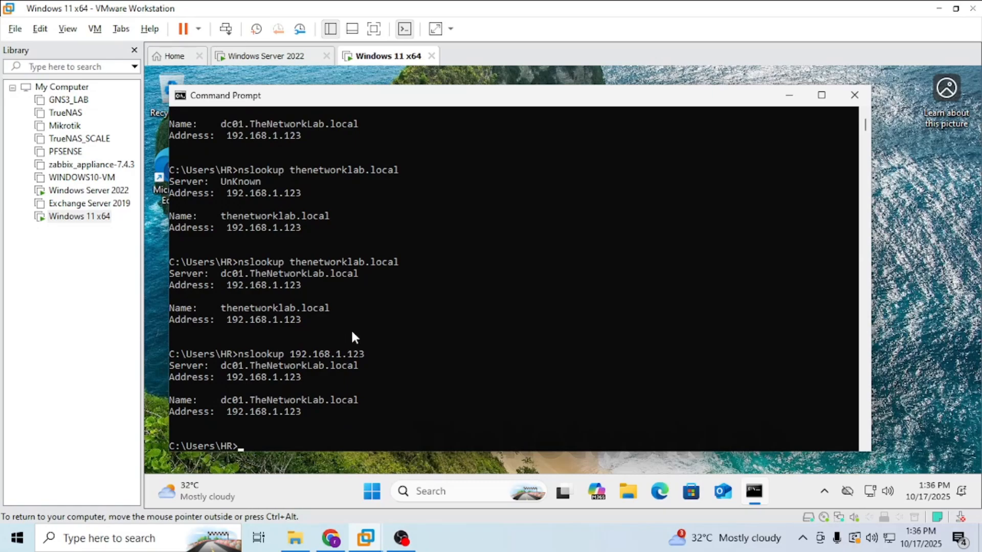
Compare the earlier and newer nslookup outputs with the reverse lookup zone records on the server.
scroll(350, 333, up, 1)
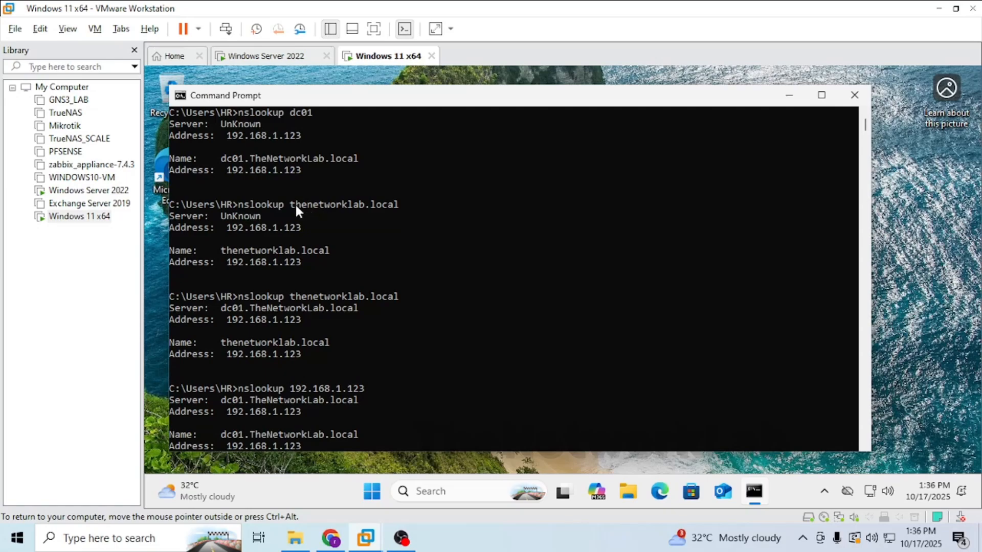
drag(296, 205, 404, 205)
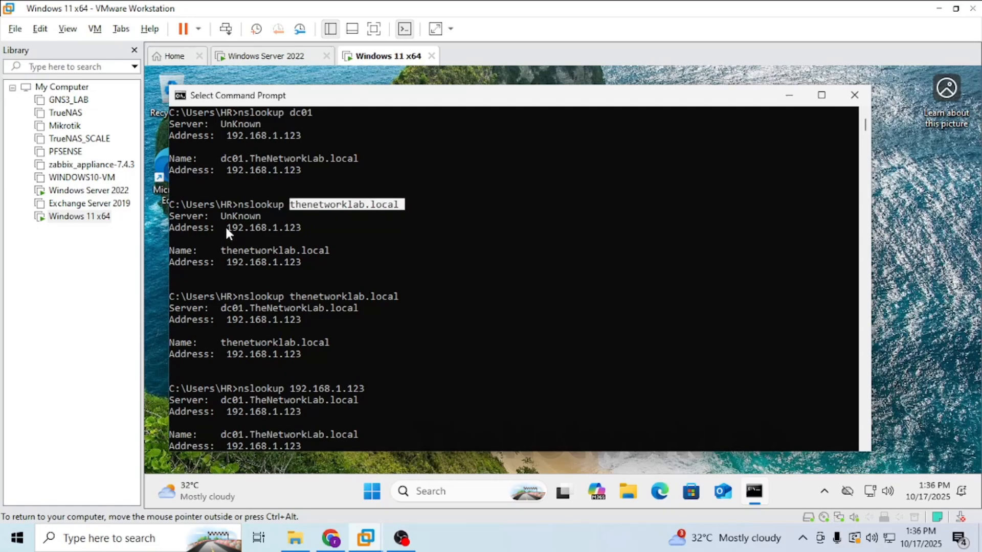
drag(226, 229, 335, 228)
click(229, 215)
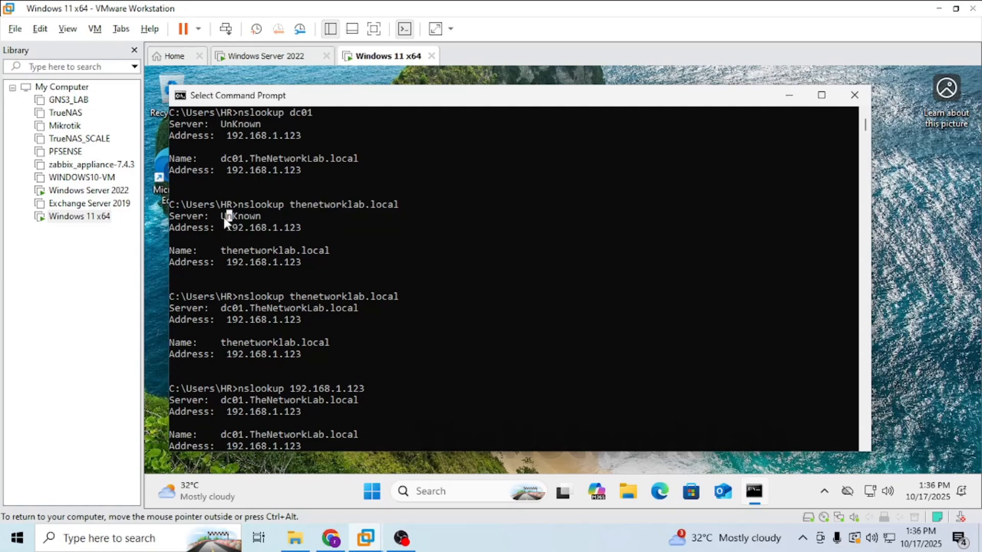
drag(224, 217, 265, 225)
click(275, 60)
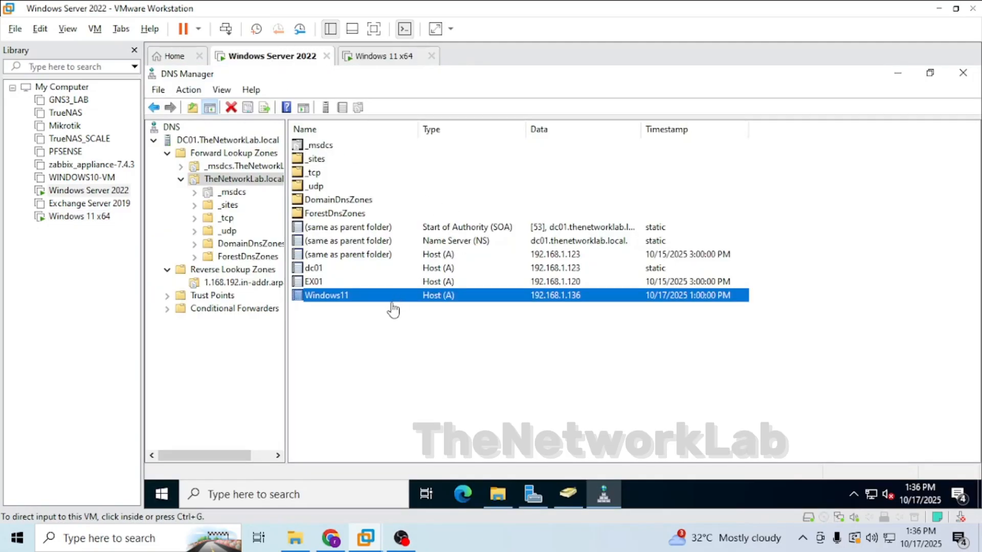
click(235, 283)
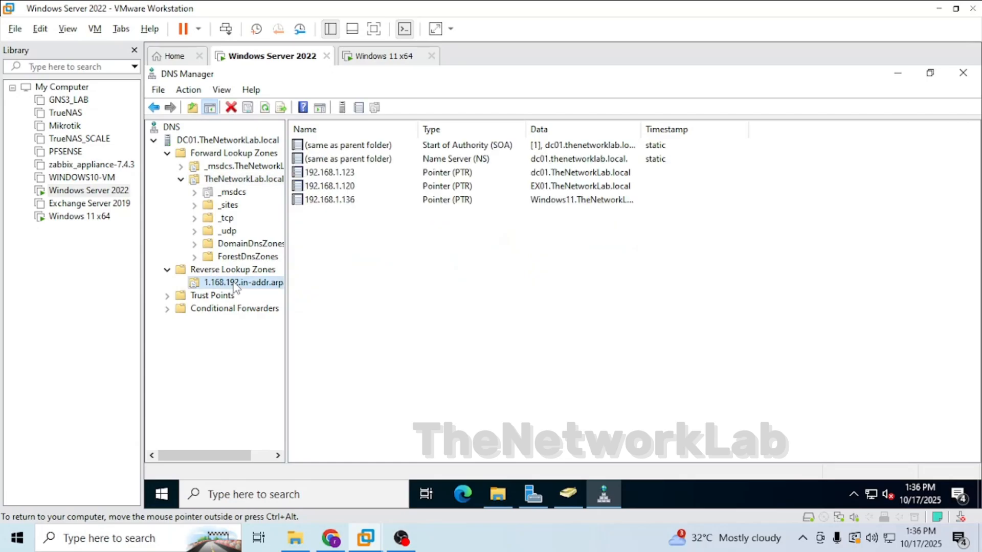
click(381, 56)
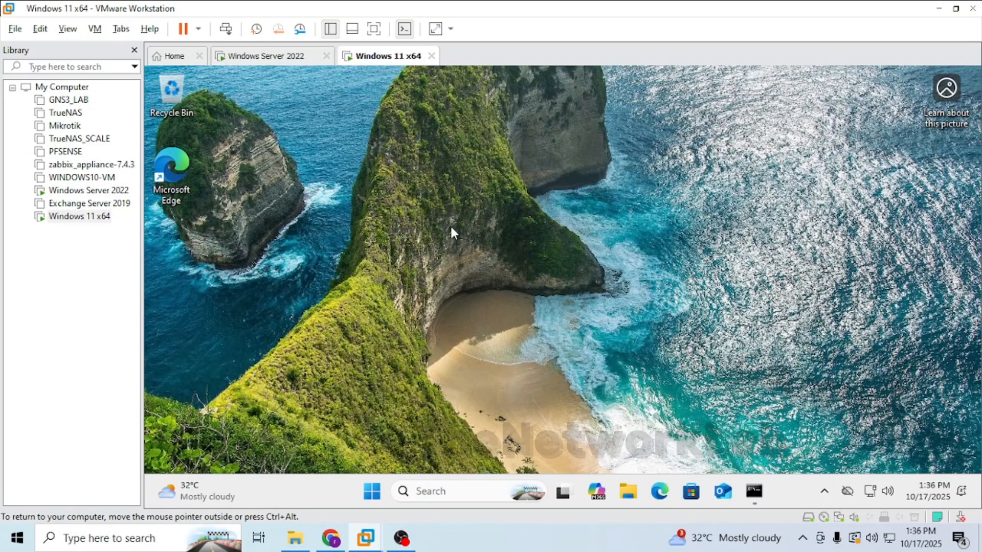